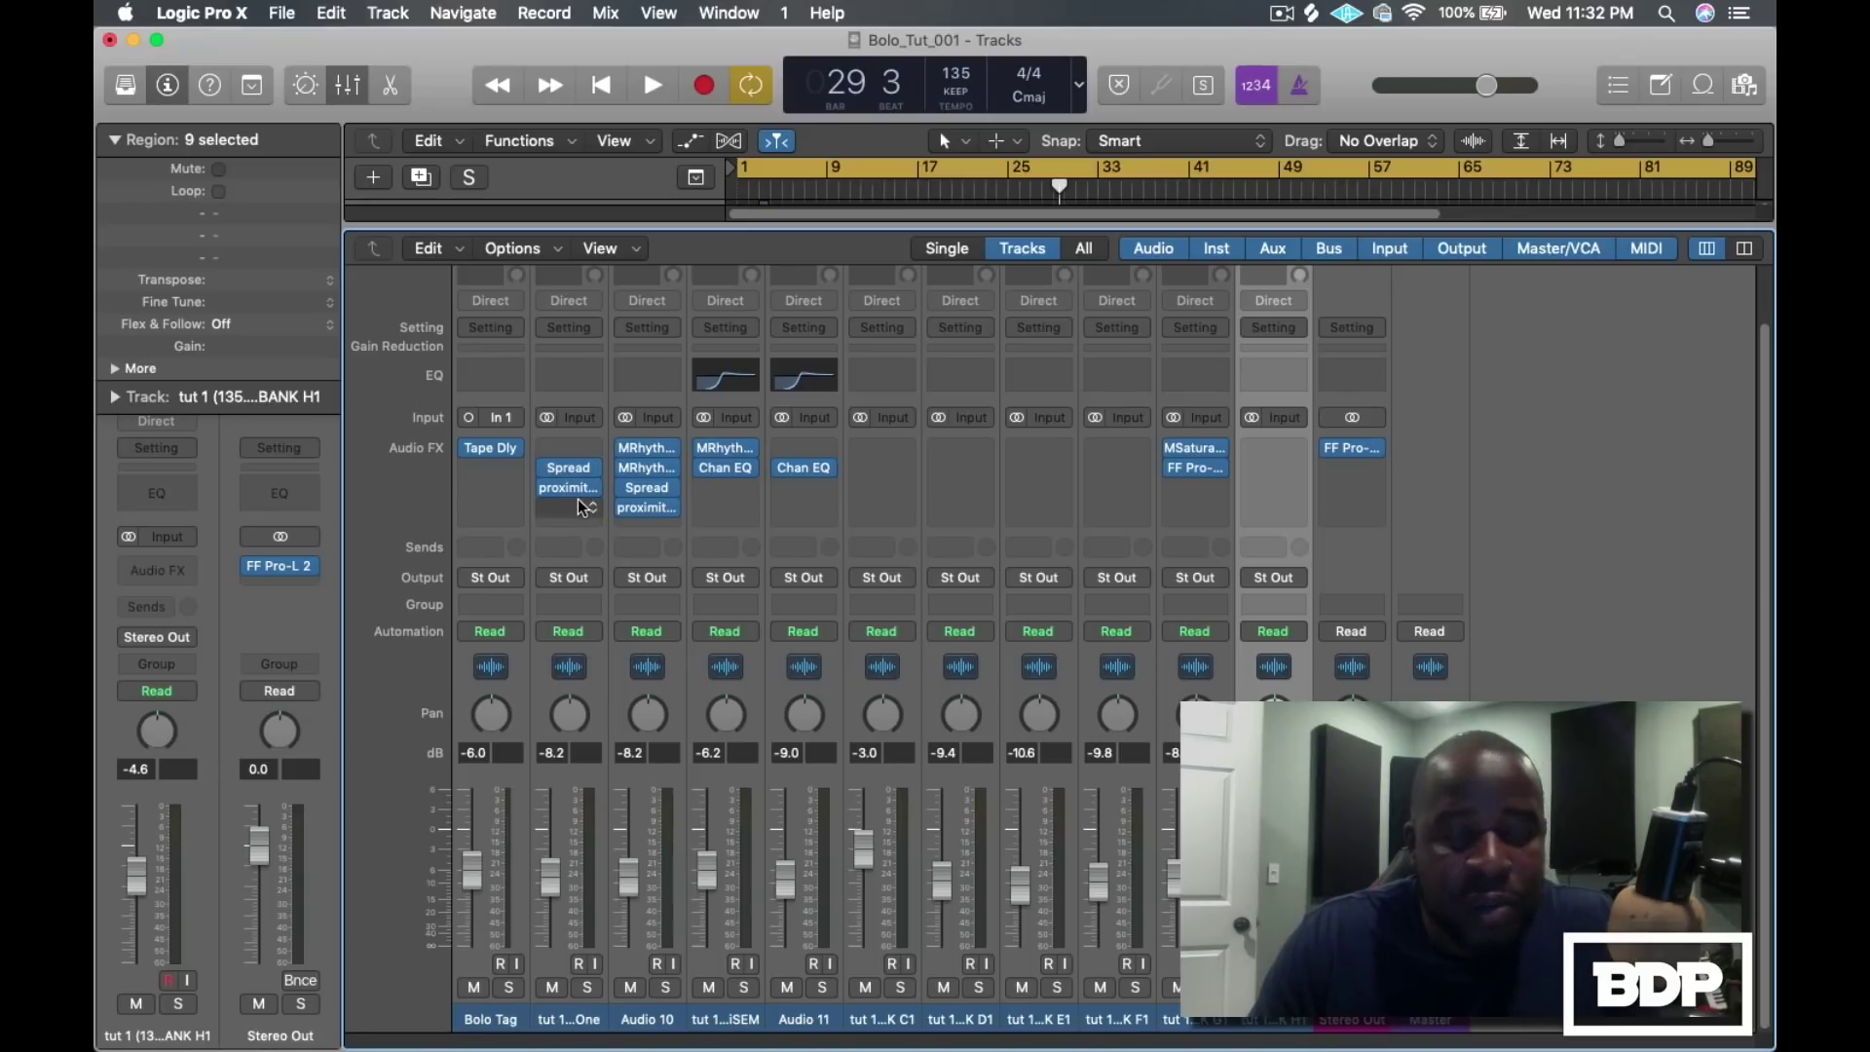
Review the proximityEQ+ settings on the A1 SynthMaster One channel and the settings of both MRhythmizer inserts on Audio 10
left_click(569, 487)
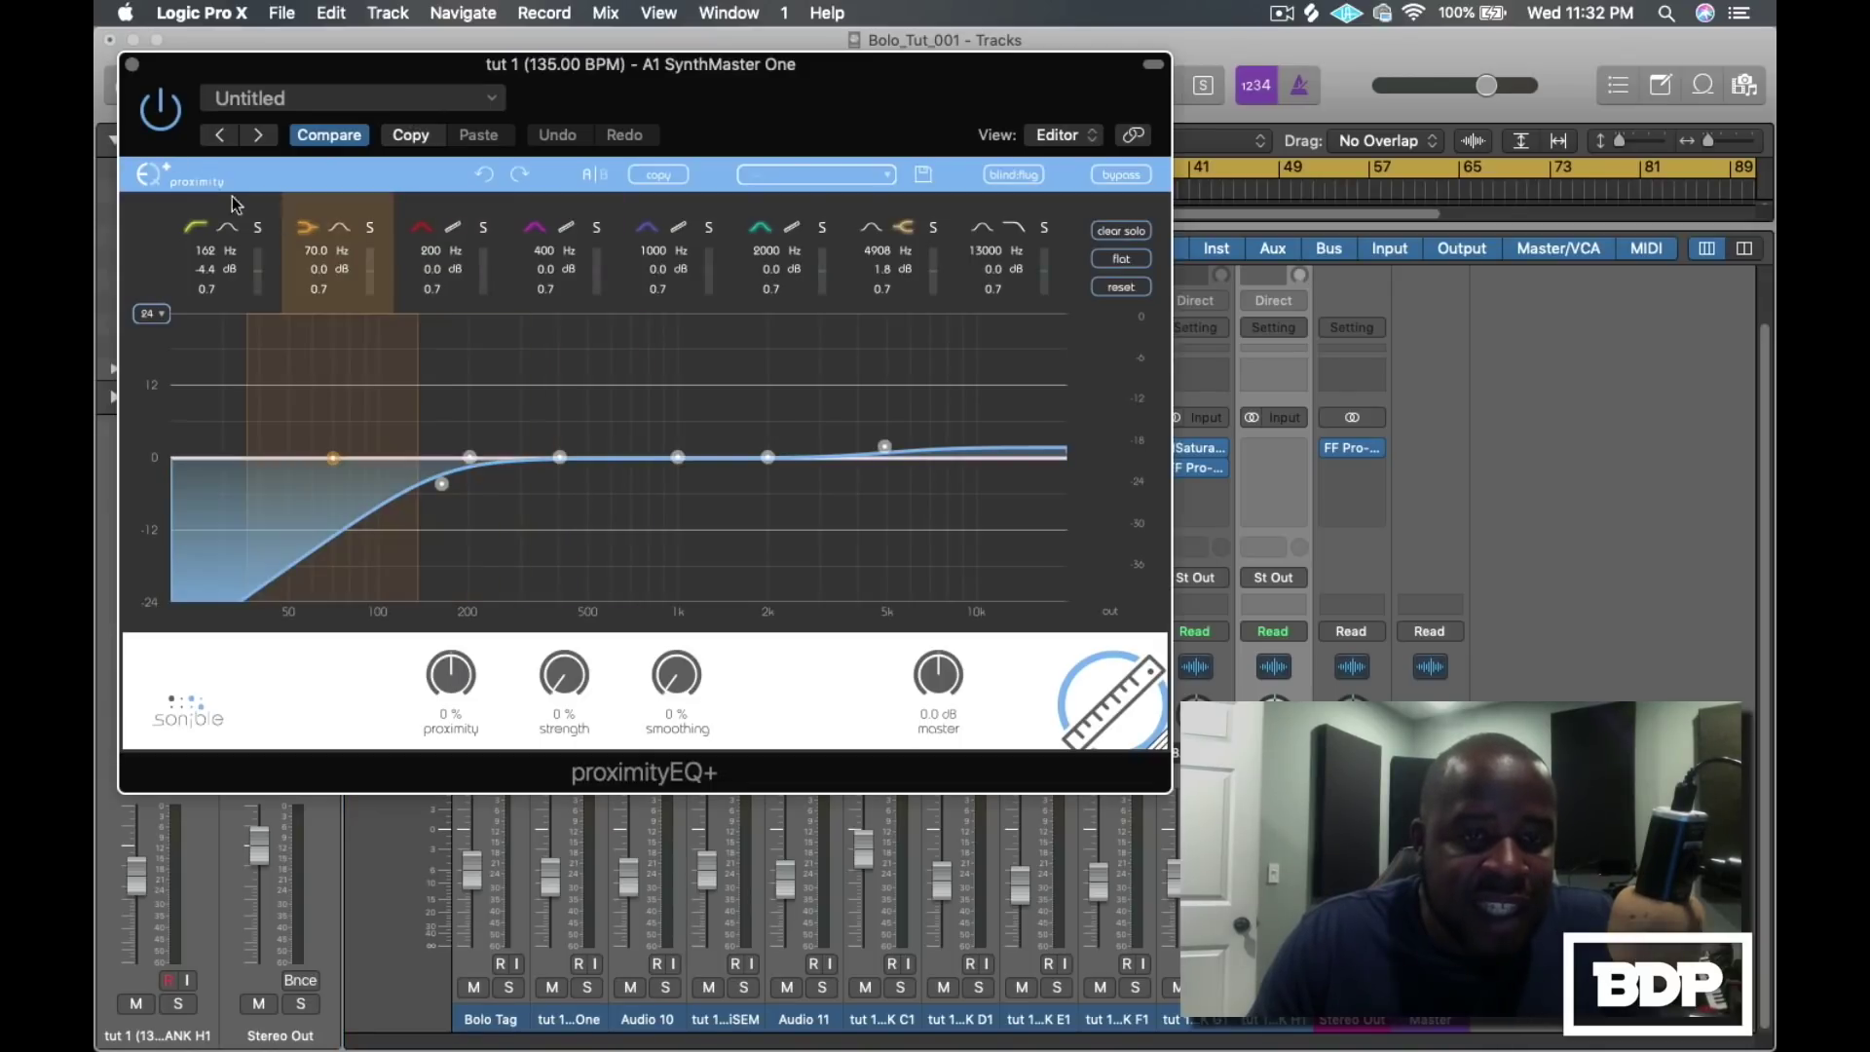
left_click(132, 64)
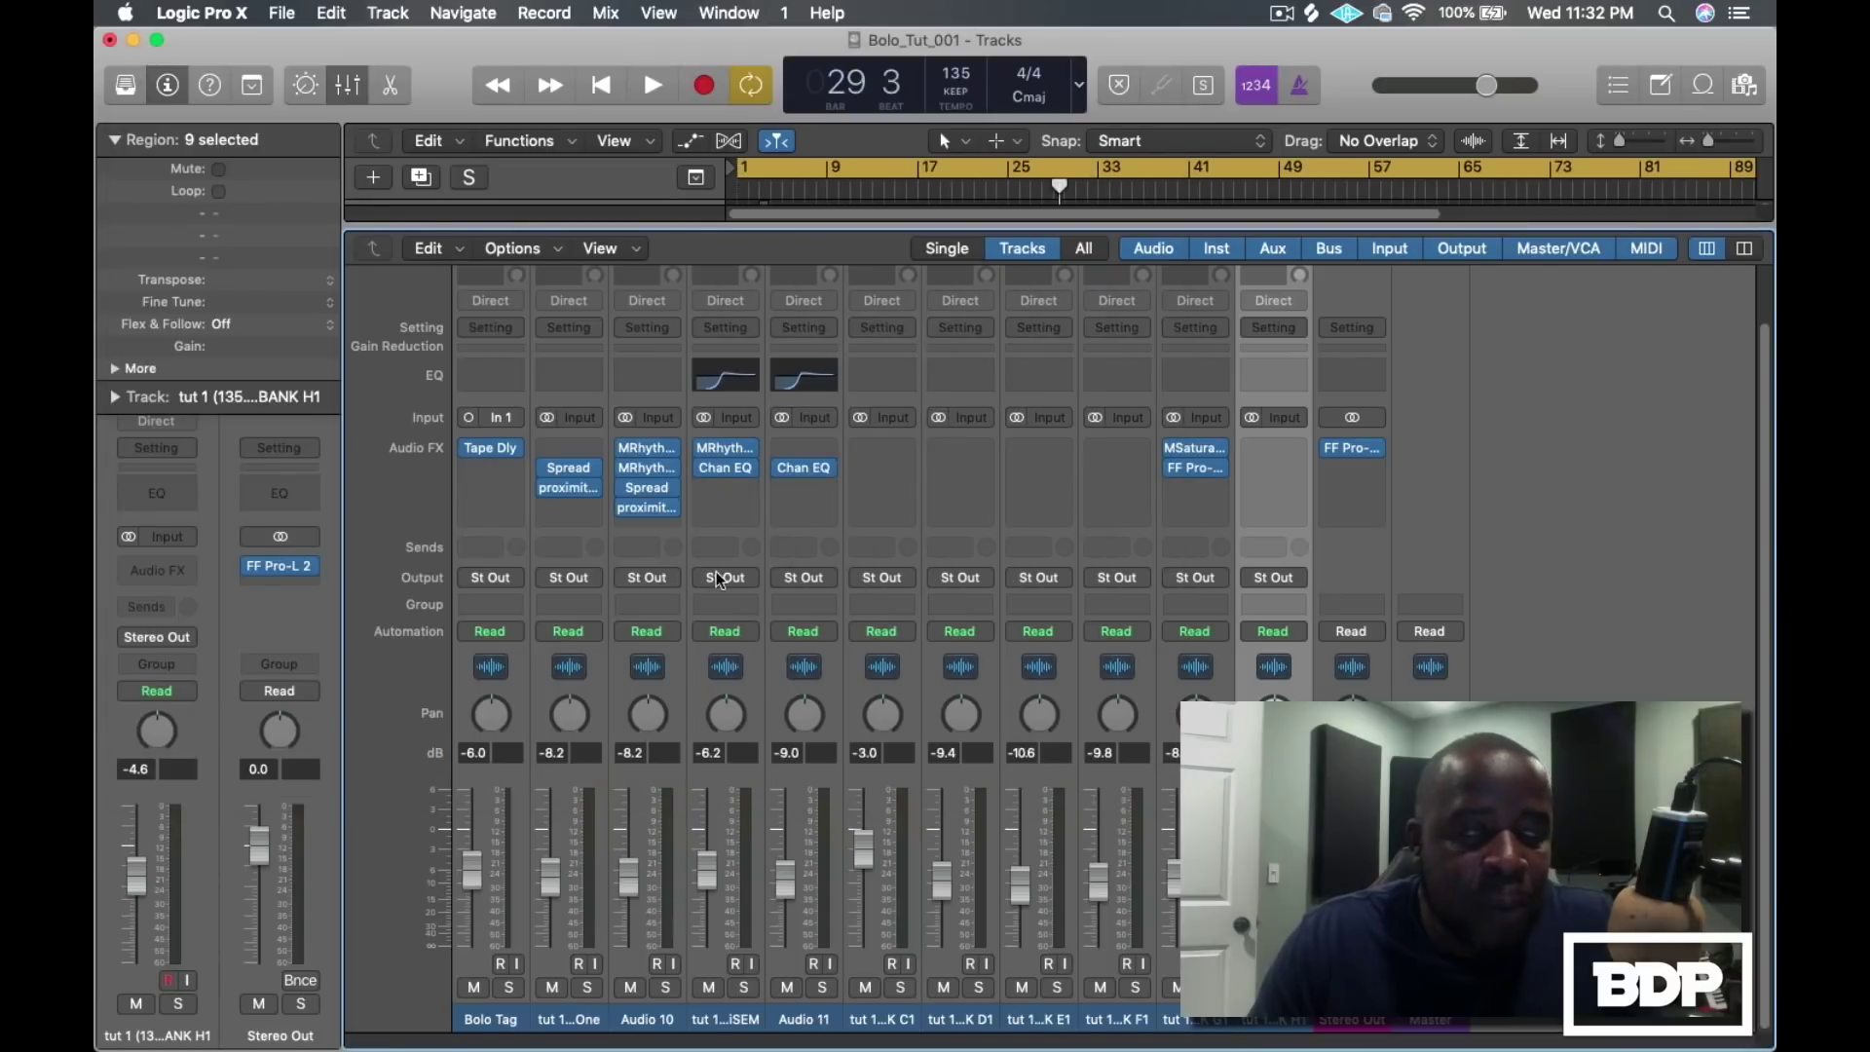
left_click(643, 448)
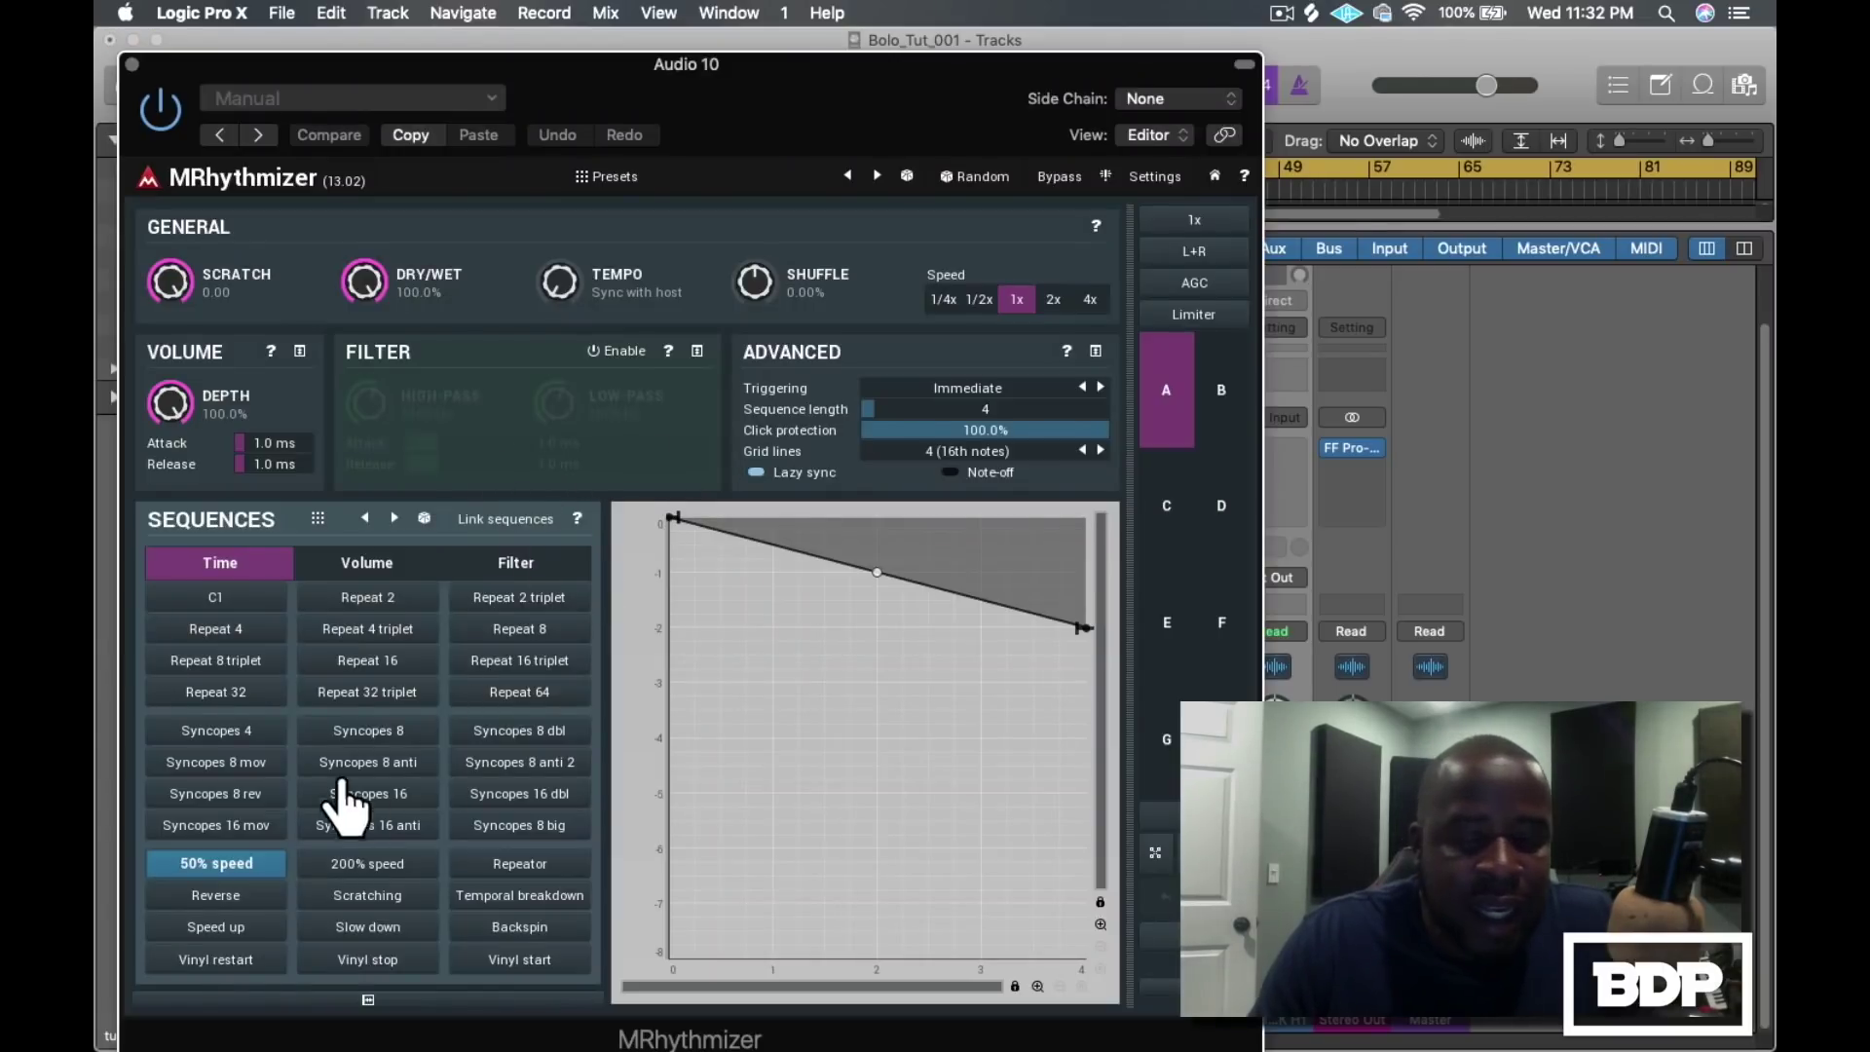
left_click(132, 65)
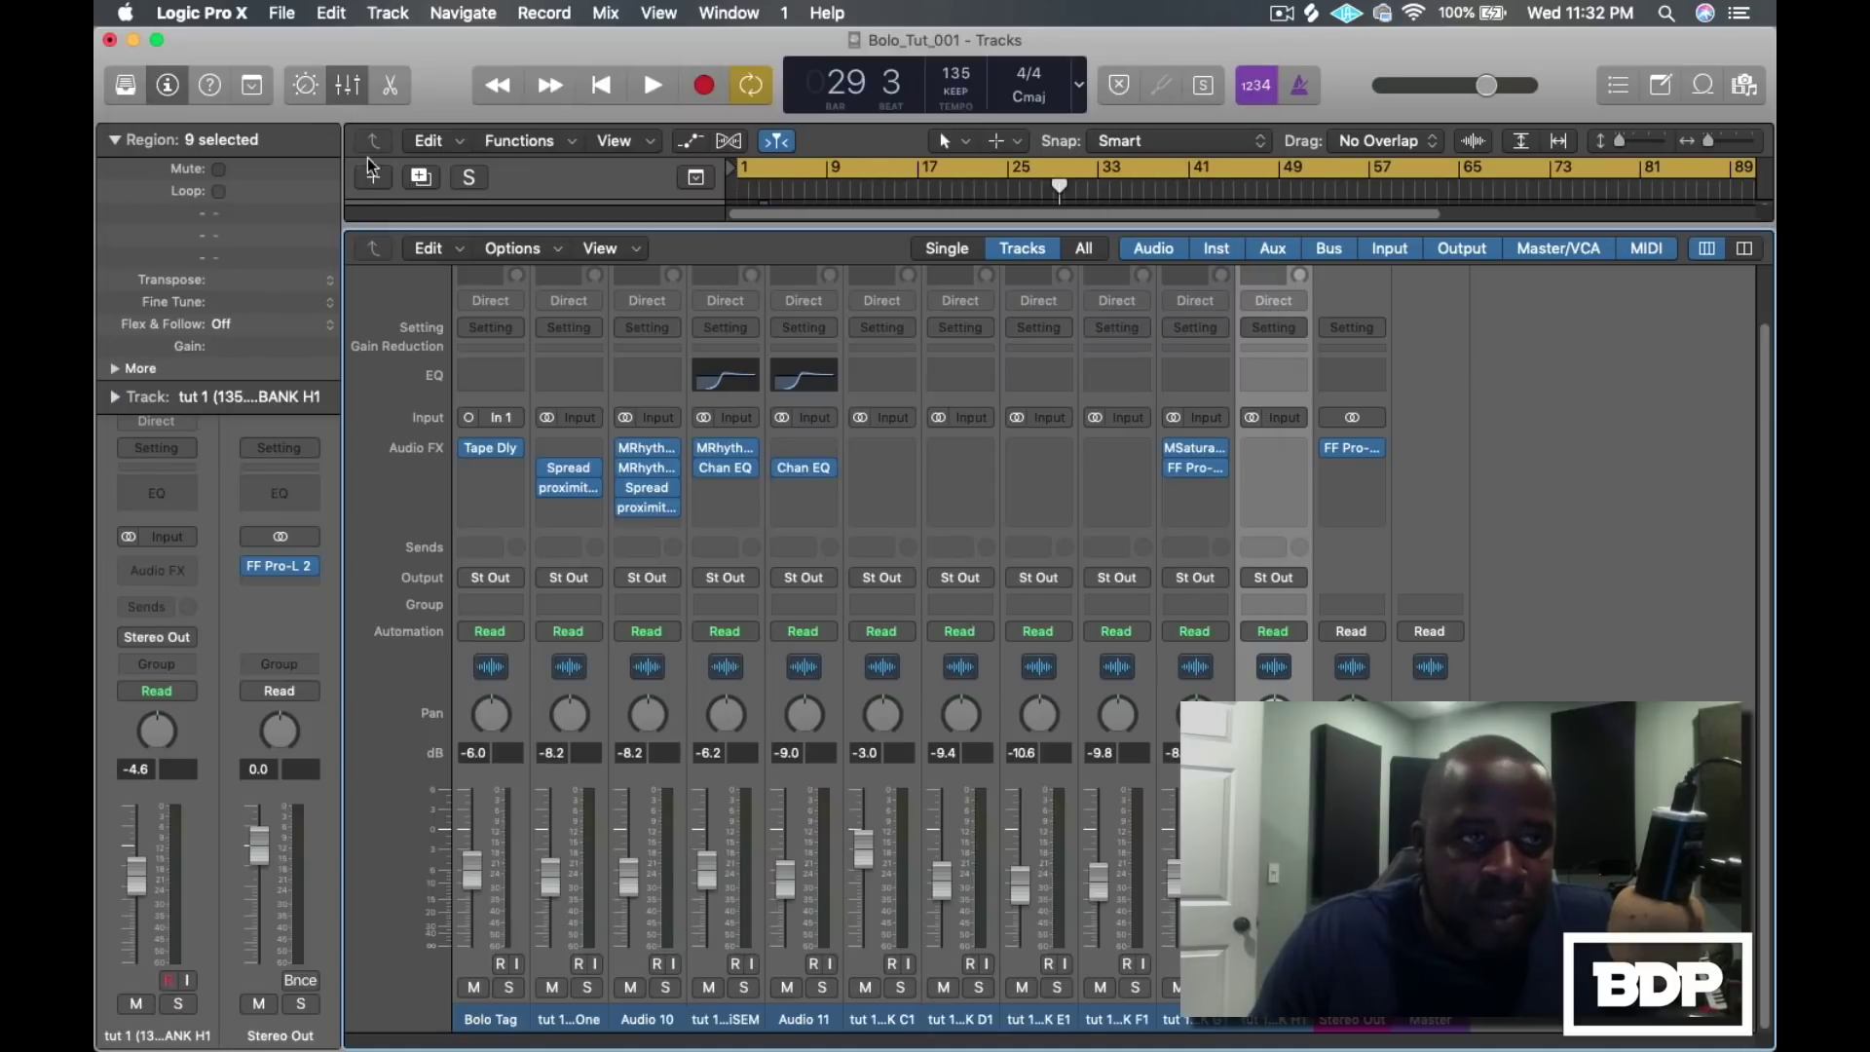
left_click(657, 468)
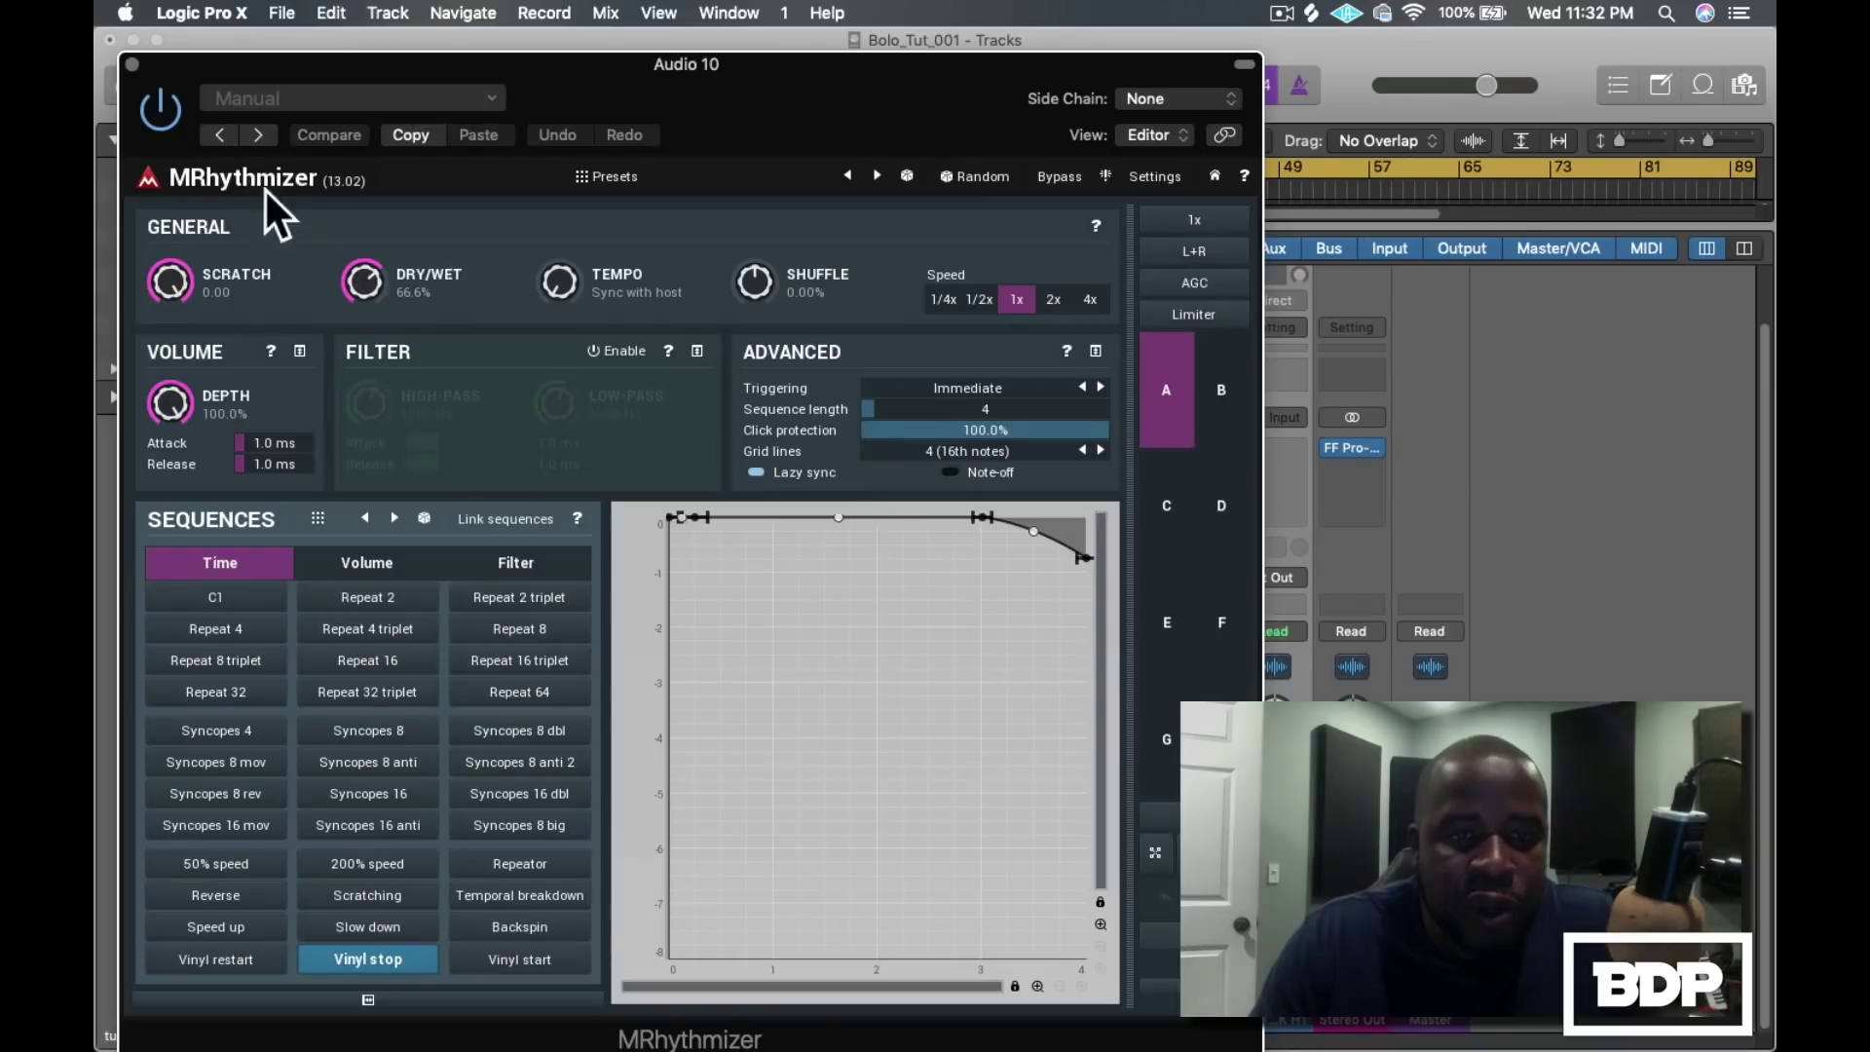
left_click(131, 65)
mouse_move(656, 499)
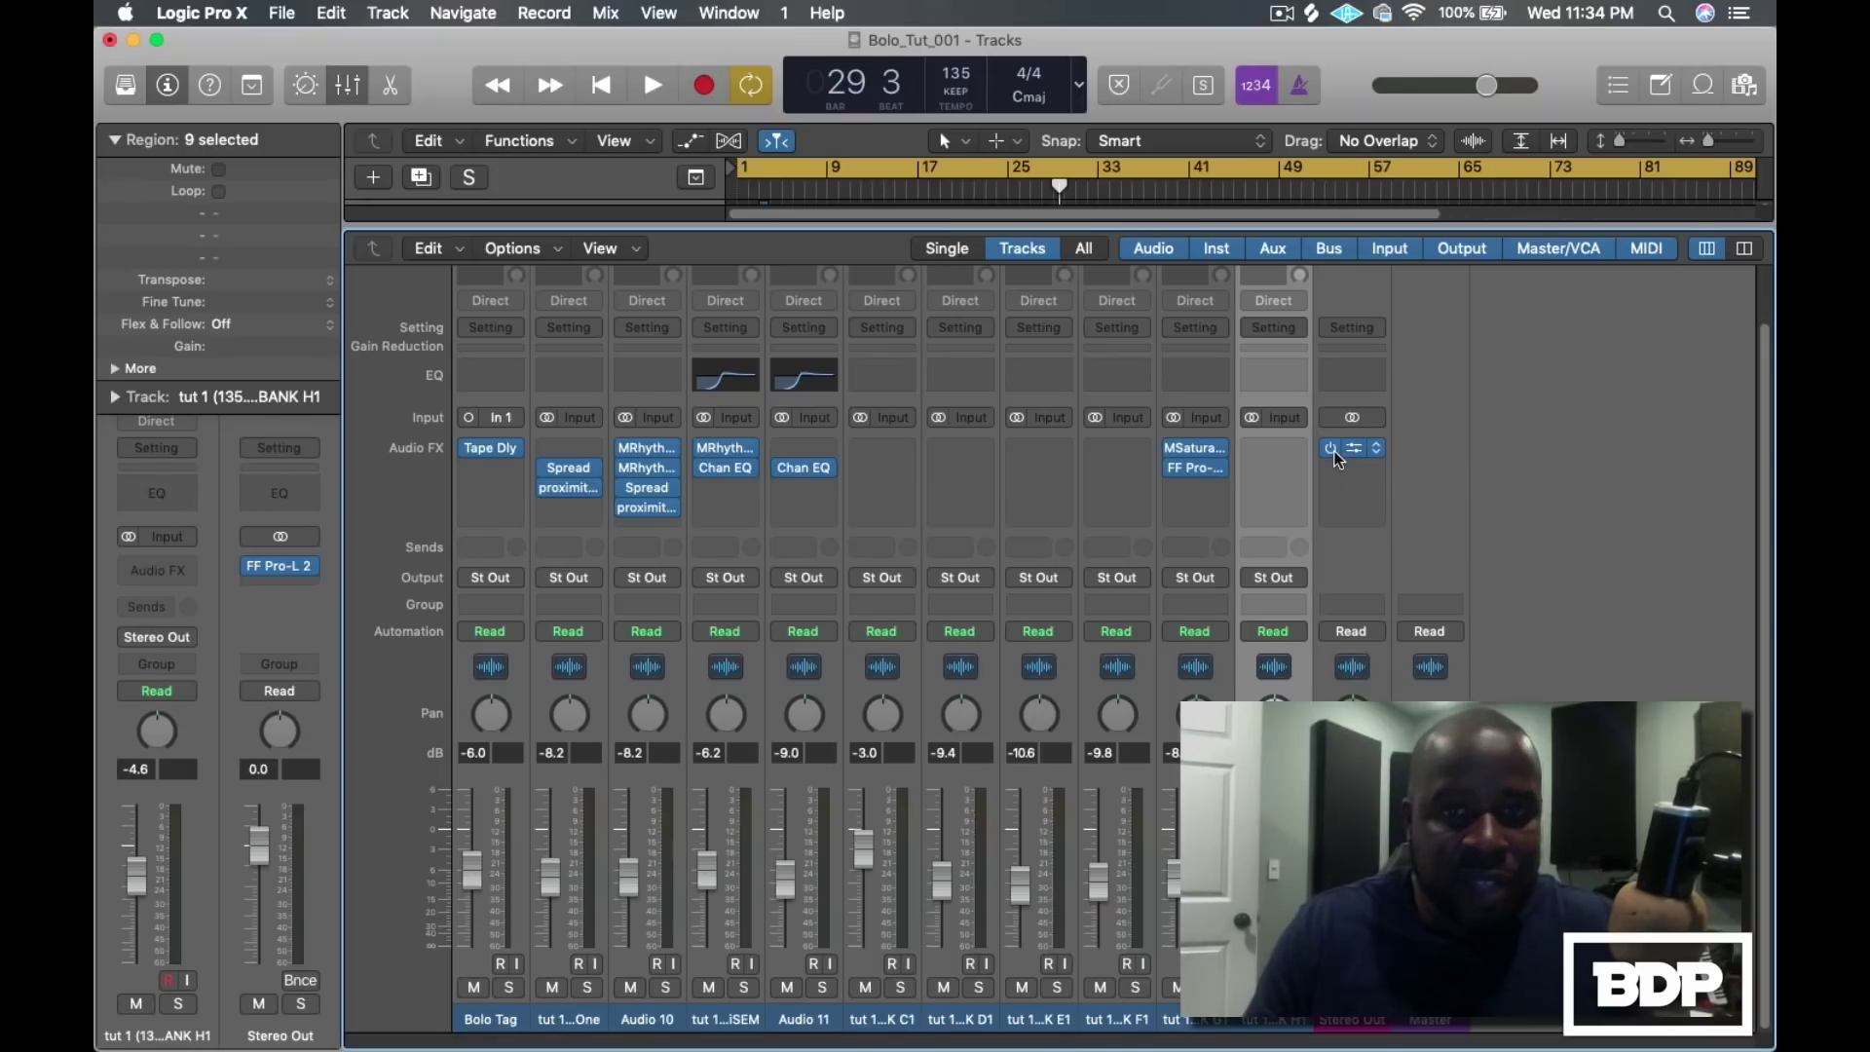
Hide the mixer and play the soloed A1 SynthMaster One track from bar 9 with Spread and proximityEQ+ bypassed
key("x")
left_click(826, 187)
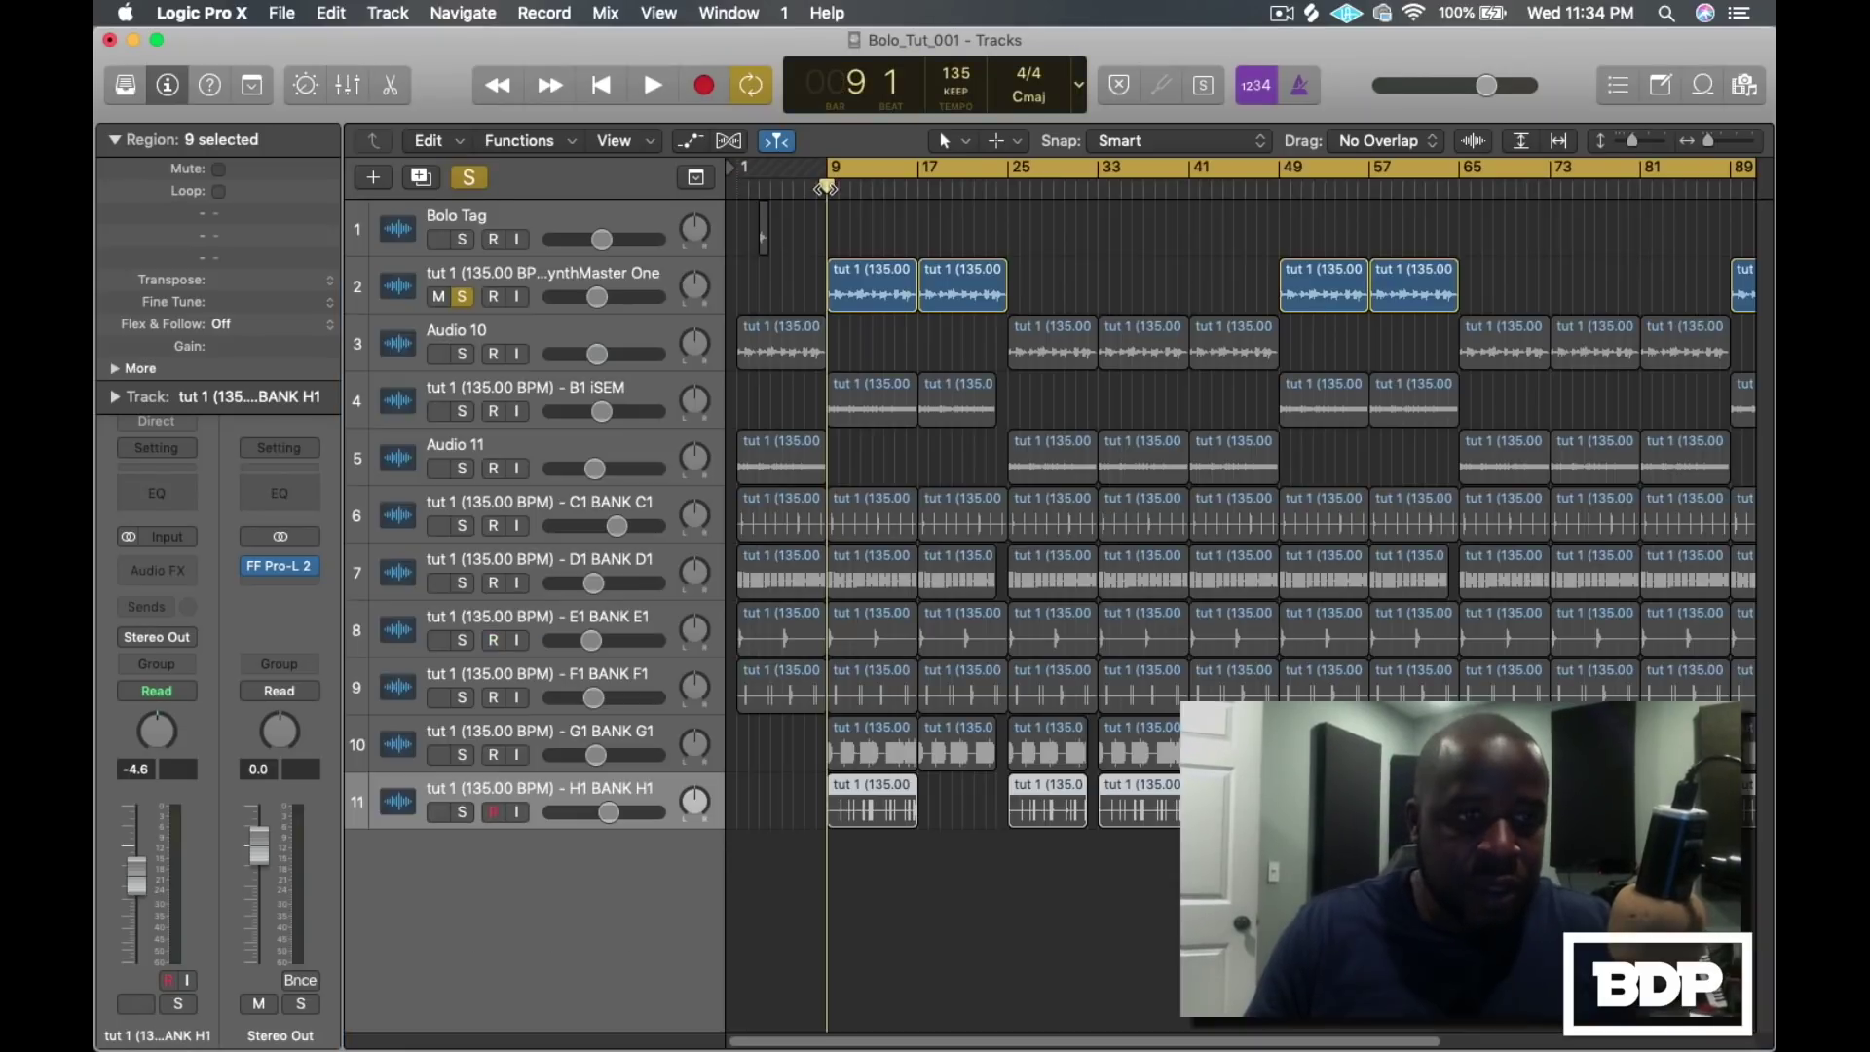
left_click(370, 287)
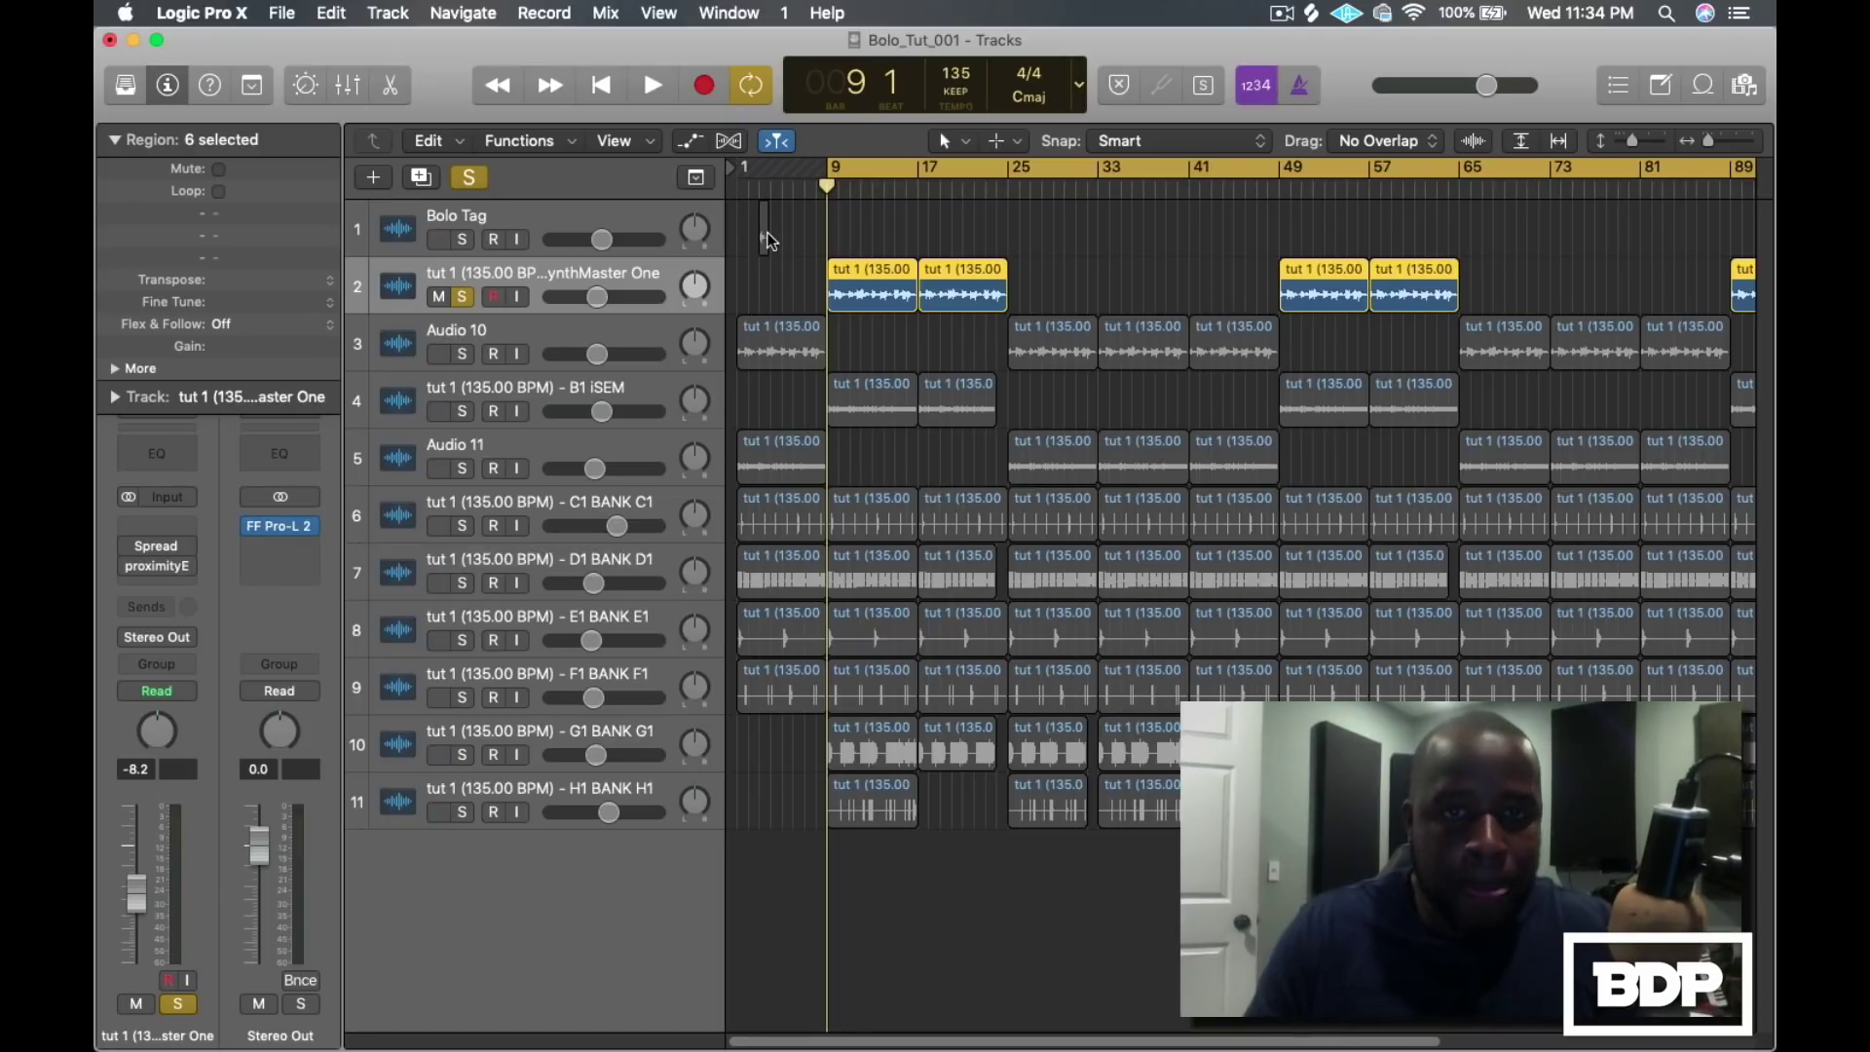
key("space")
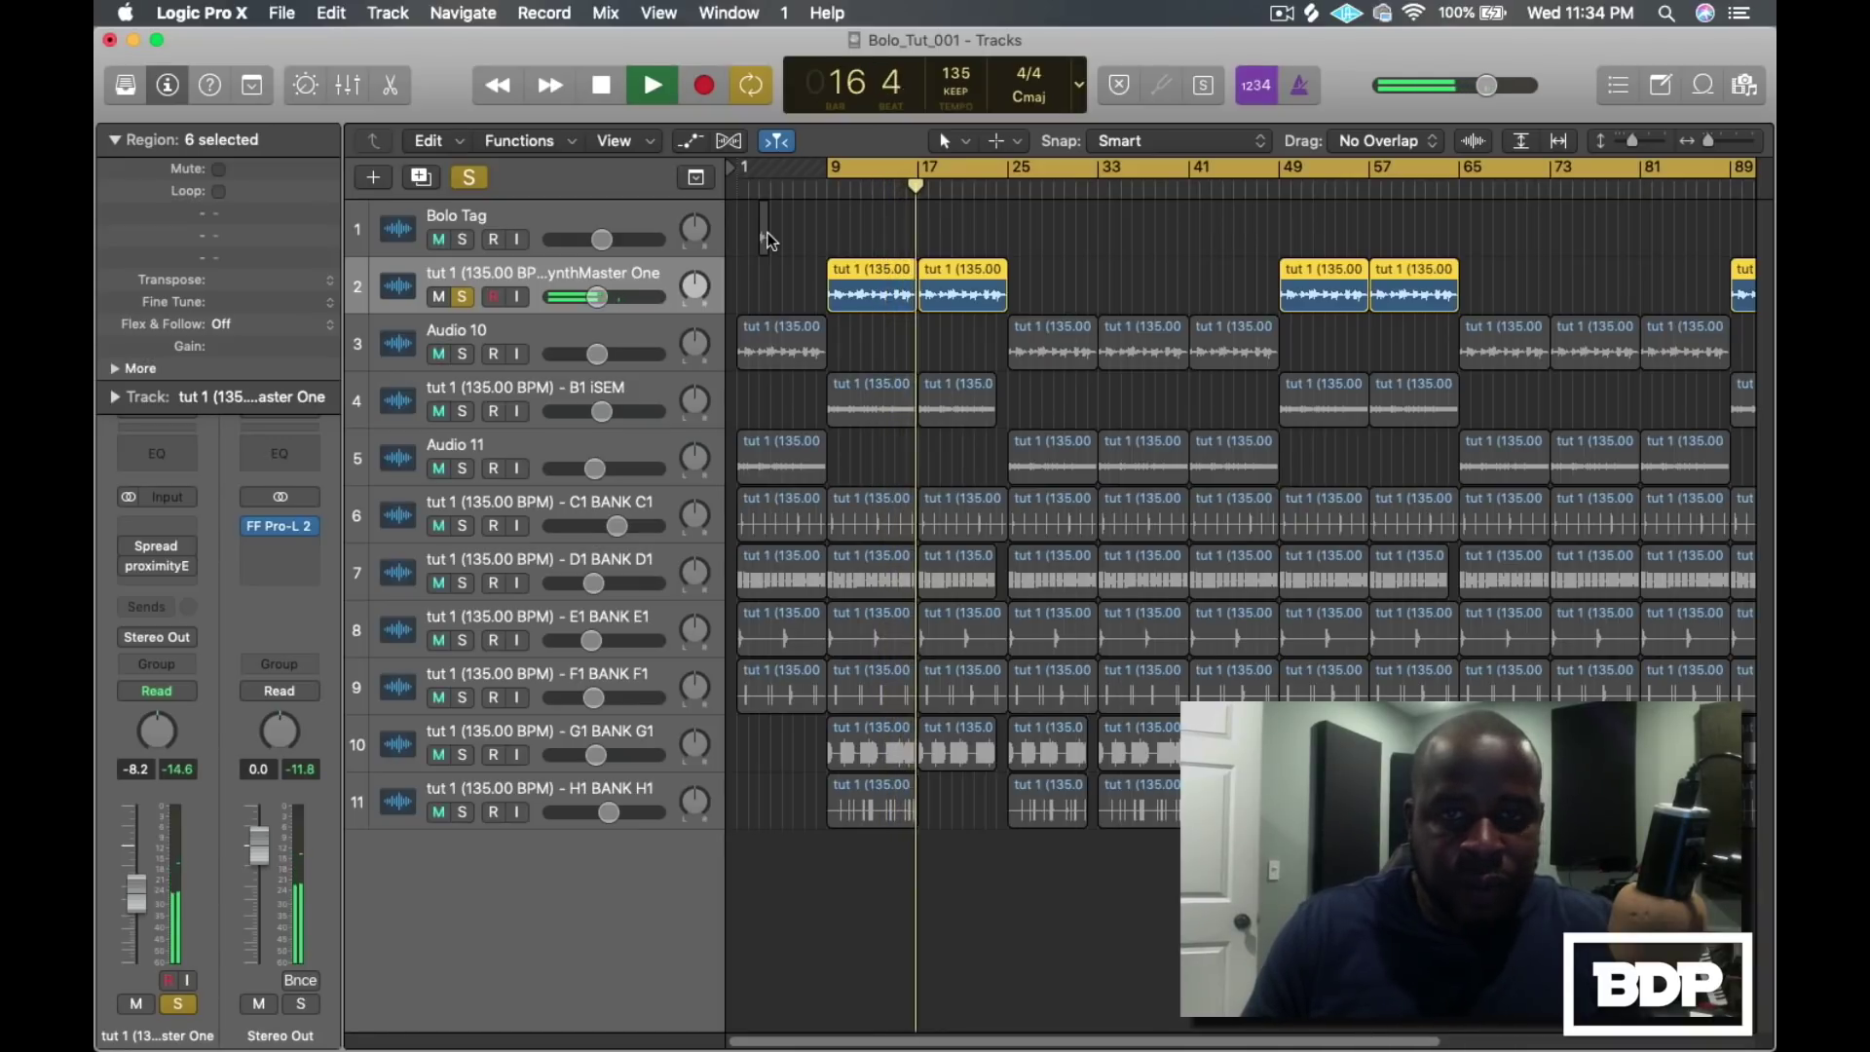
key("space")
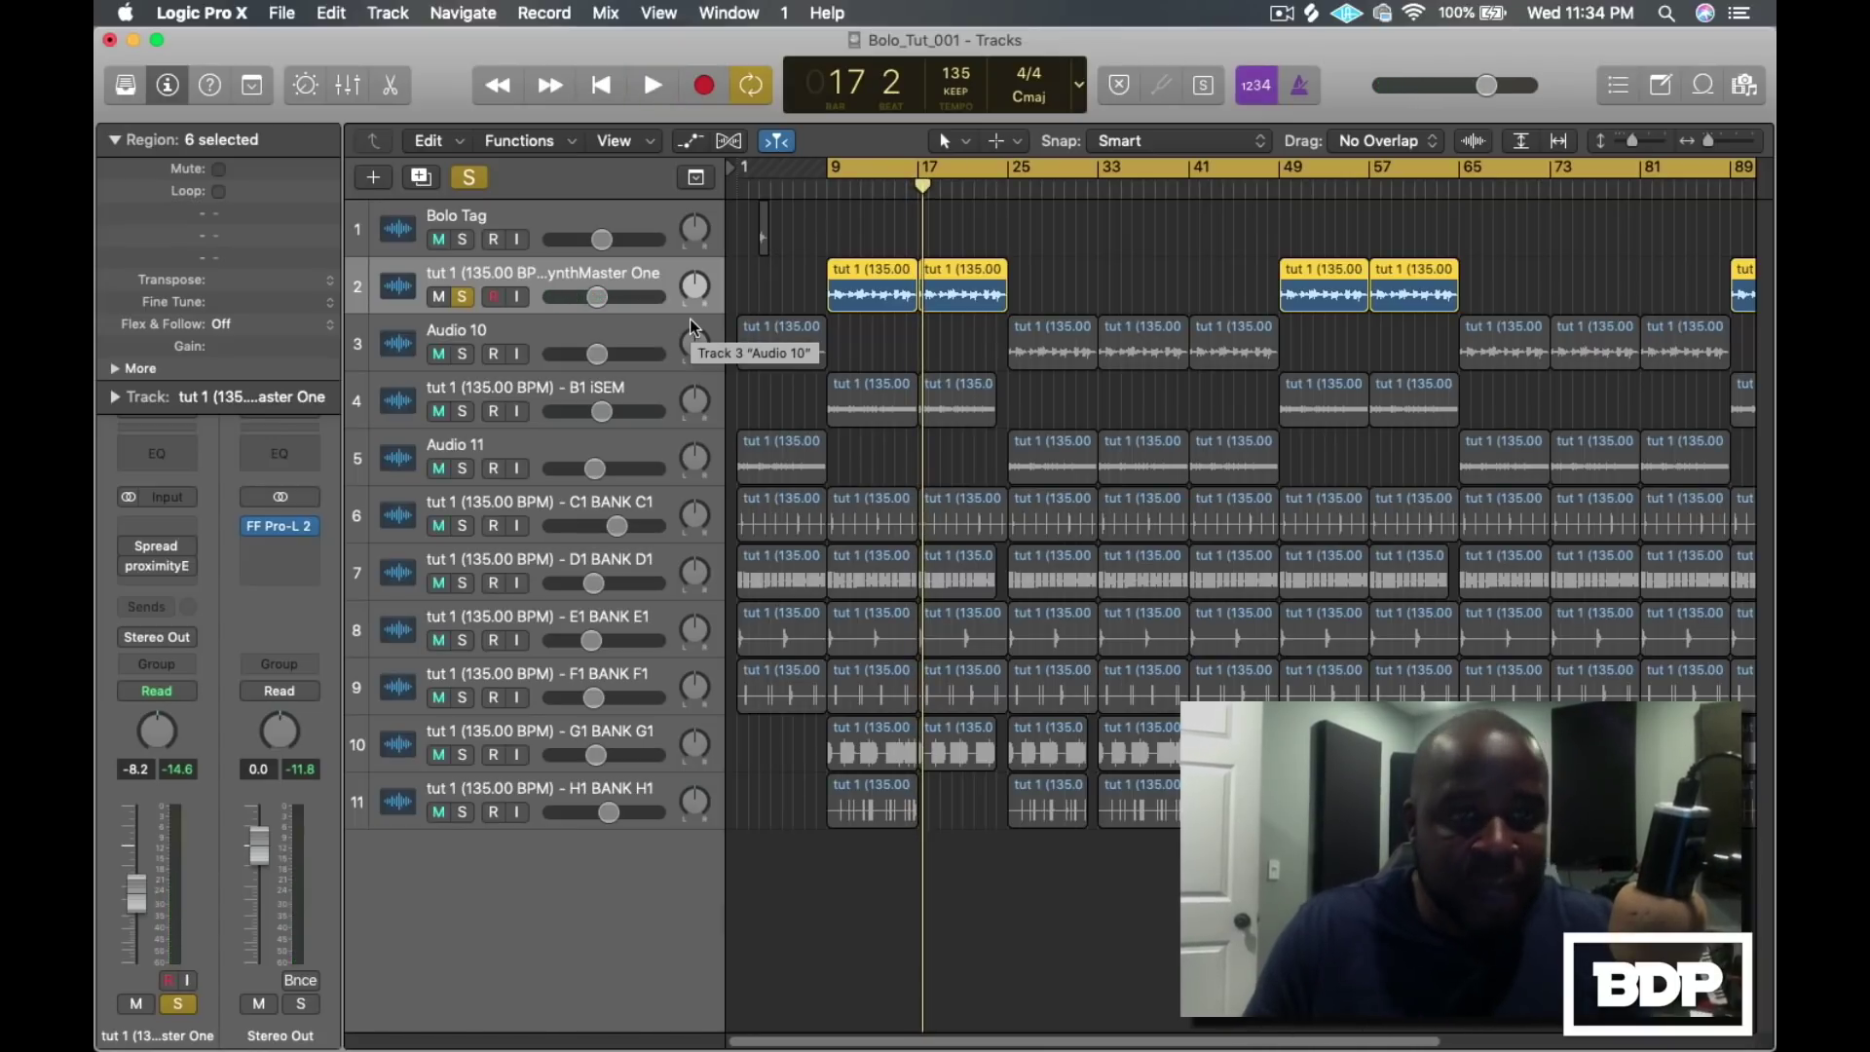
Compare the SynthMaster One track's playback with Spread and proximityEQ+ enabled and bypassed, leaving both effects enabled
mouse_move(124, 575)
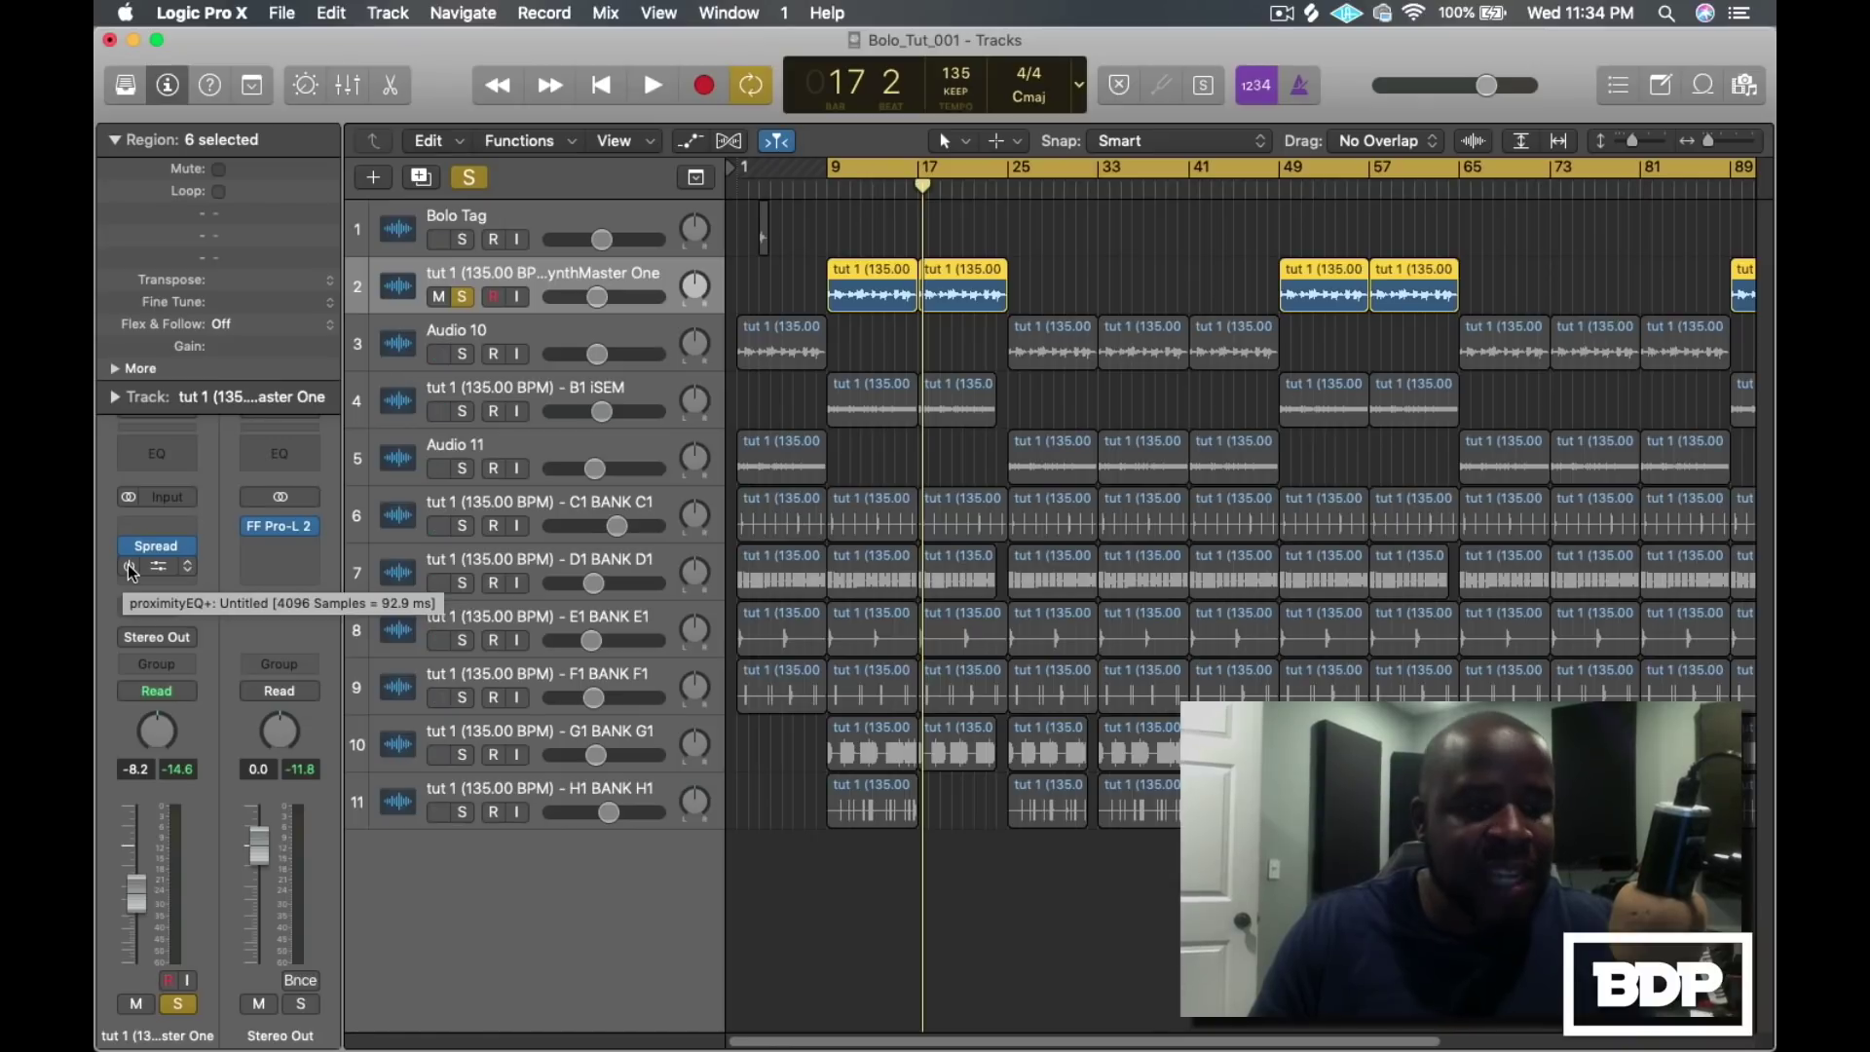
key("space")
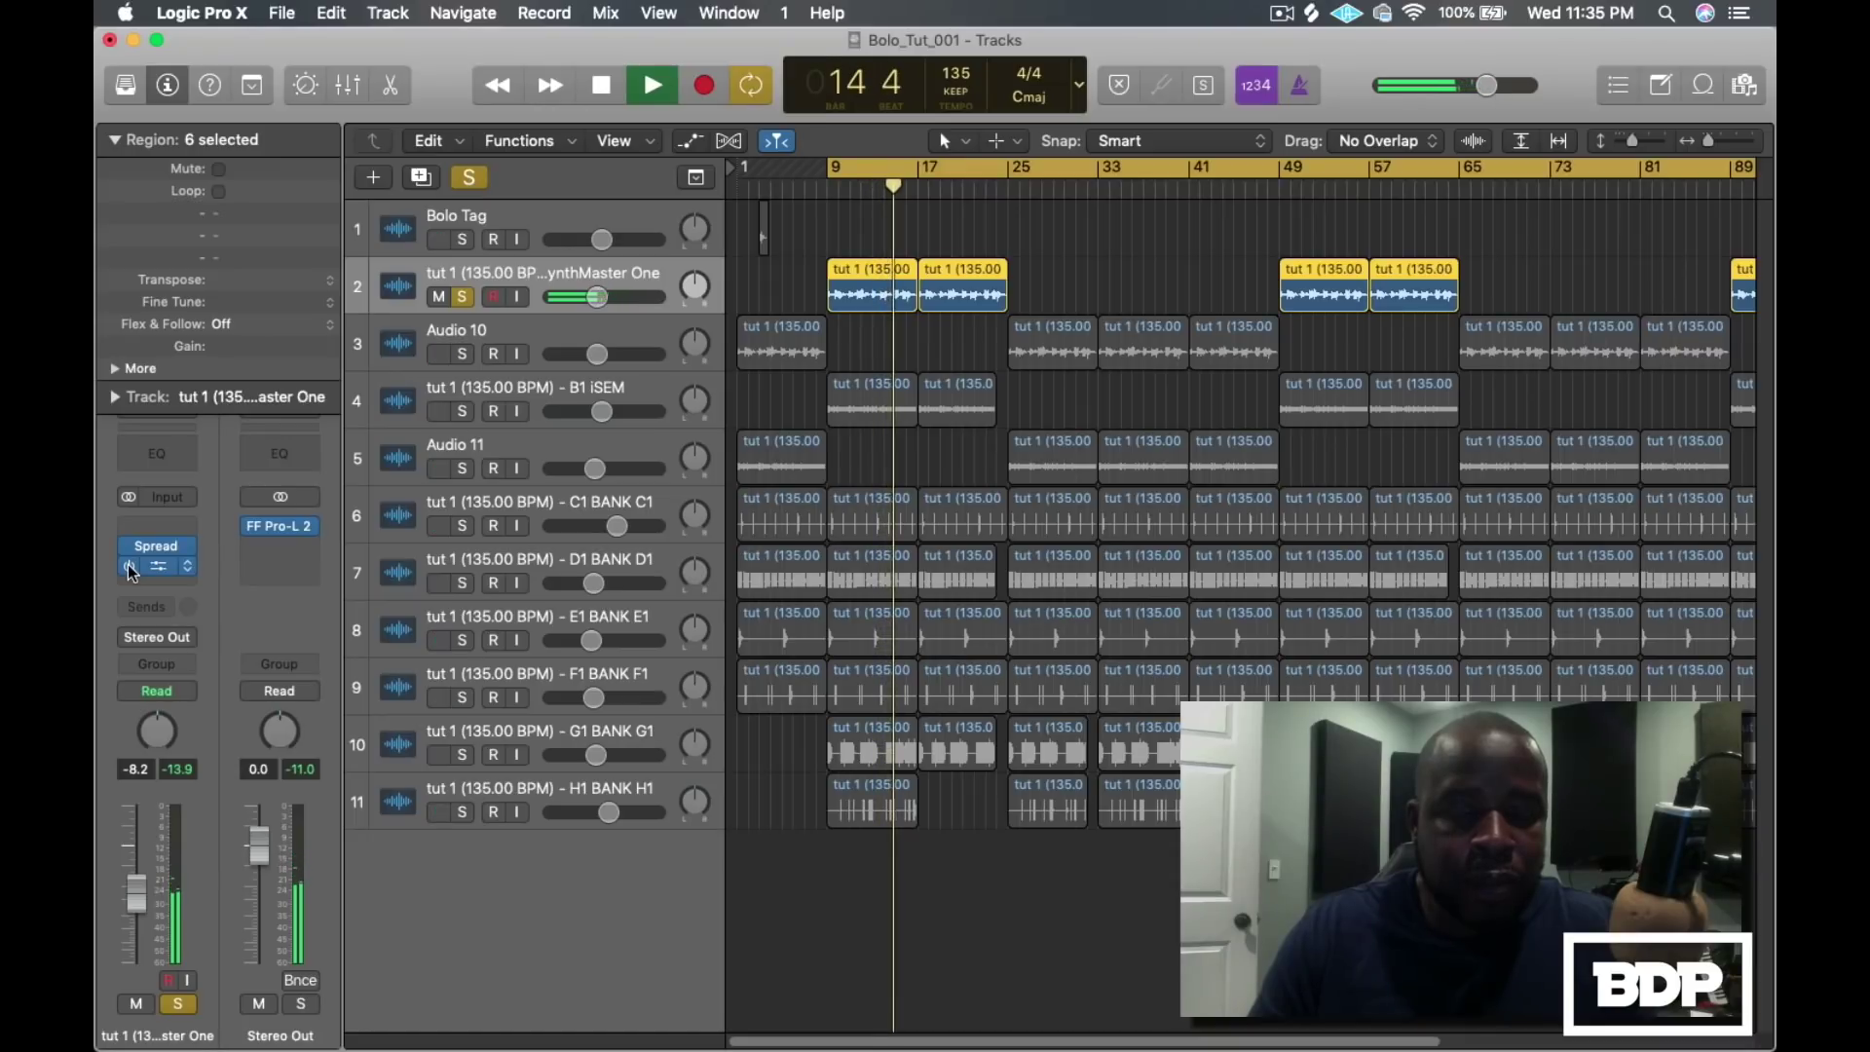
key("space")
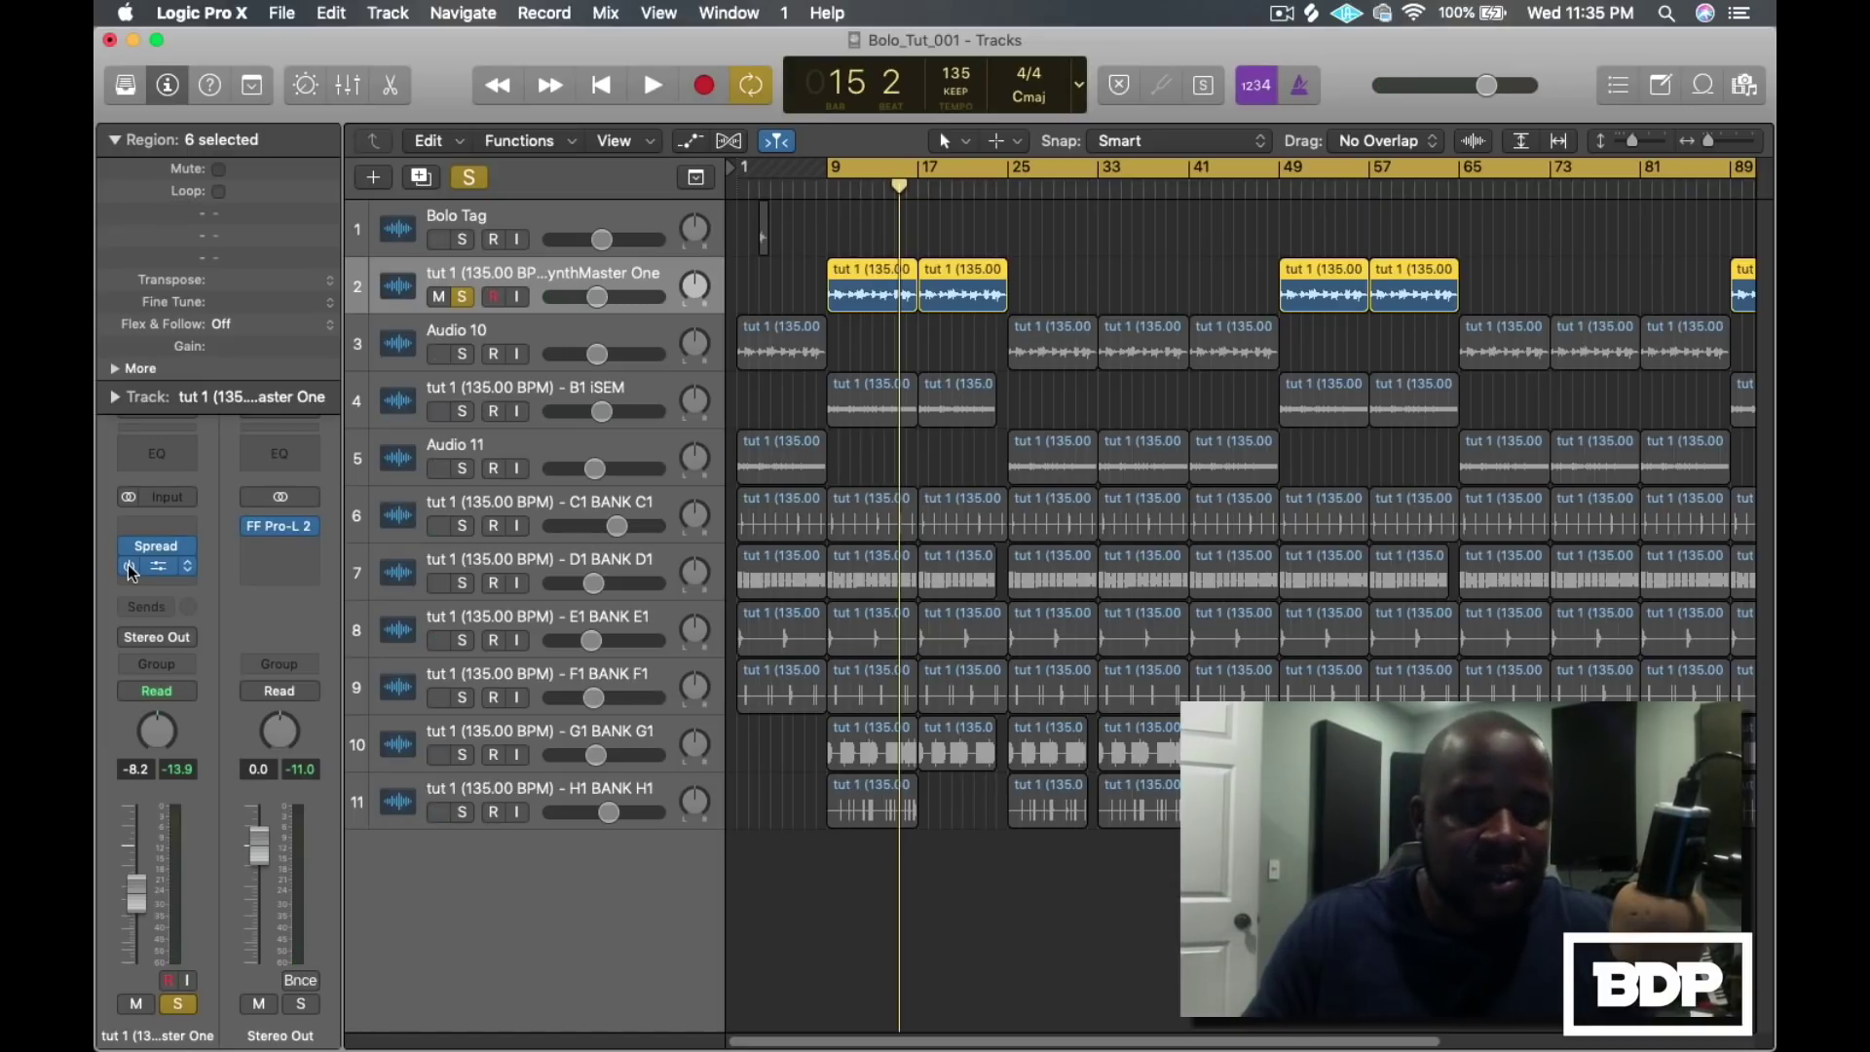
left_click(828, 188)
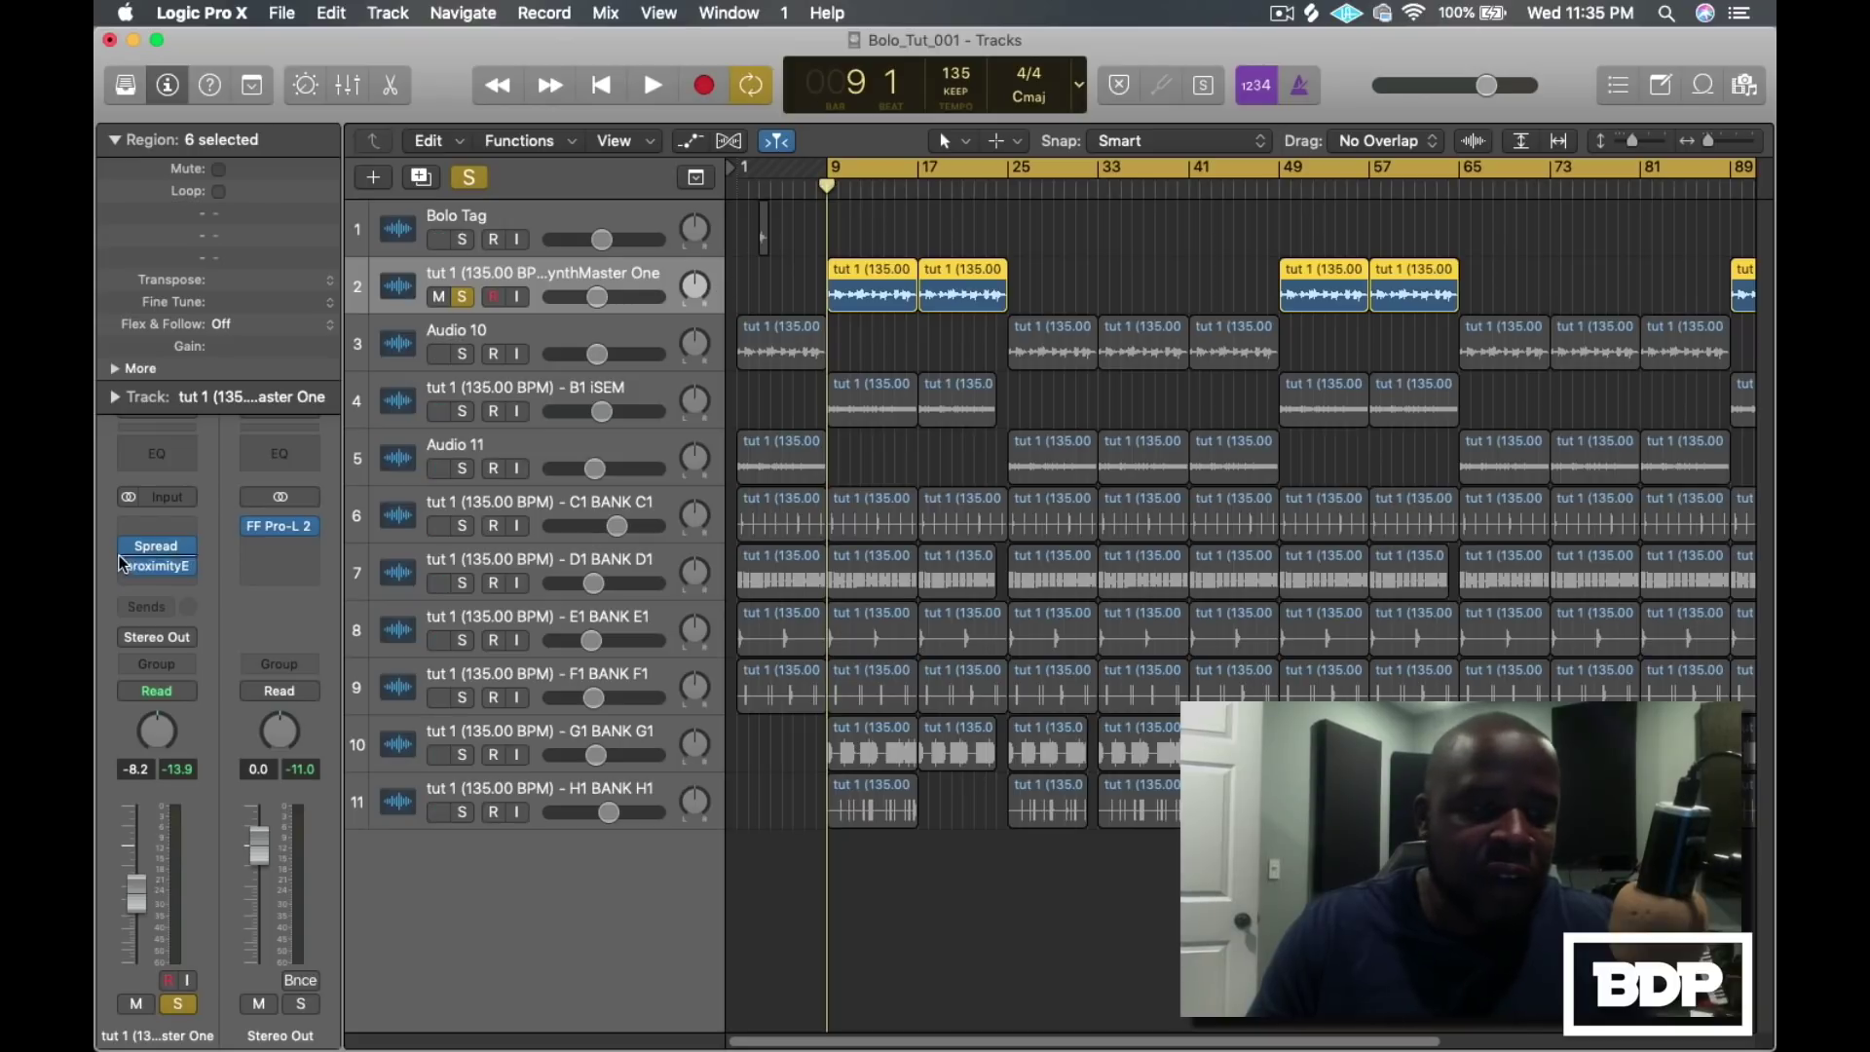
key("space")
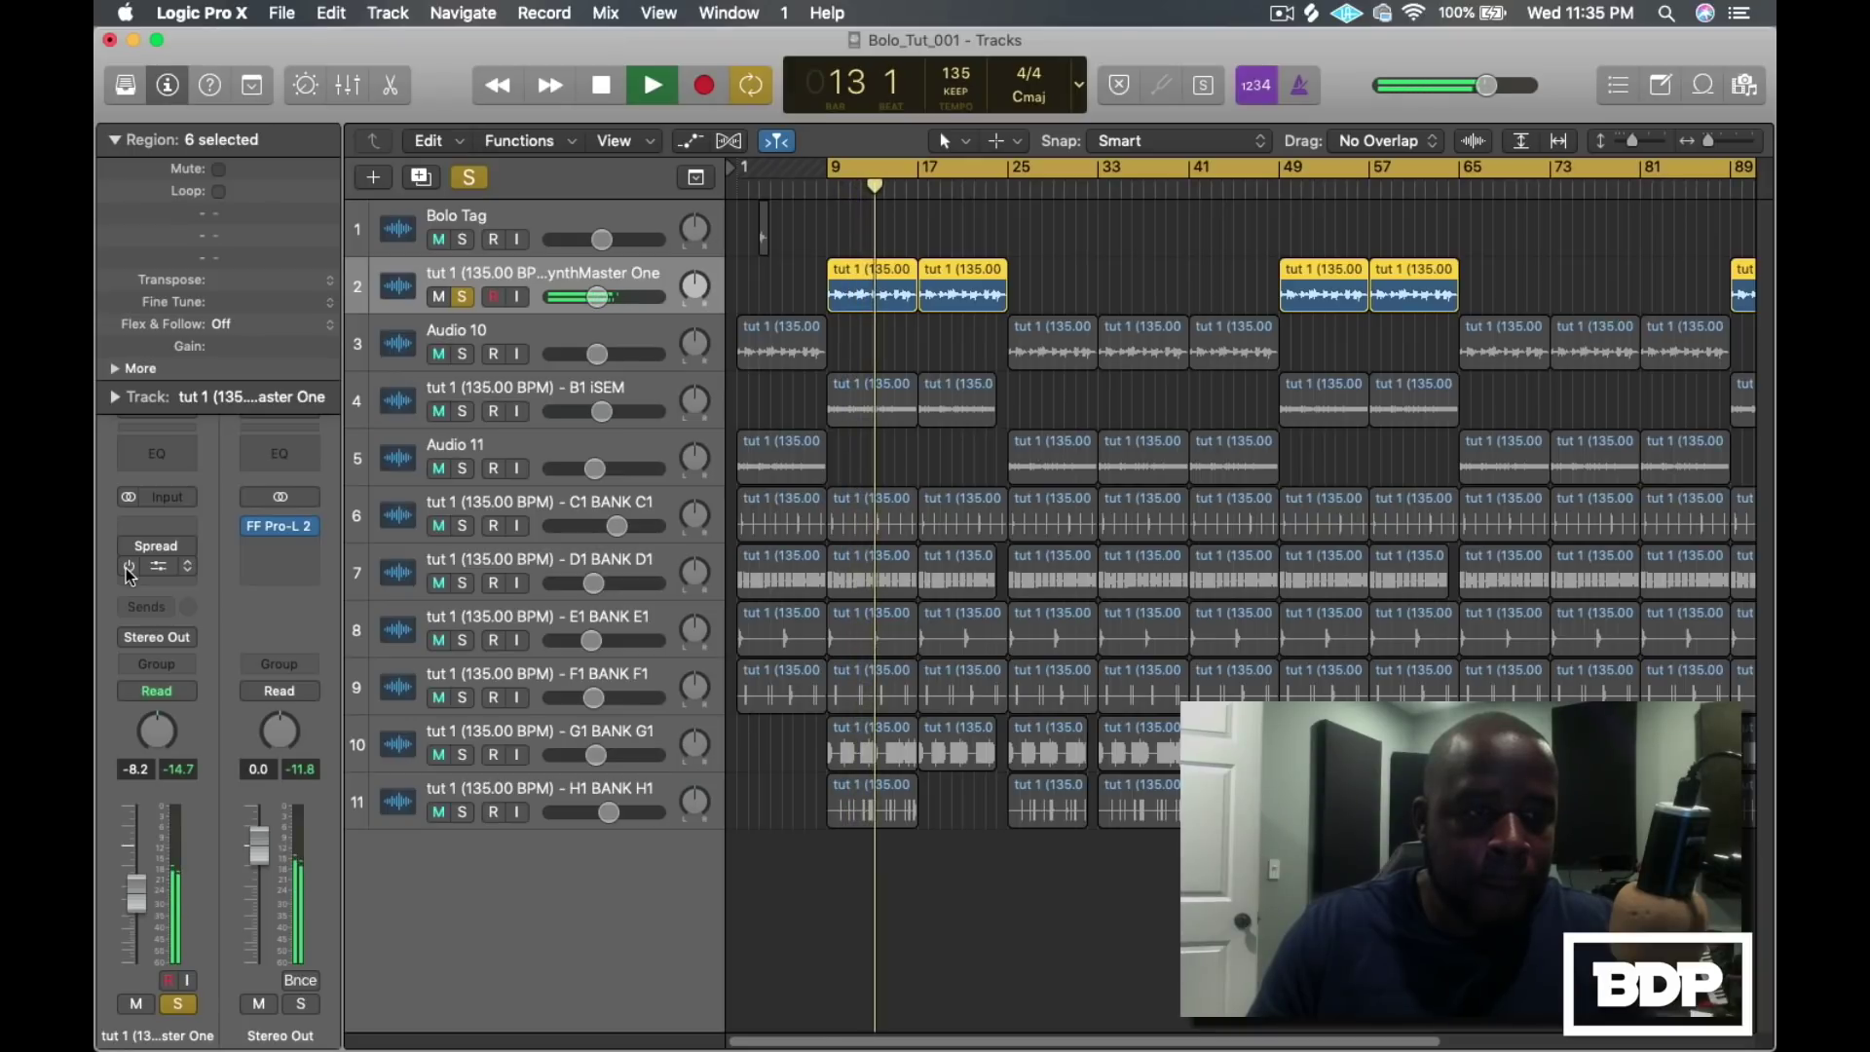
left_click(130, 568)
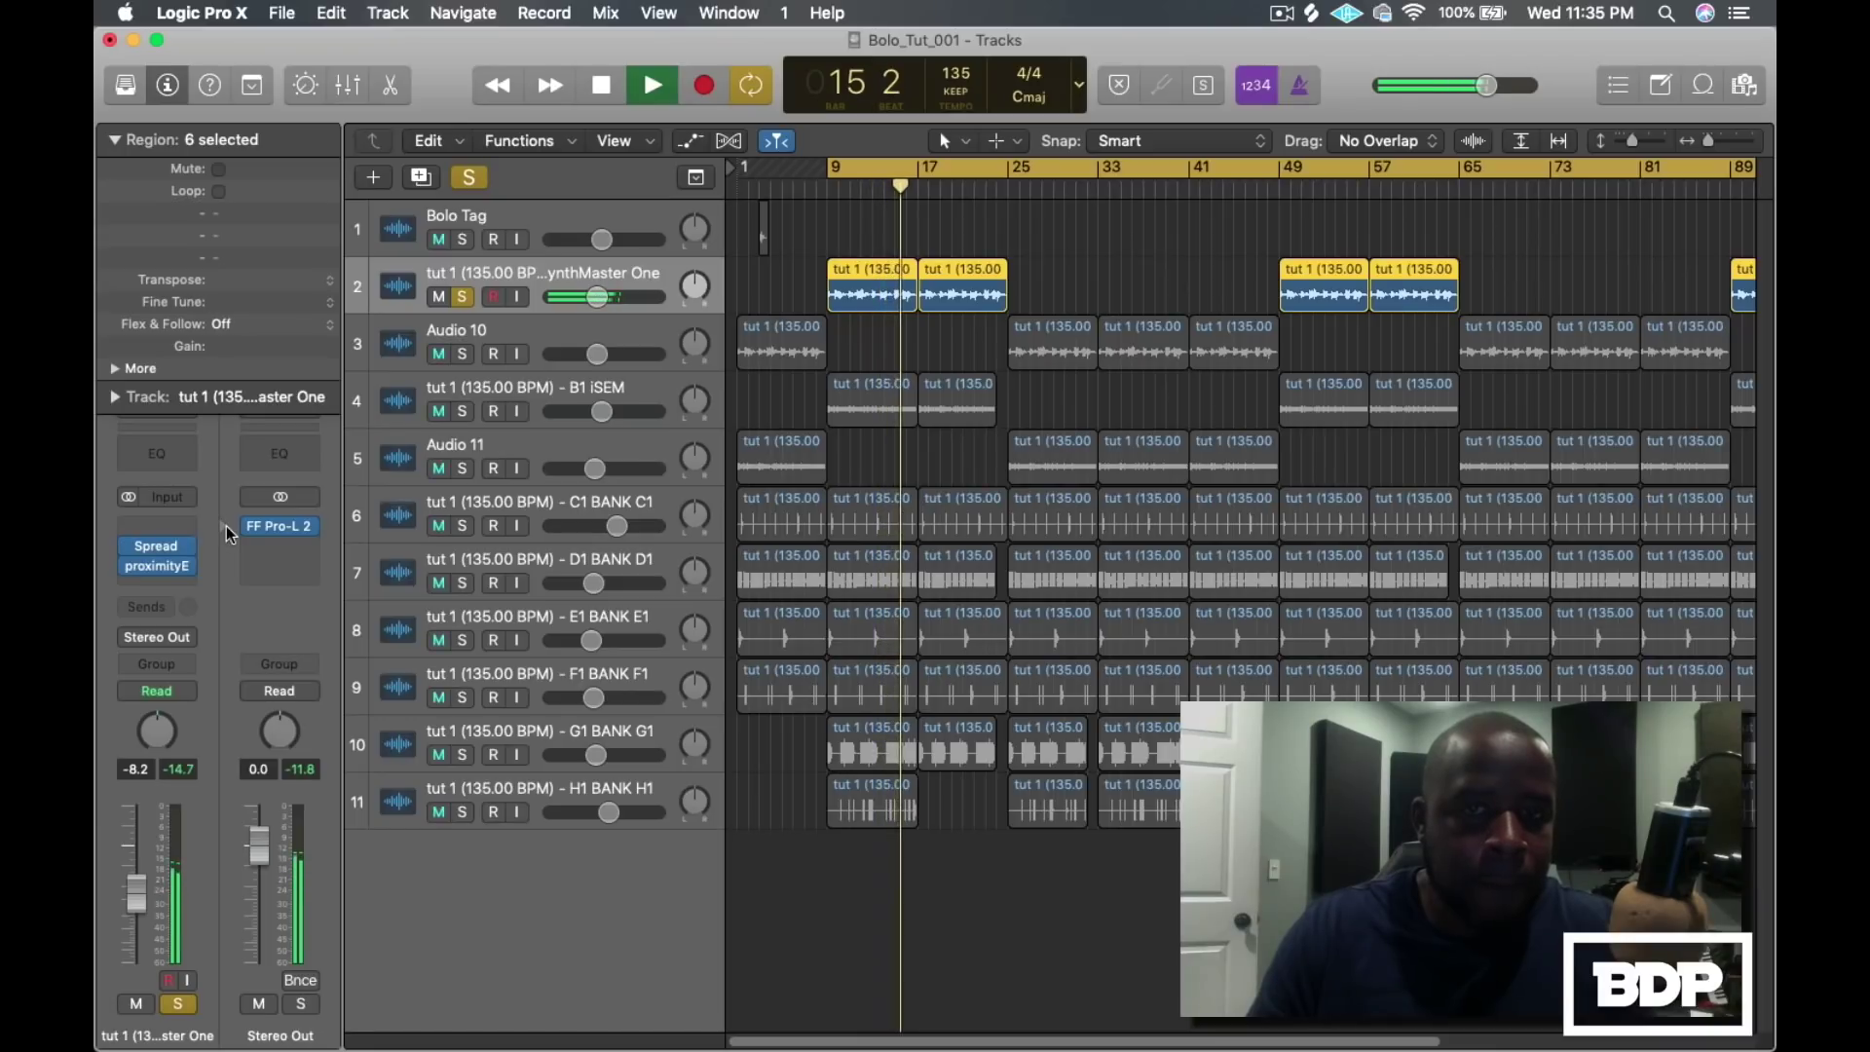
key("space")
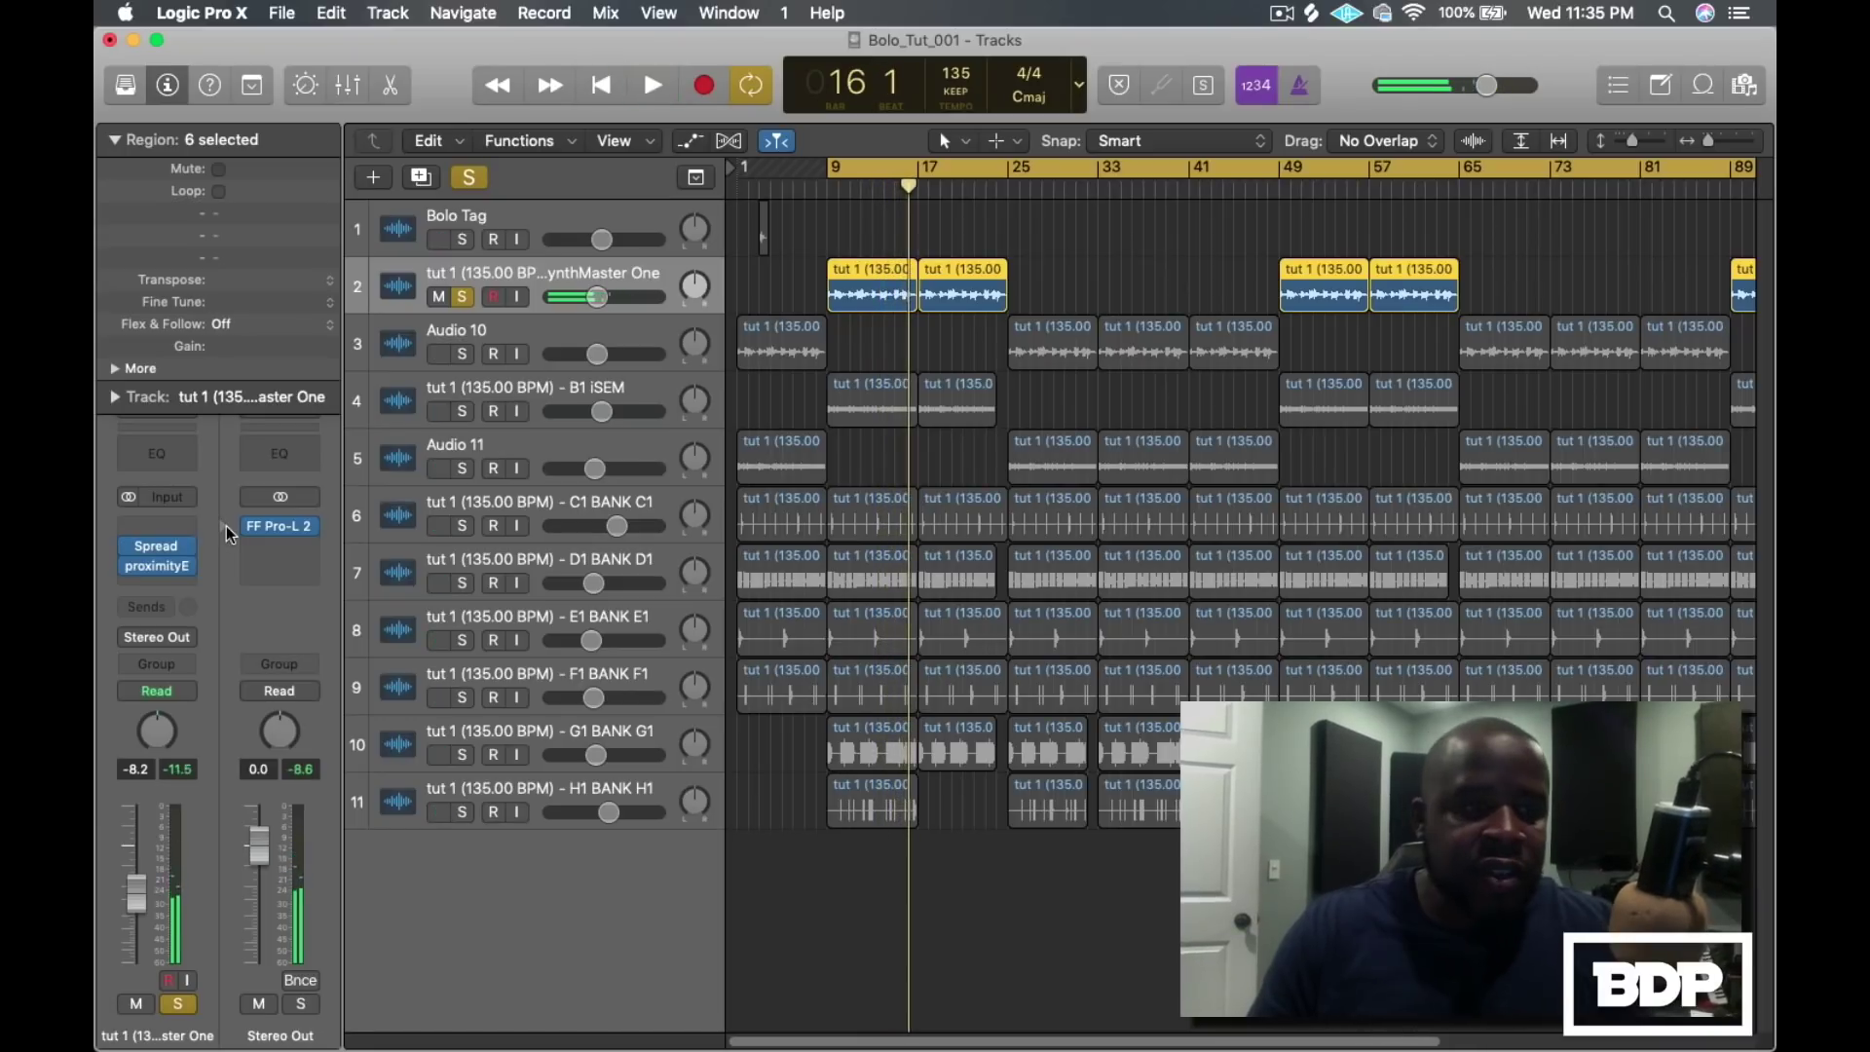
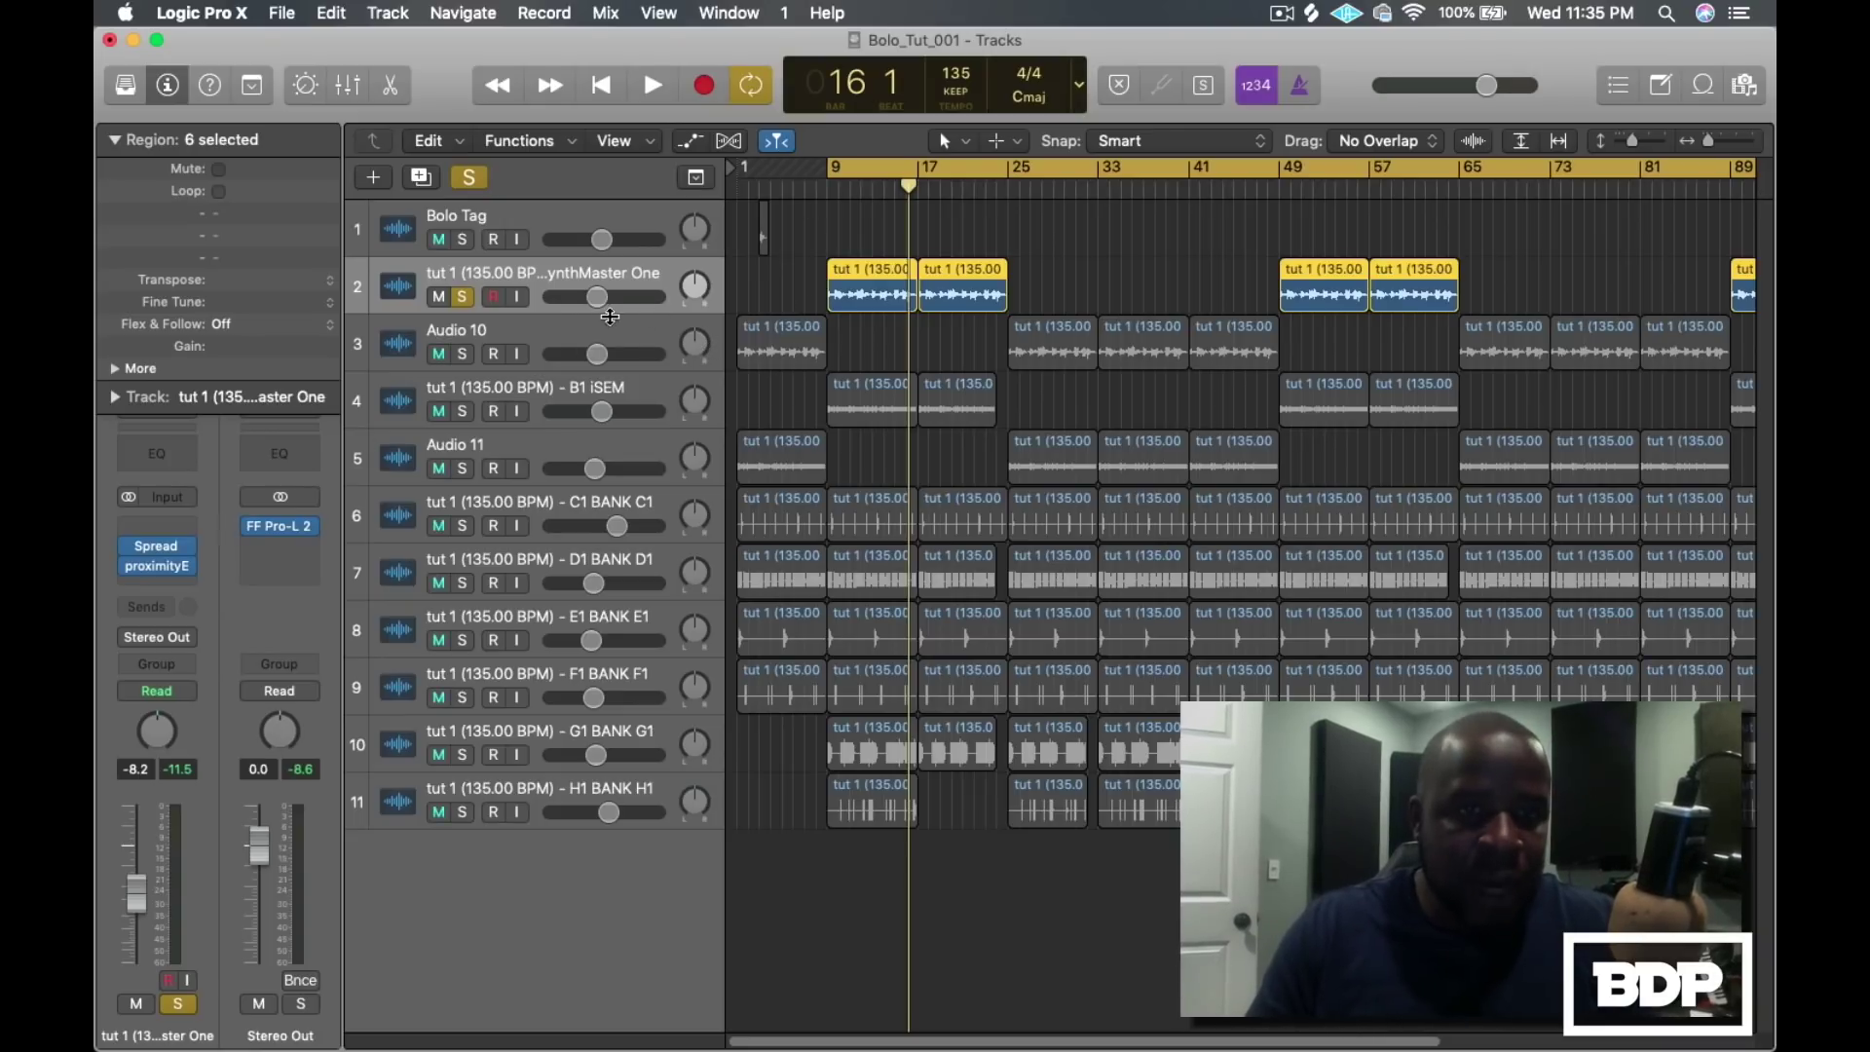
Switch the solo from the SynthMaster One track to Audio 10 and play it from bar 1
left_click(533, 331)
key("ctrl+alt+super+s")
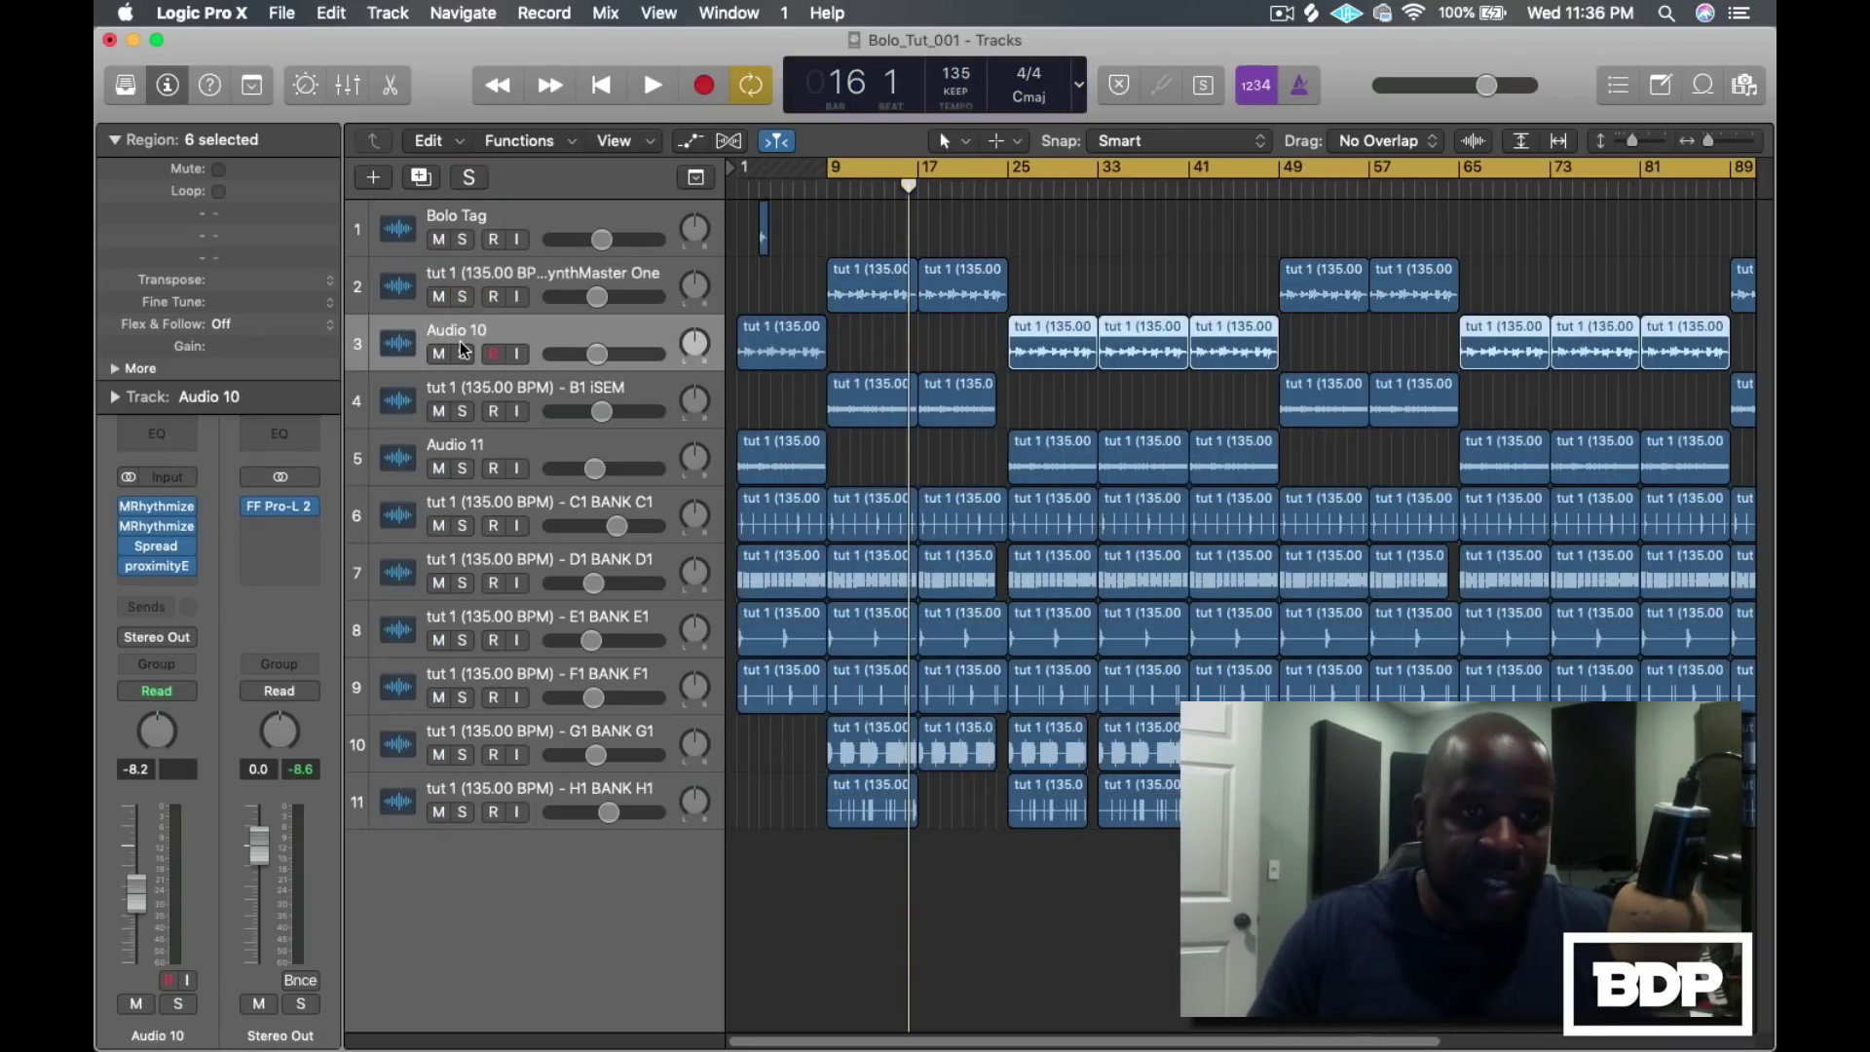
left_click(463, 353)
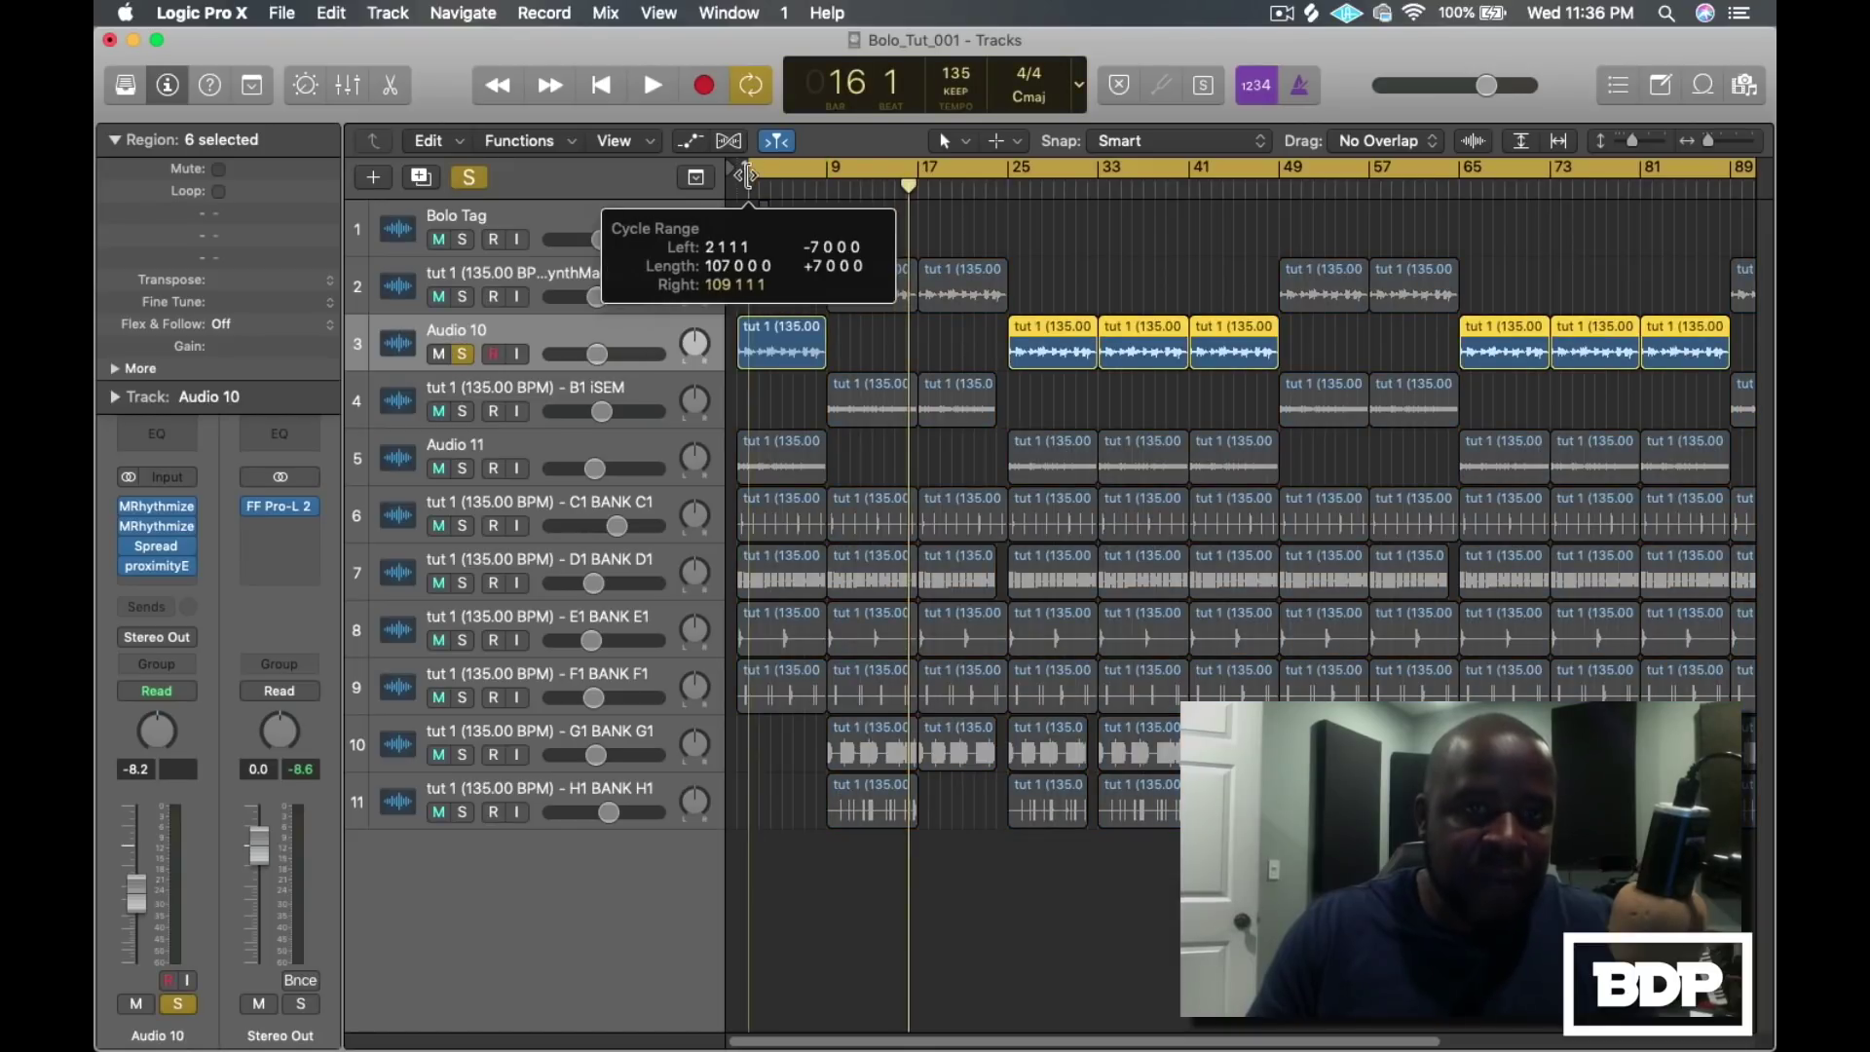
left_click_drag(909, 188, 679, 216)
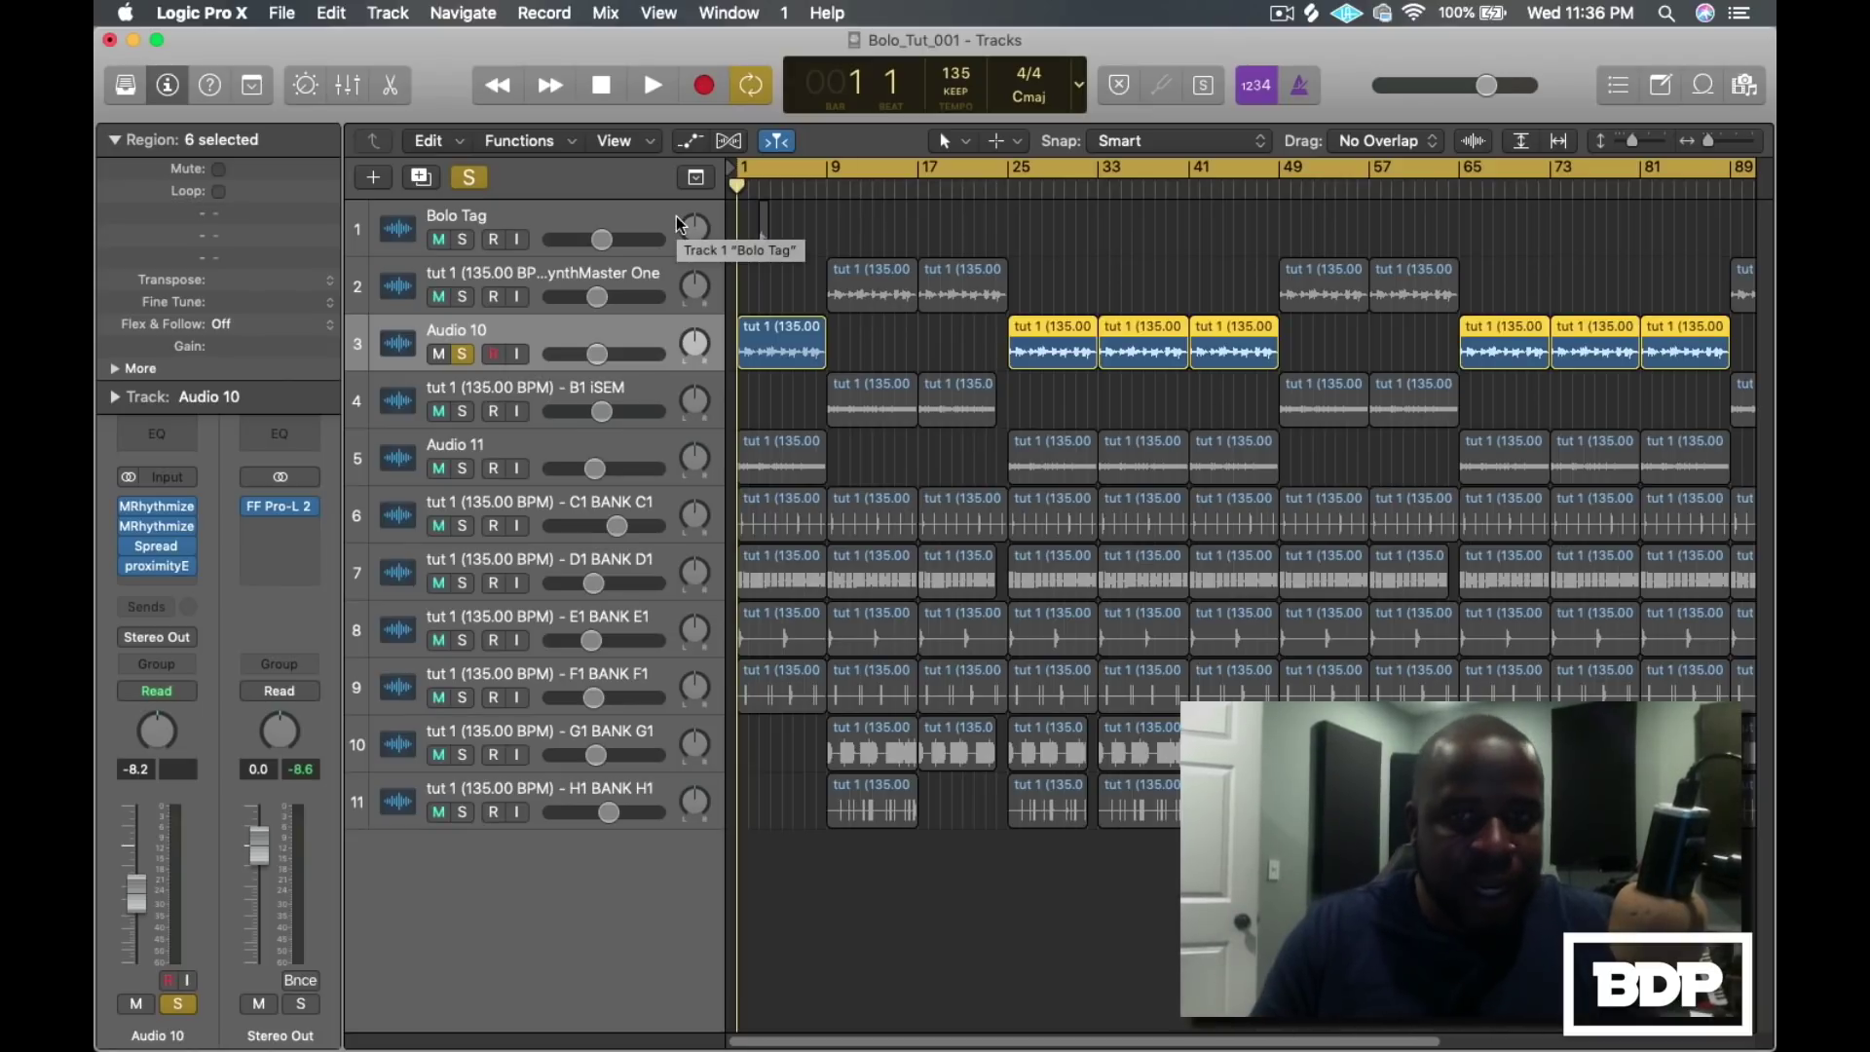
key("space")
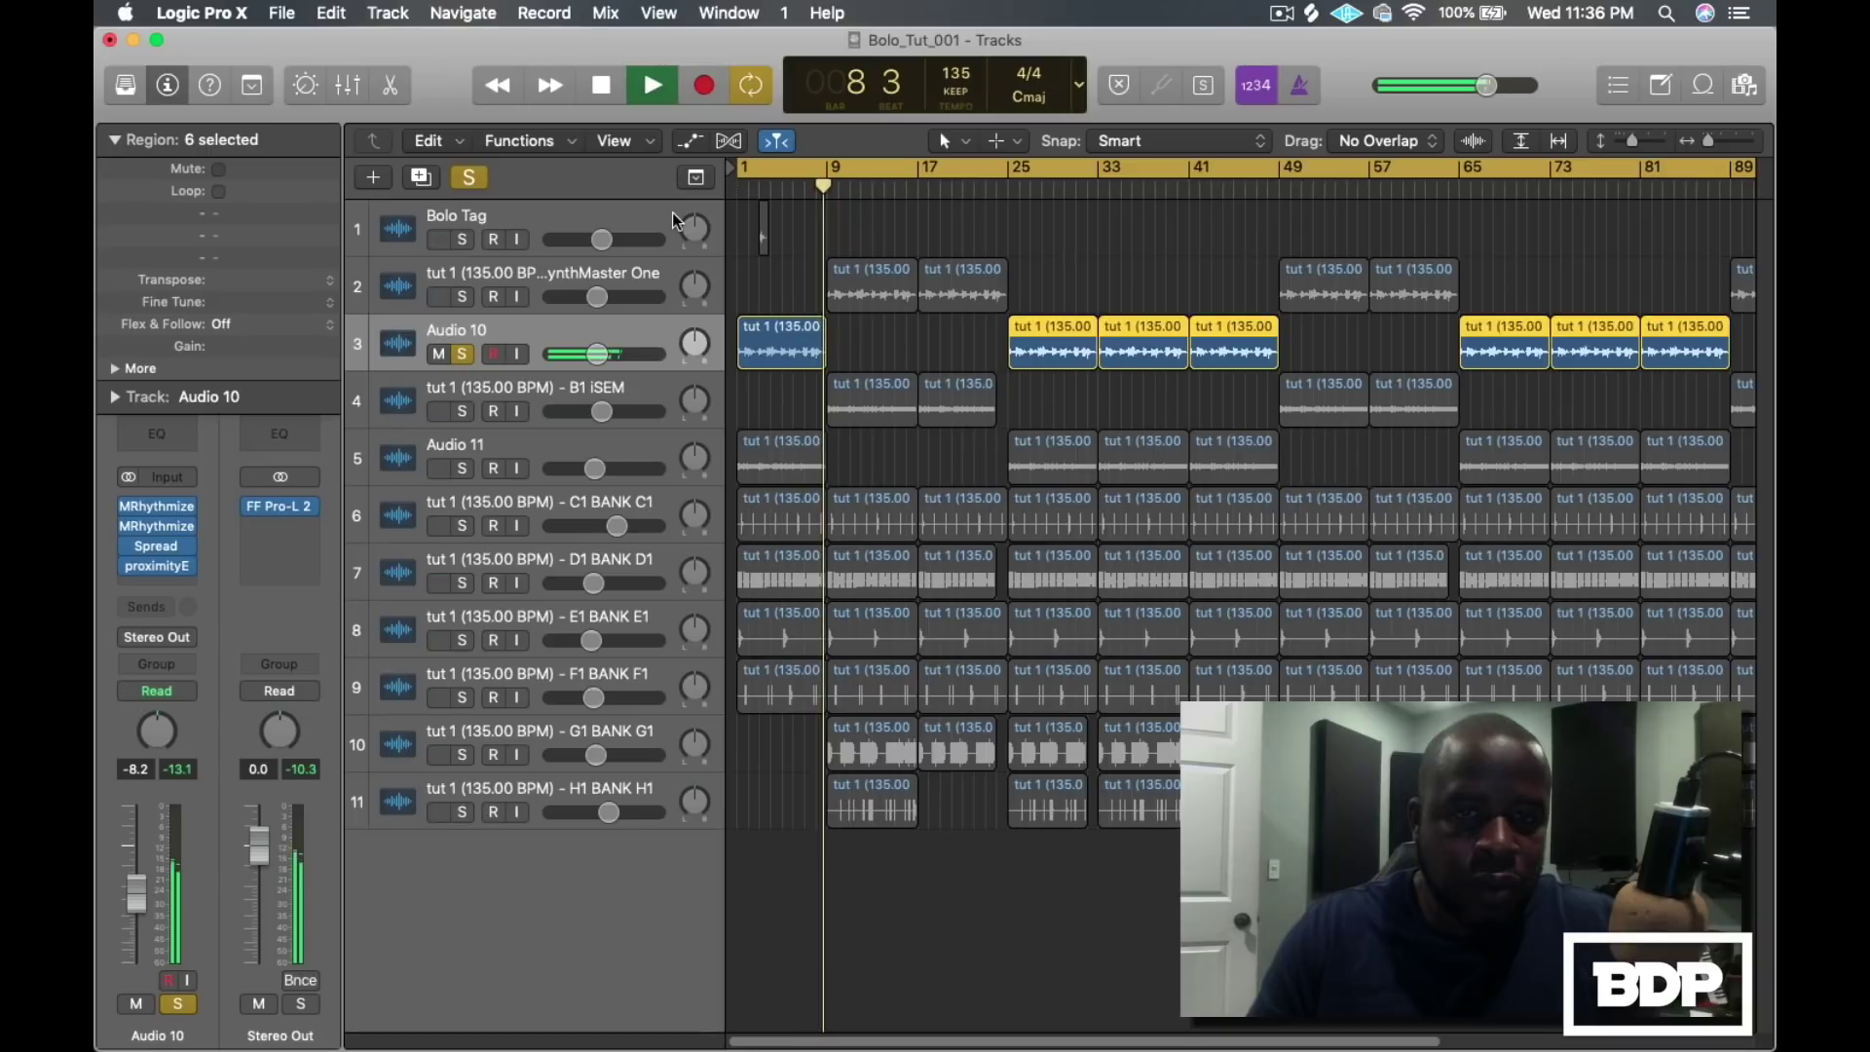
key("space")
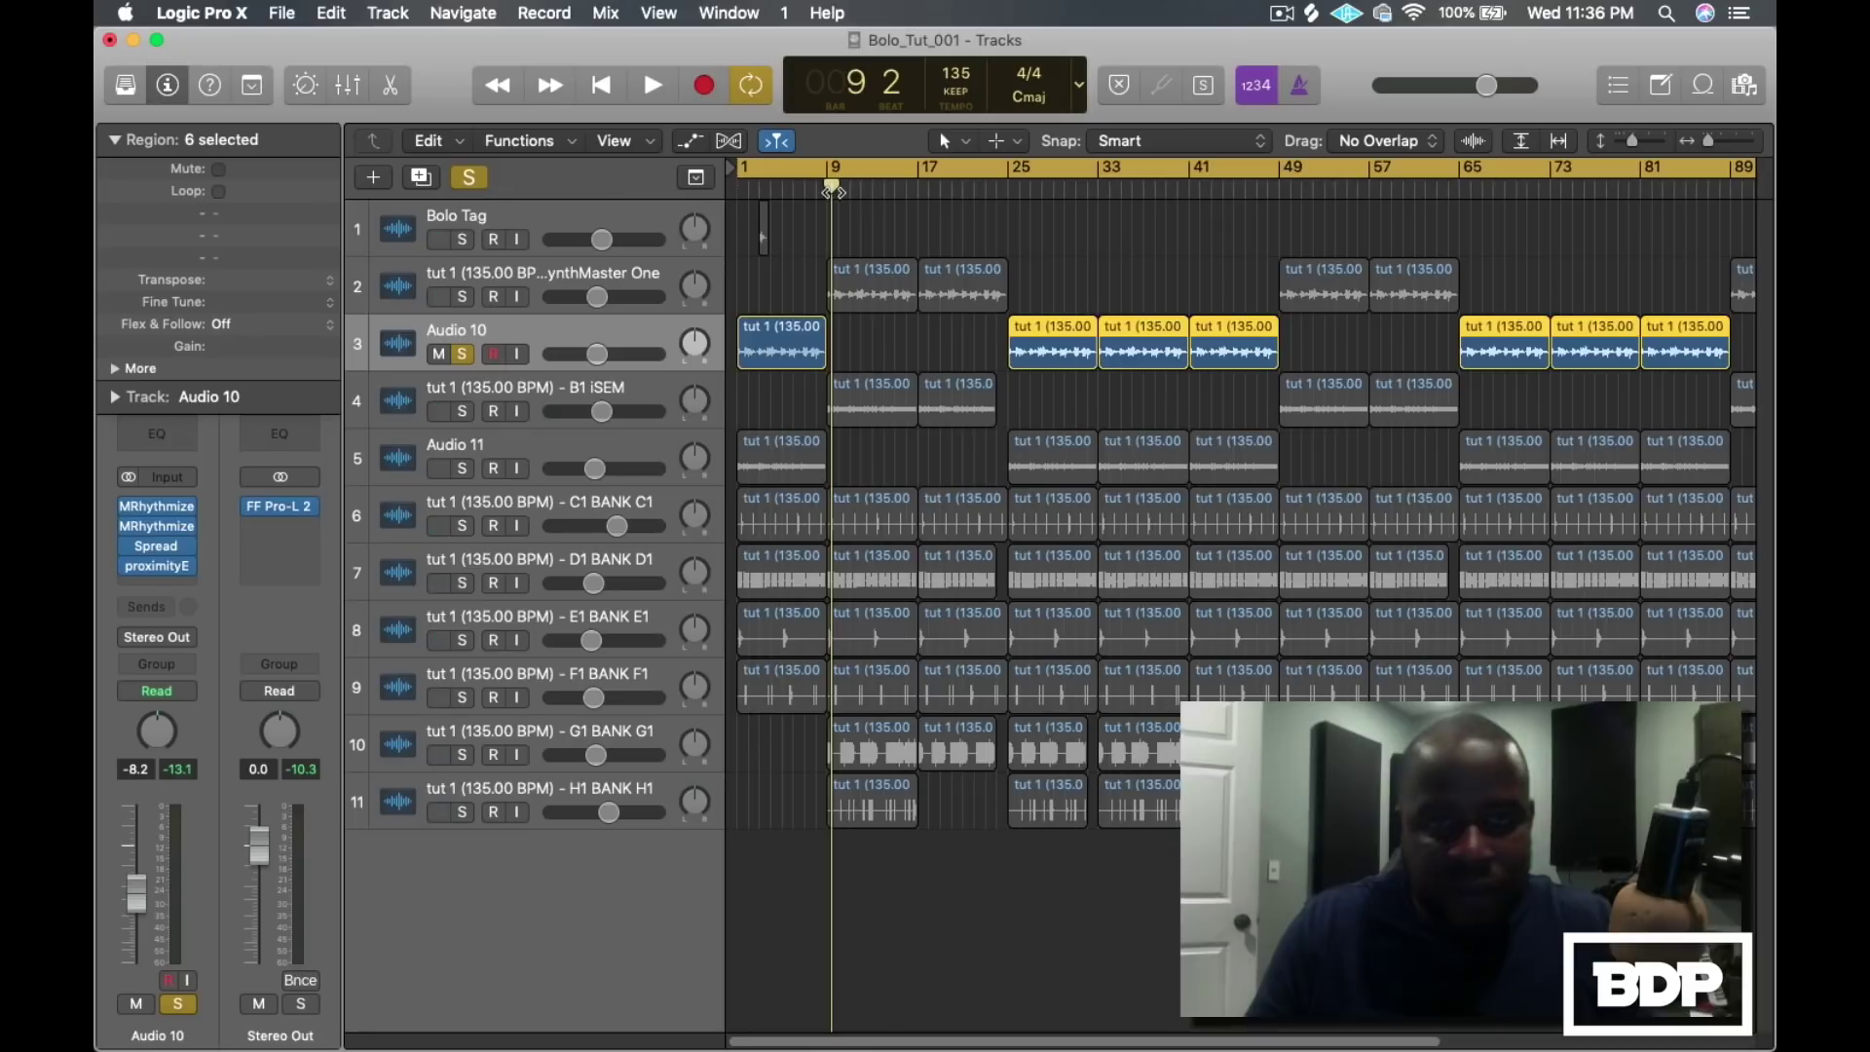
Switch the solo from Audio 10 to Audio 11 and play it from bar 1 with its Channel EQ bypassed
key("Return")
left_click(463, 354)
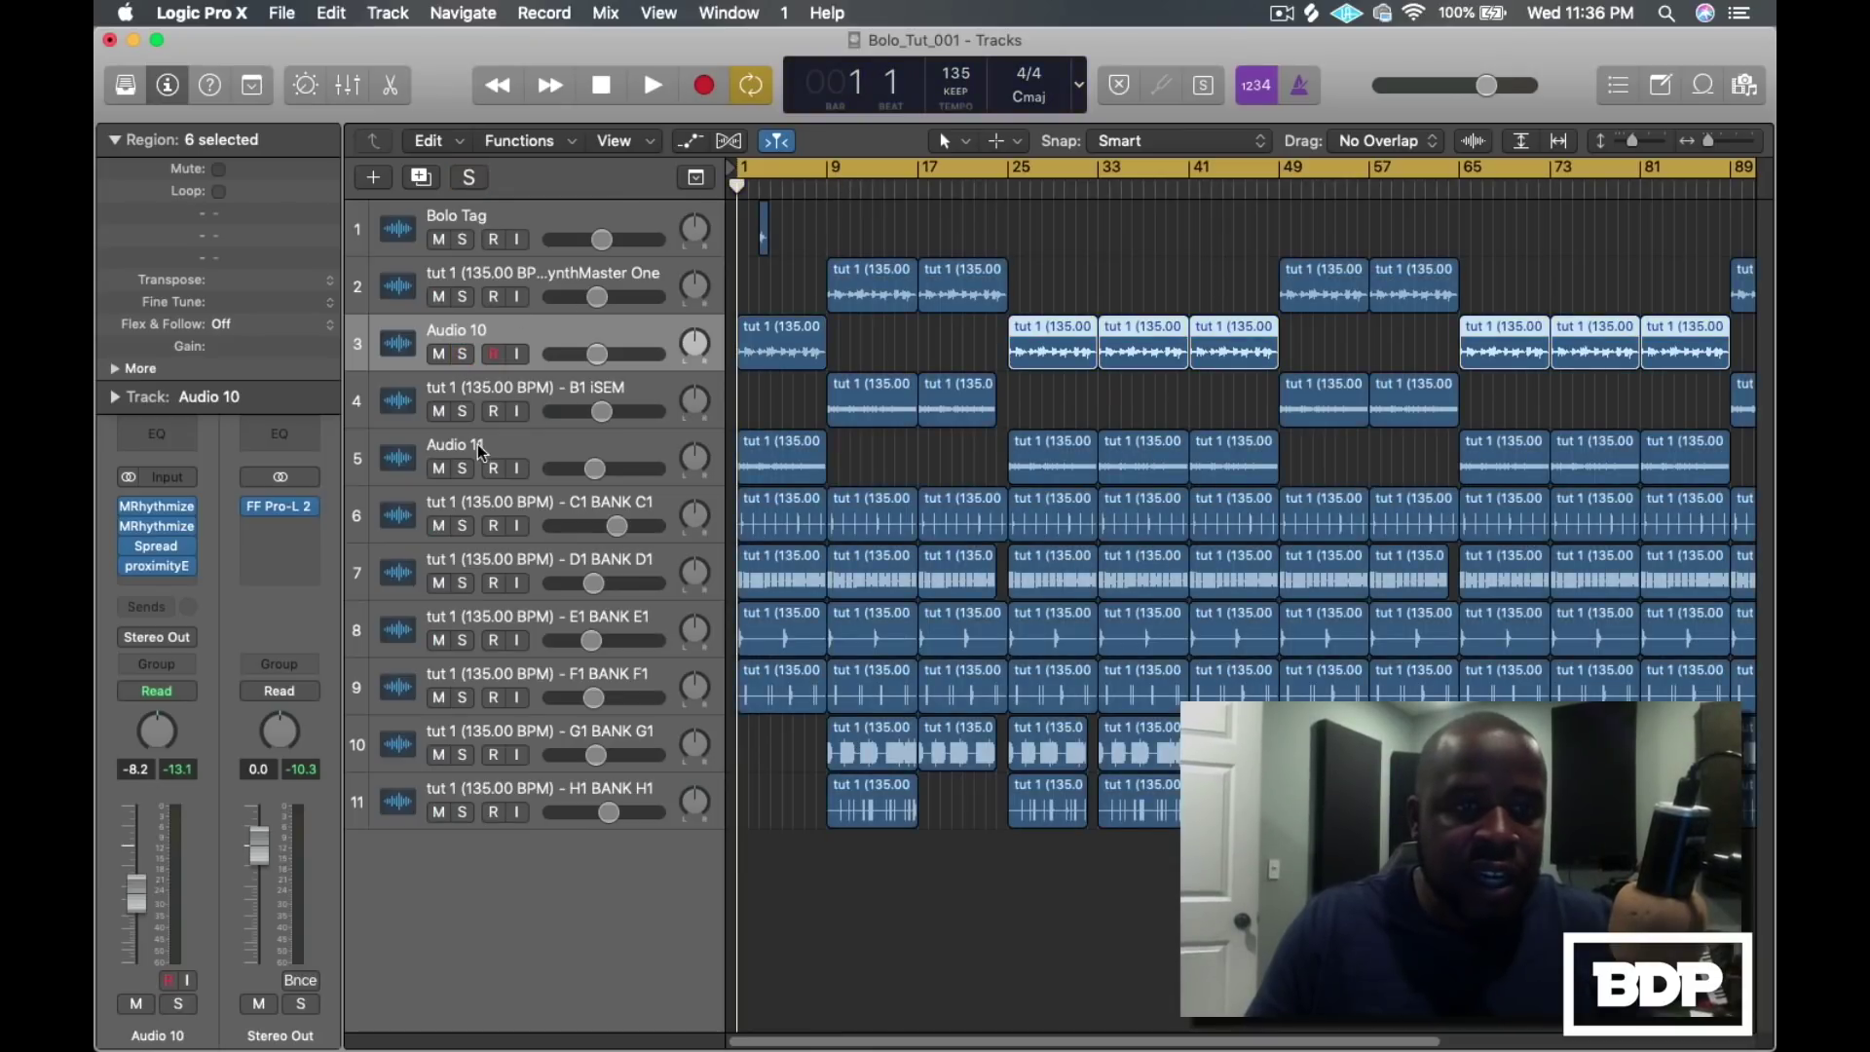
left_click(464, 470)
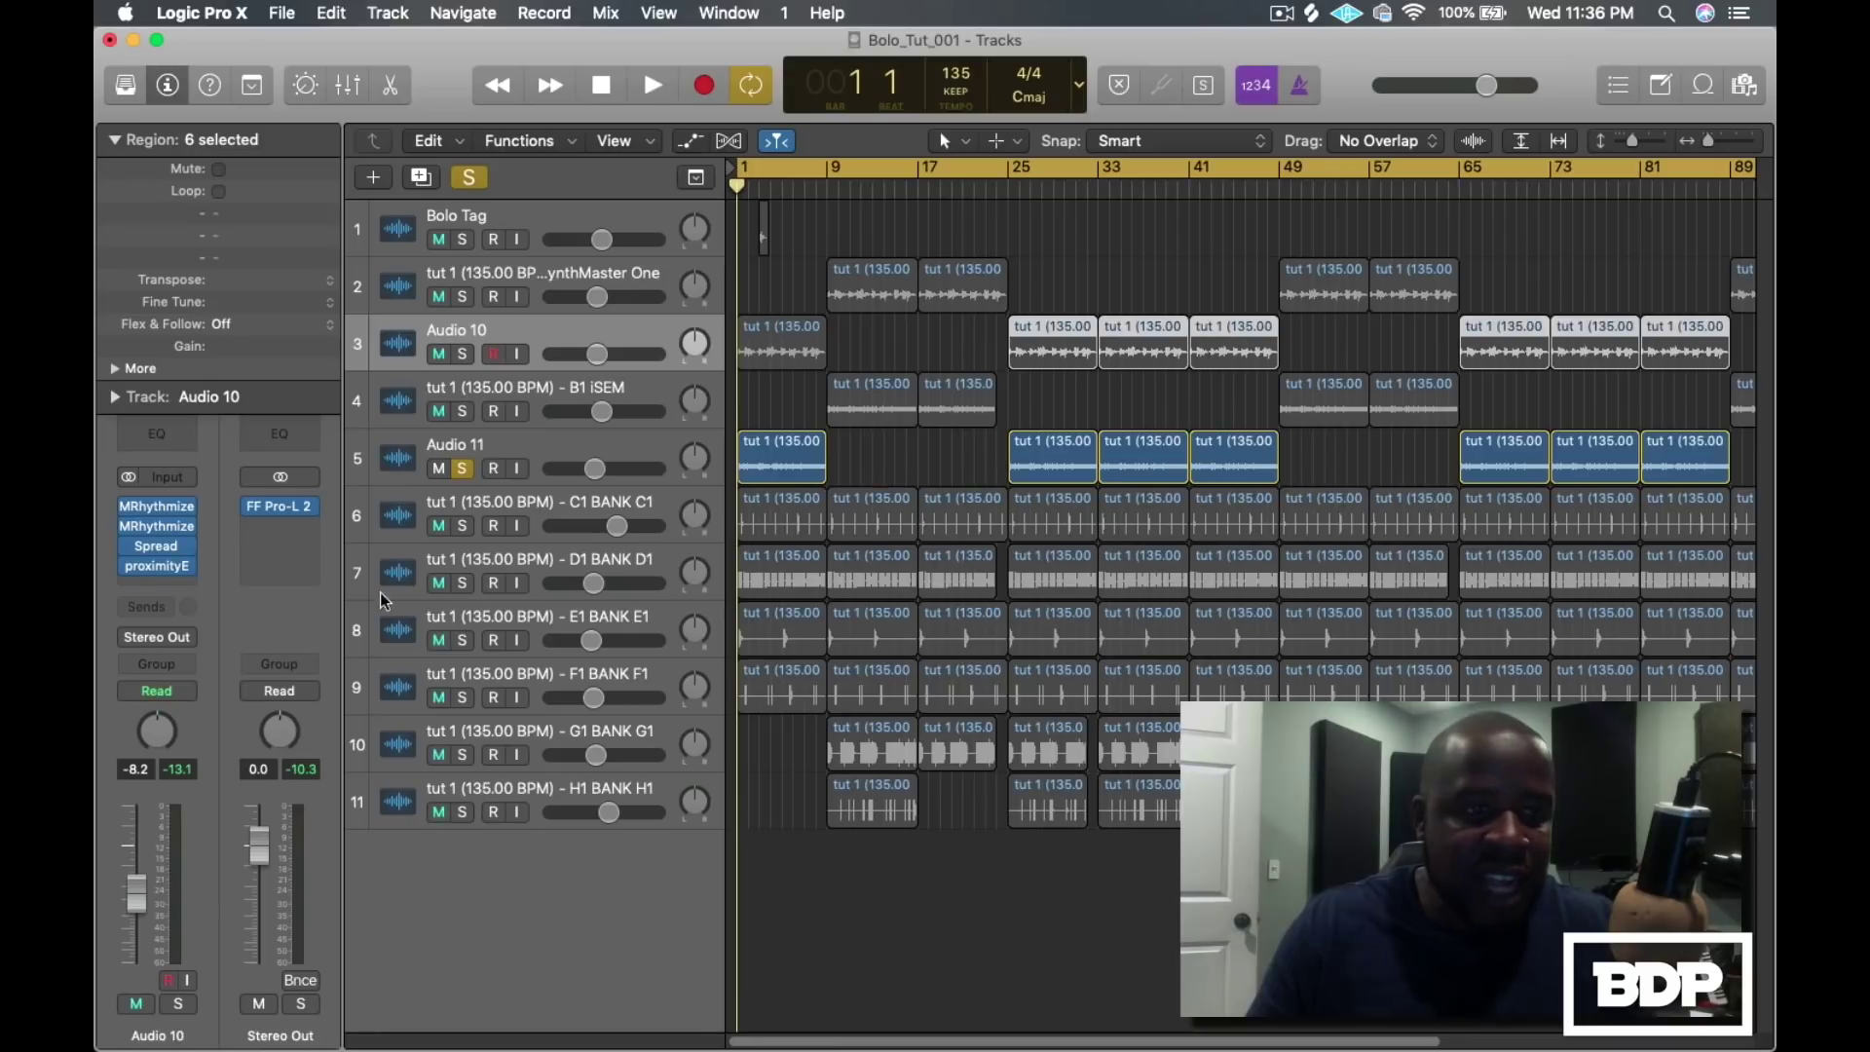
key("Down")
key("Down")
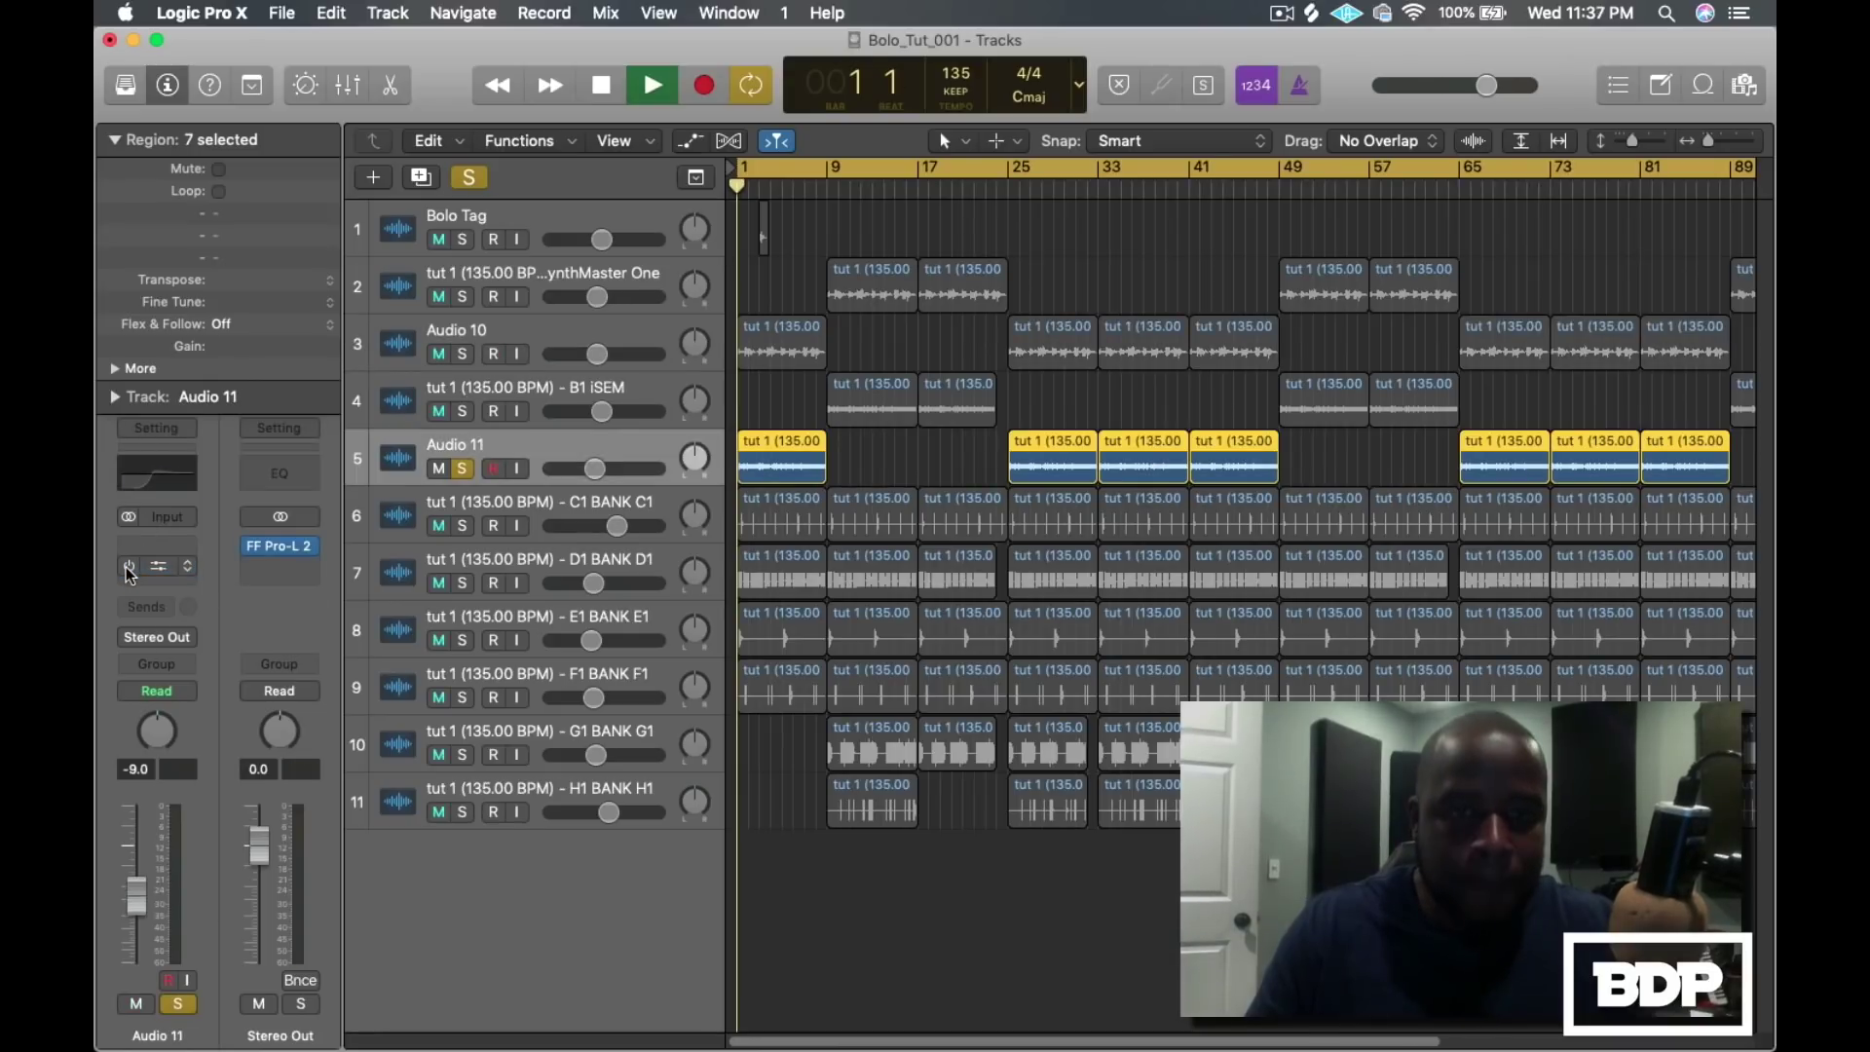
key("space")
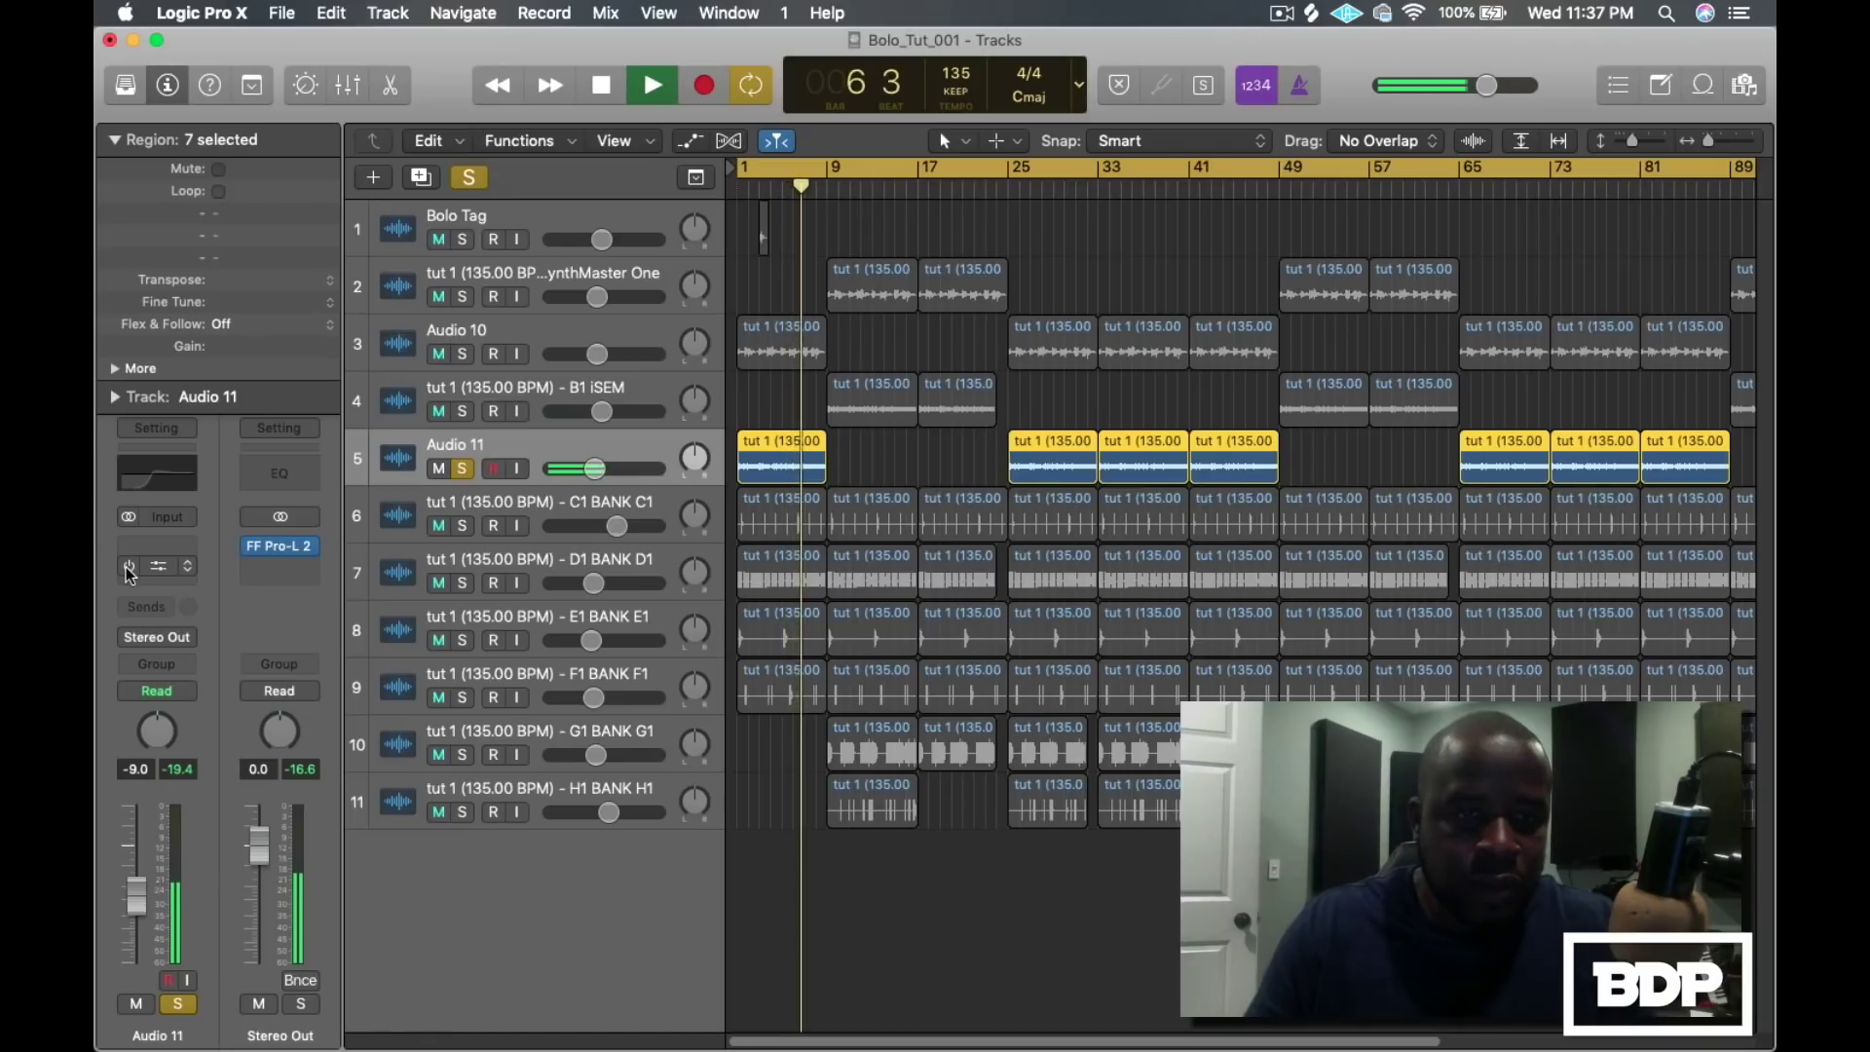
key("space")
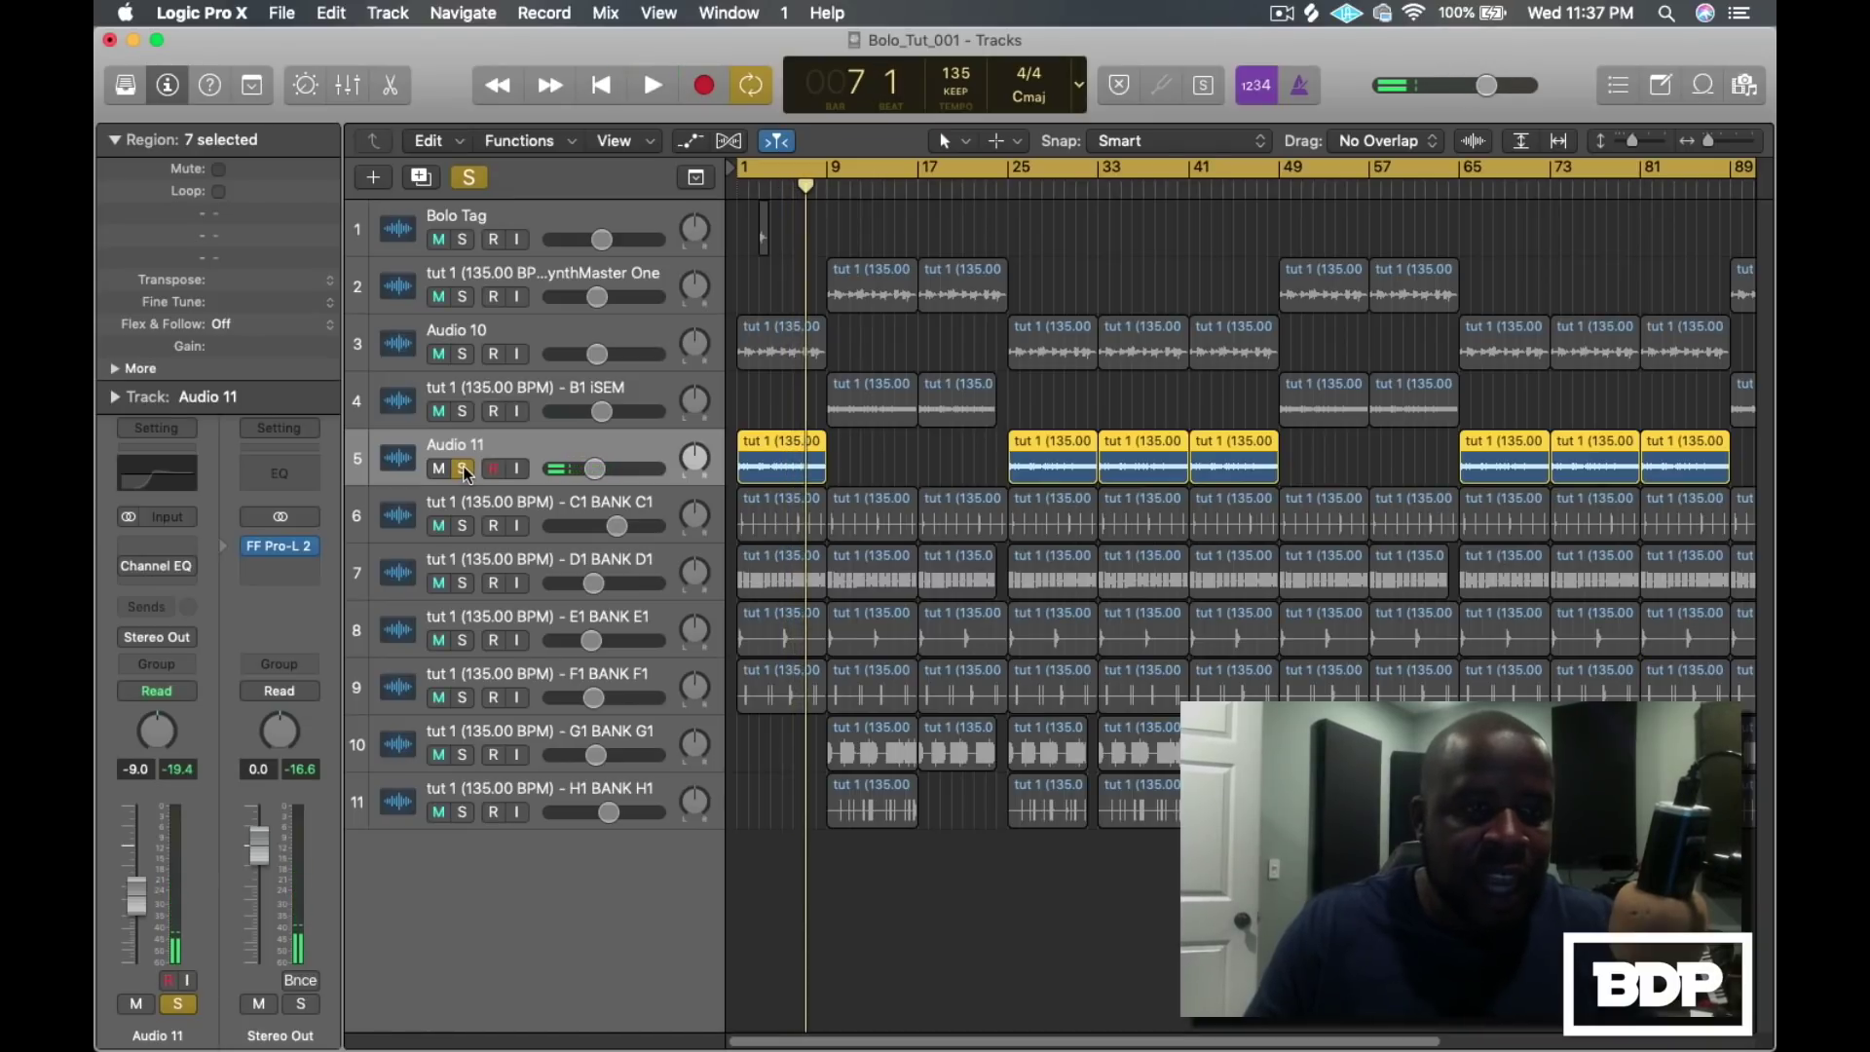
Enable the Channel EQ on Audio 11 and replay the track from bar 1
left_click(128, 566)
key("Return")
key("space")
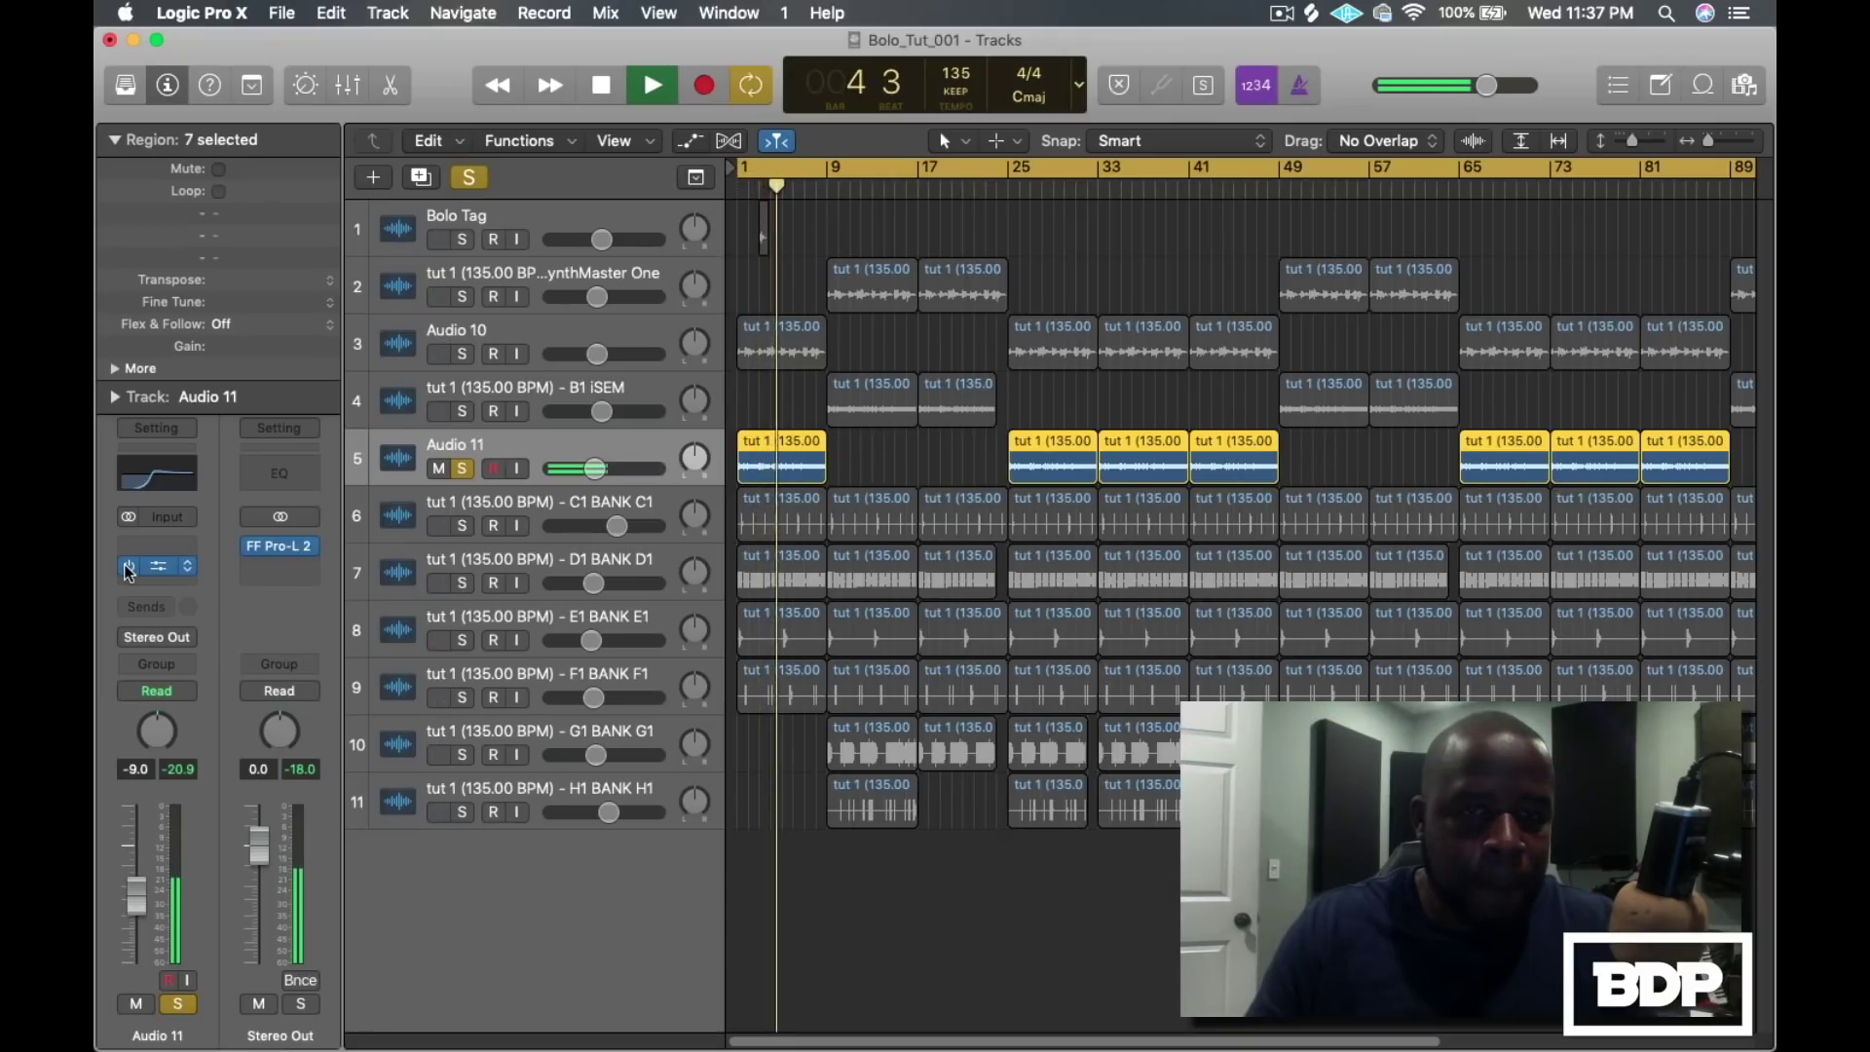
key("space")
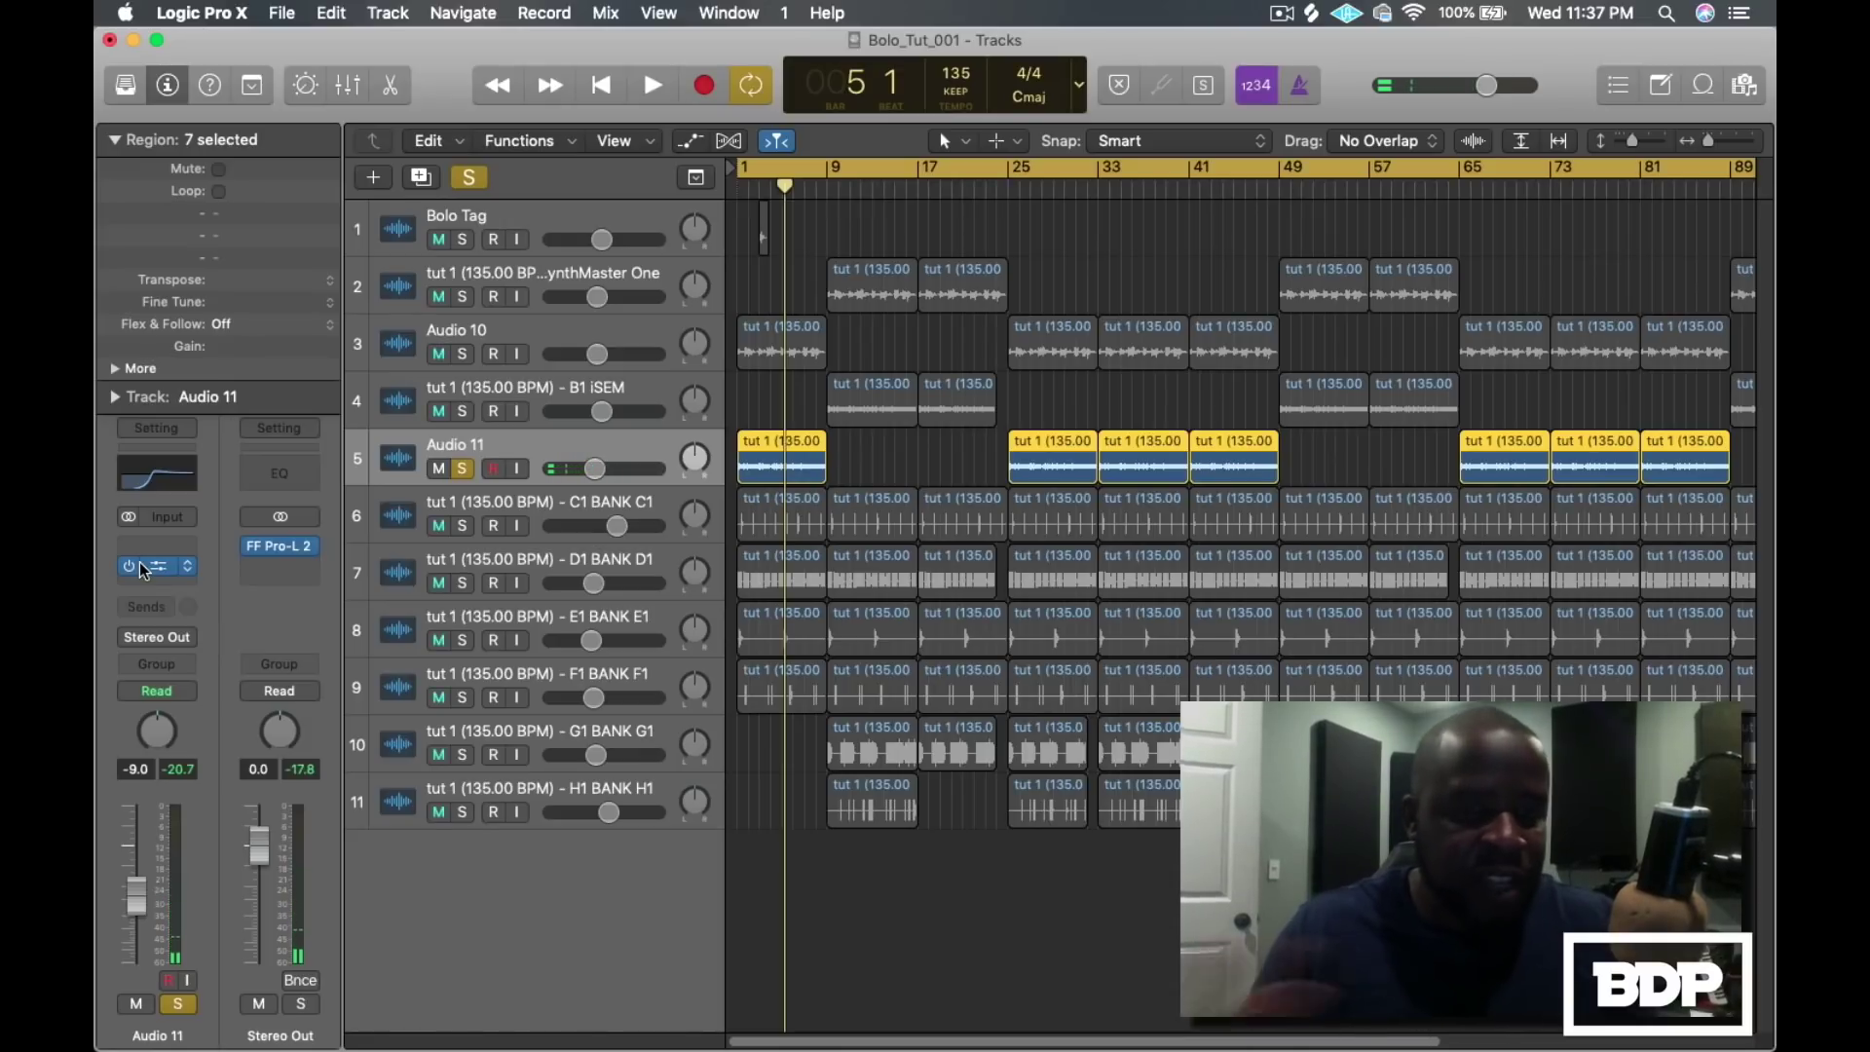
Play Audio 11 from bar 1 while toggling its Channel EQ off and on for comparison, leaving it enabled
key("Return")
key("space")
left_click(130, 567)
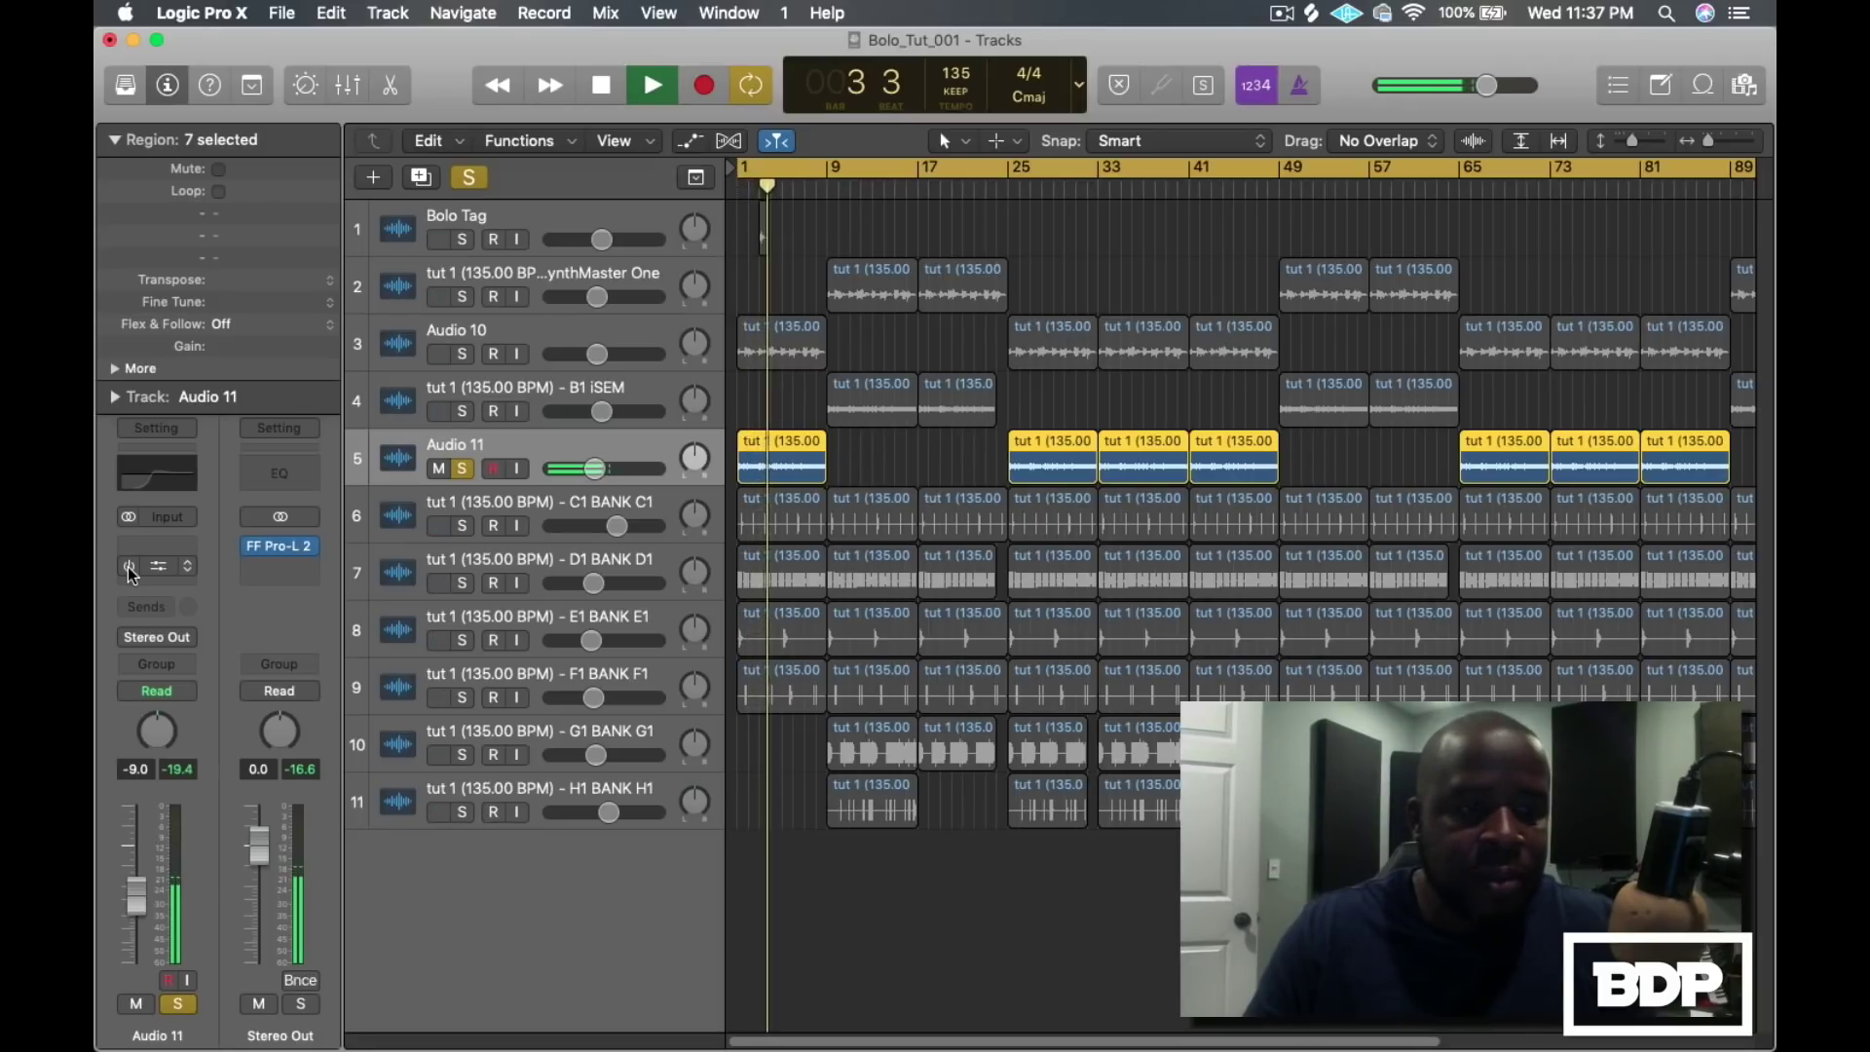
left_click(130, 567)
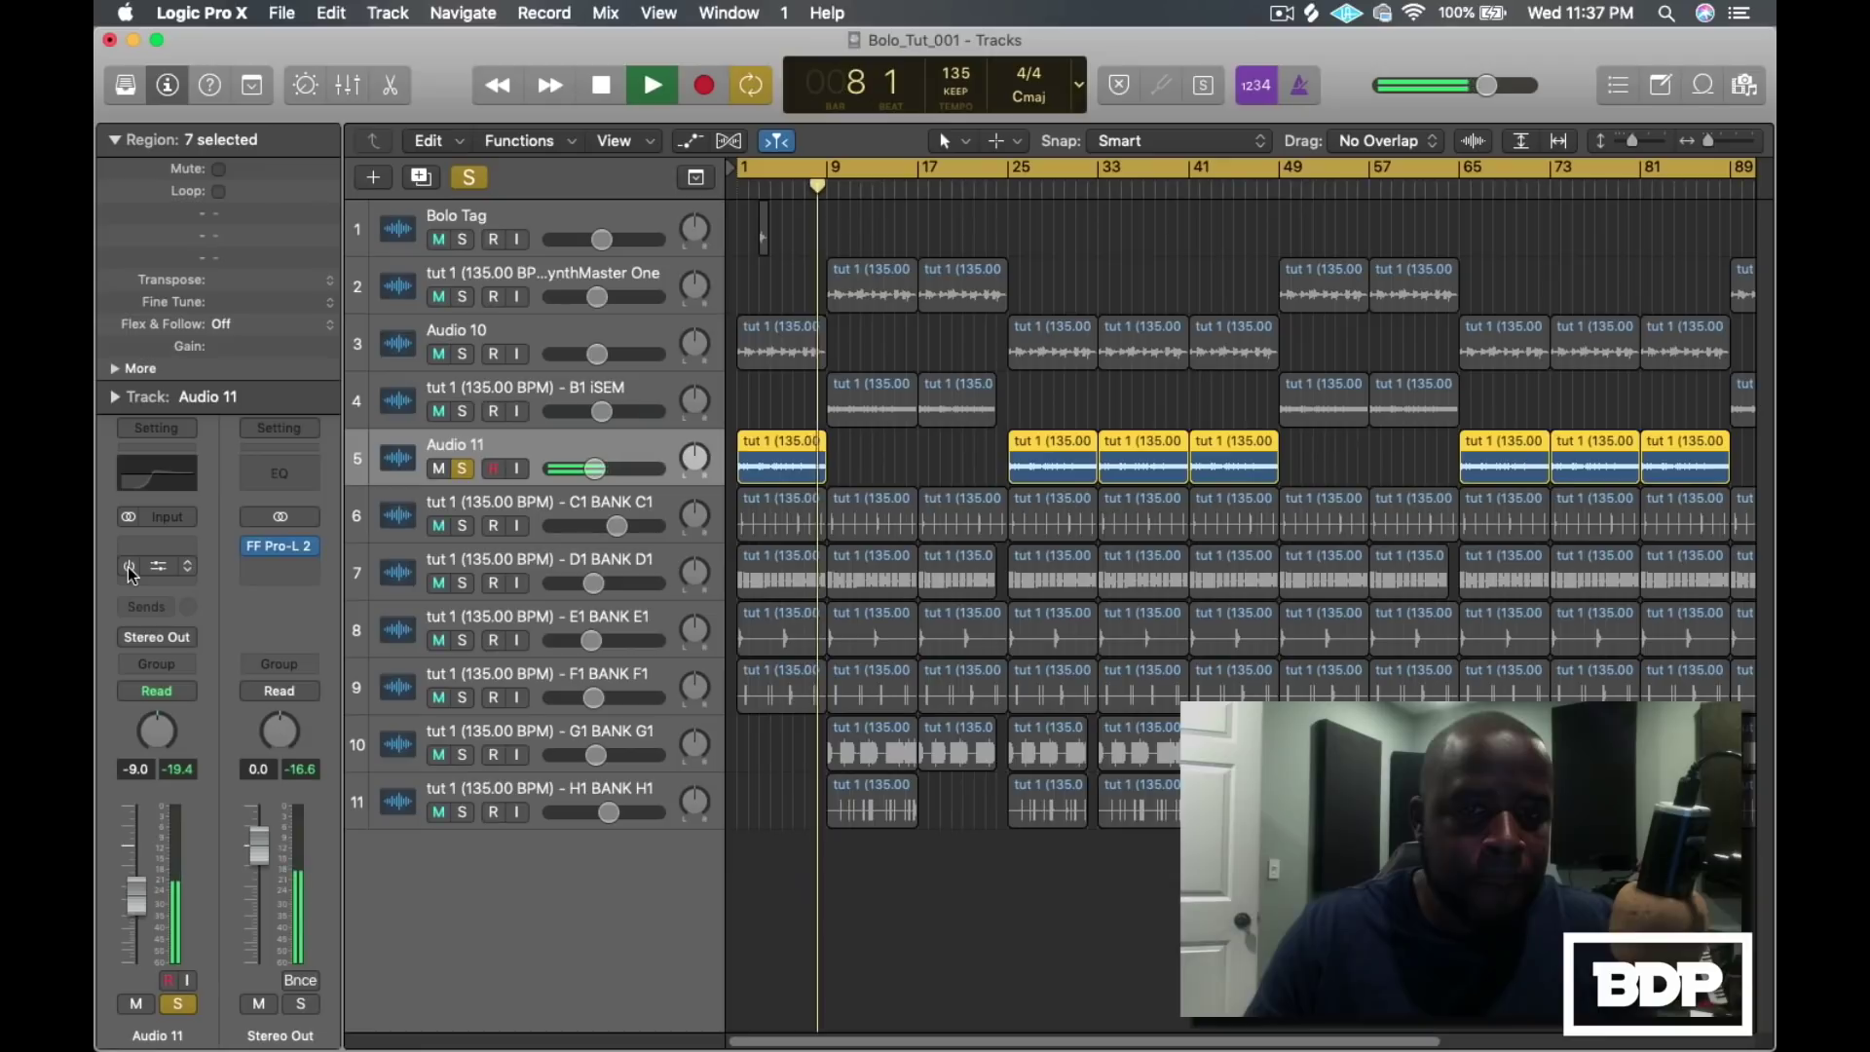
key("space")
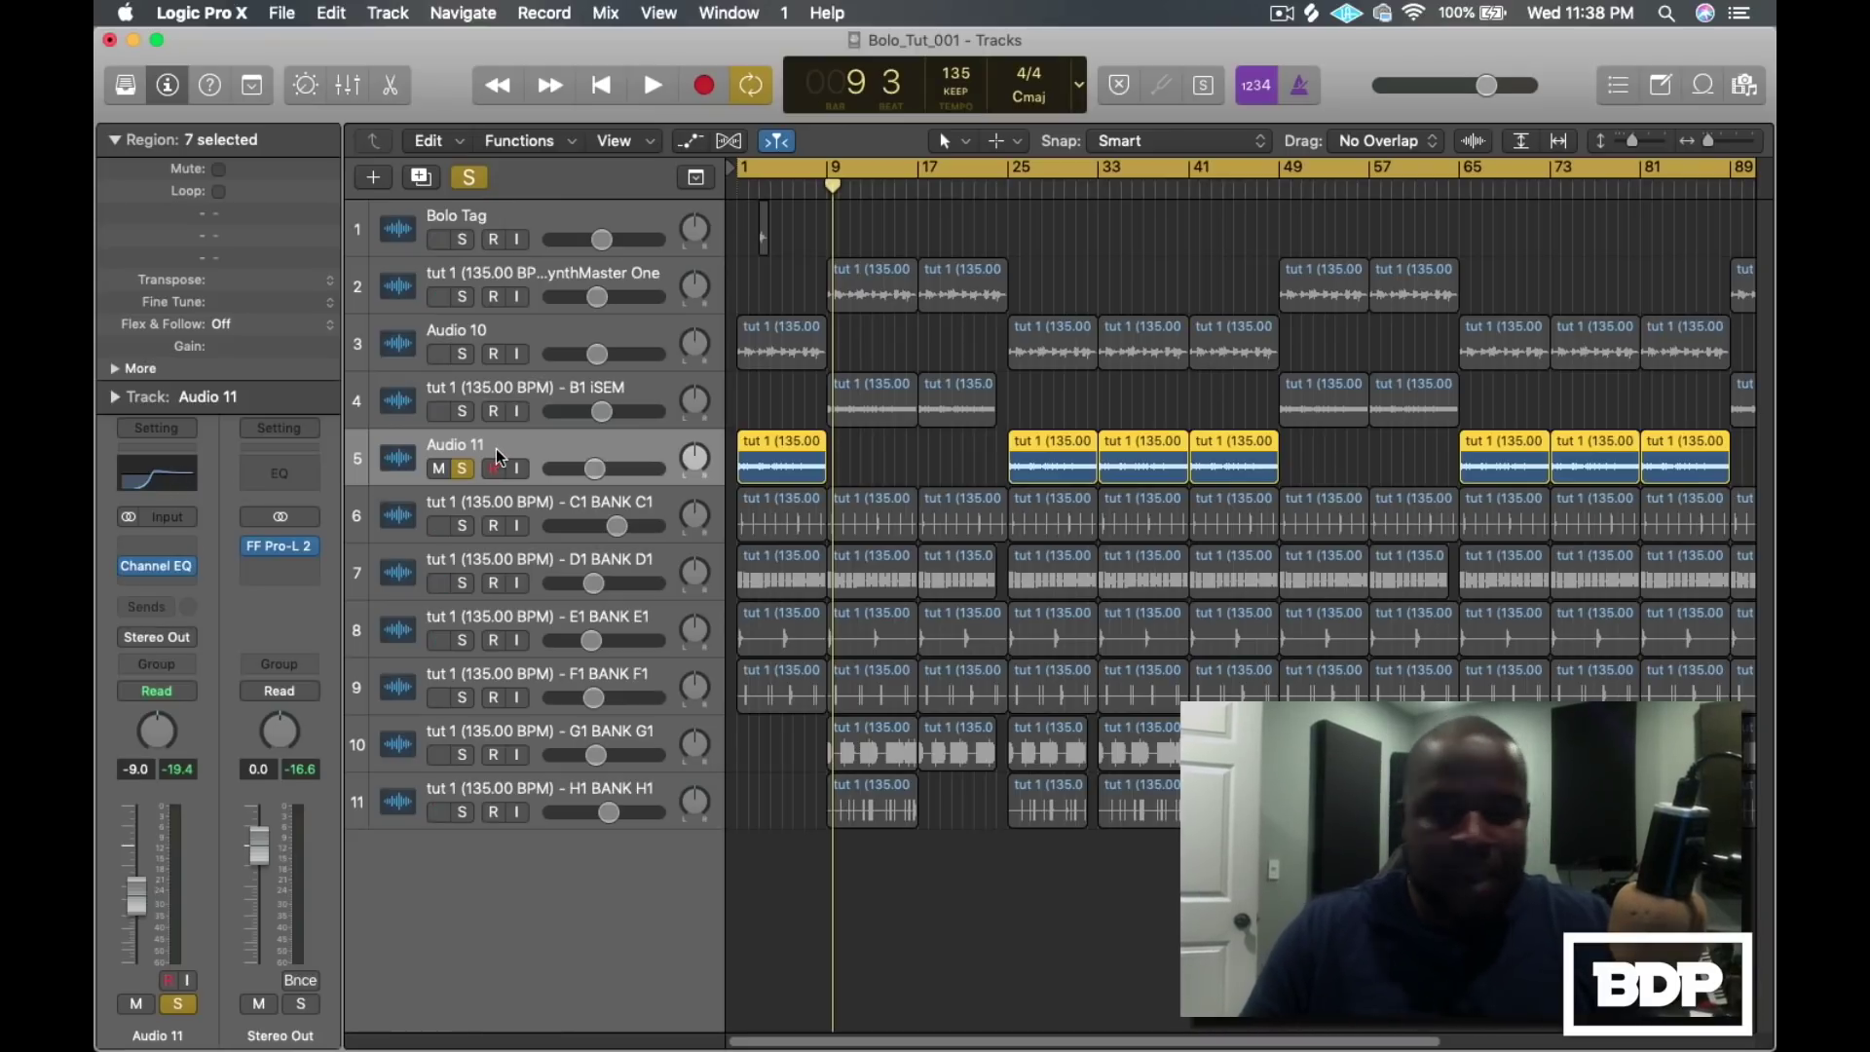
Clear the solo on Audio 11 and select the B1 iSEM track
key("s")
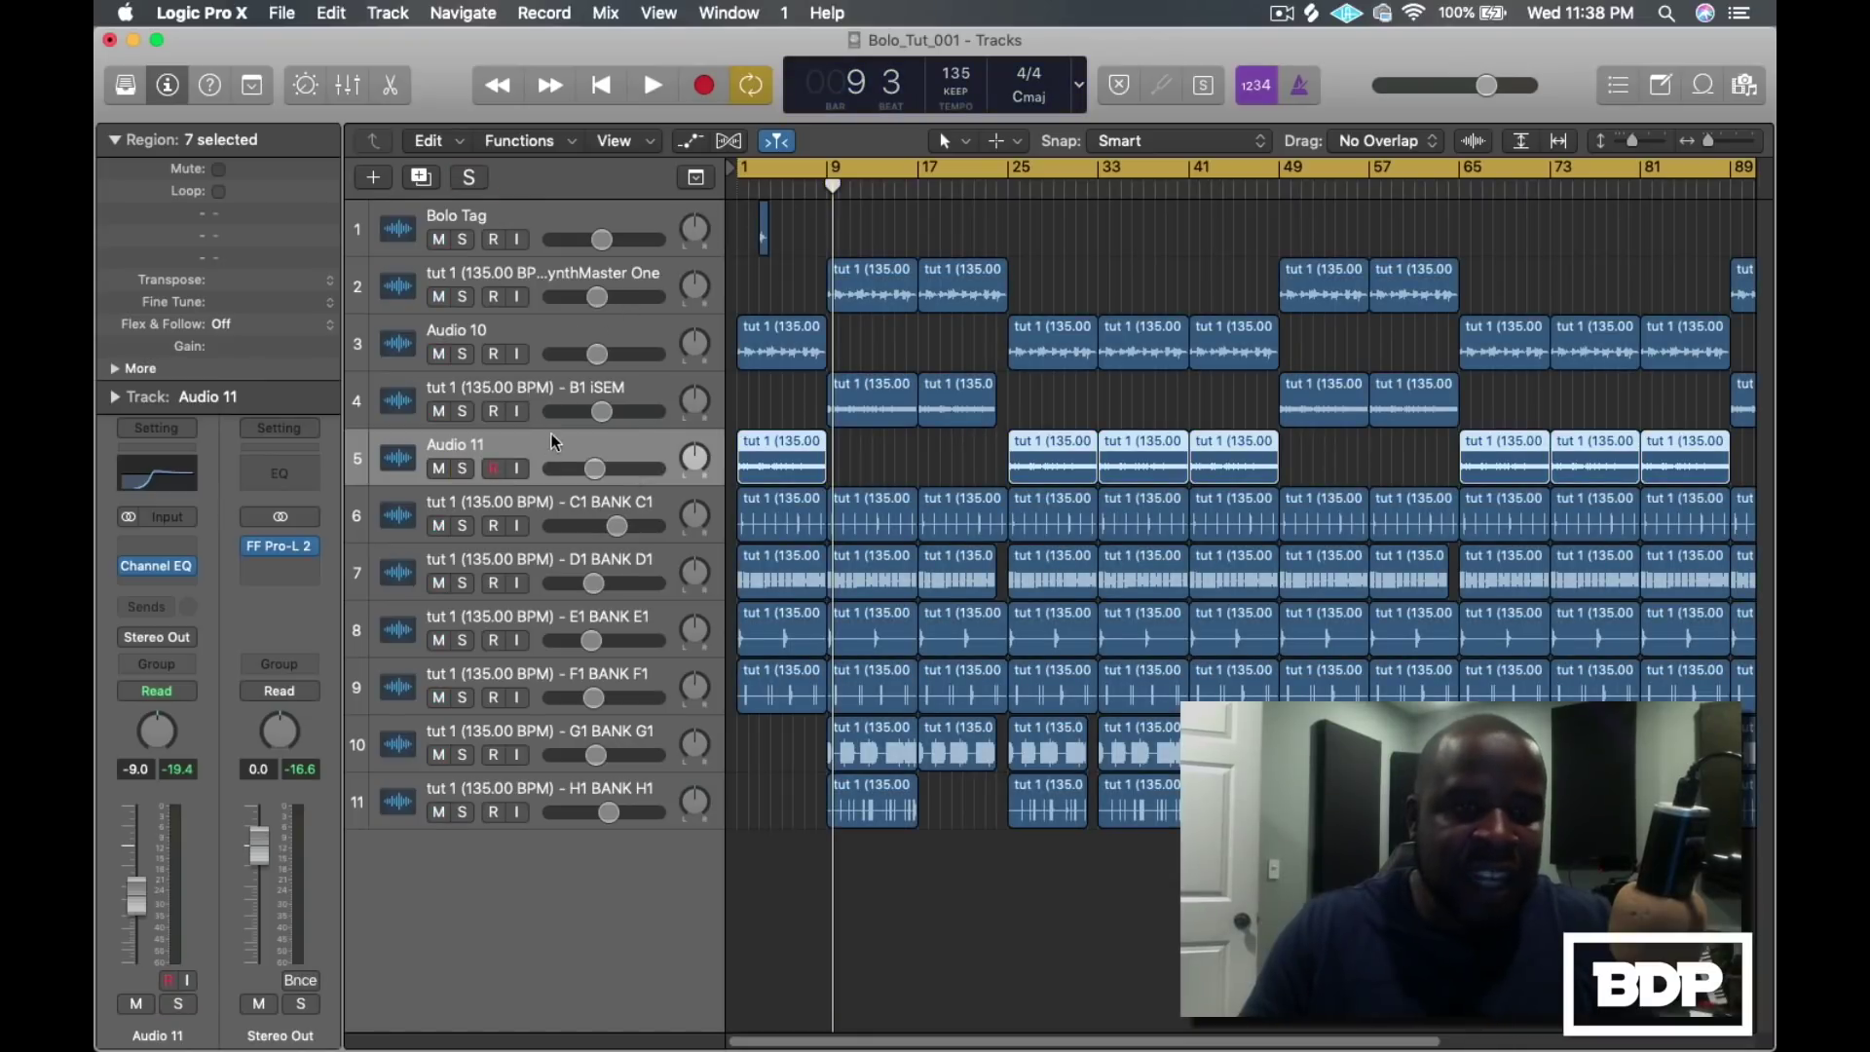
left_click(557, 389)
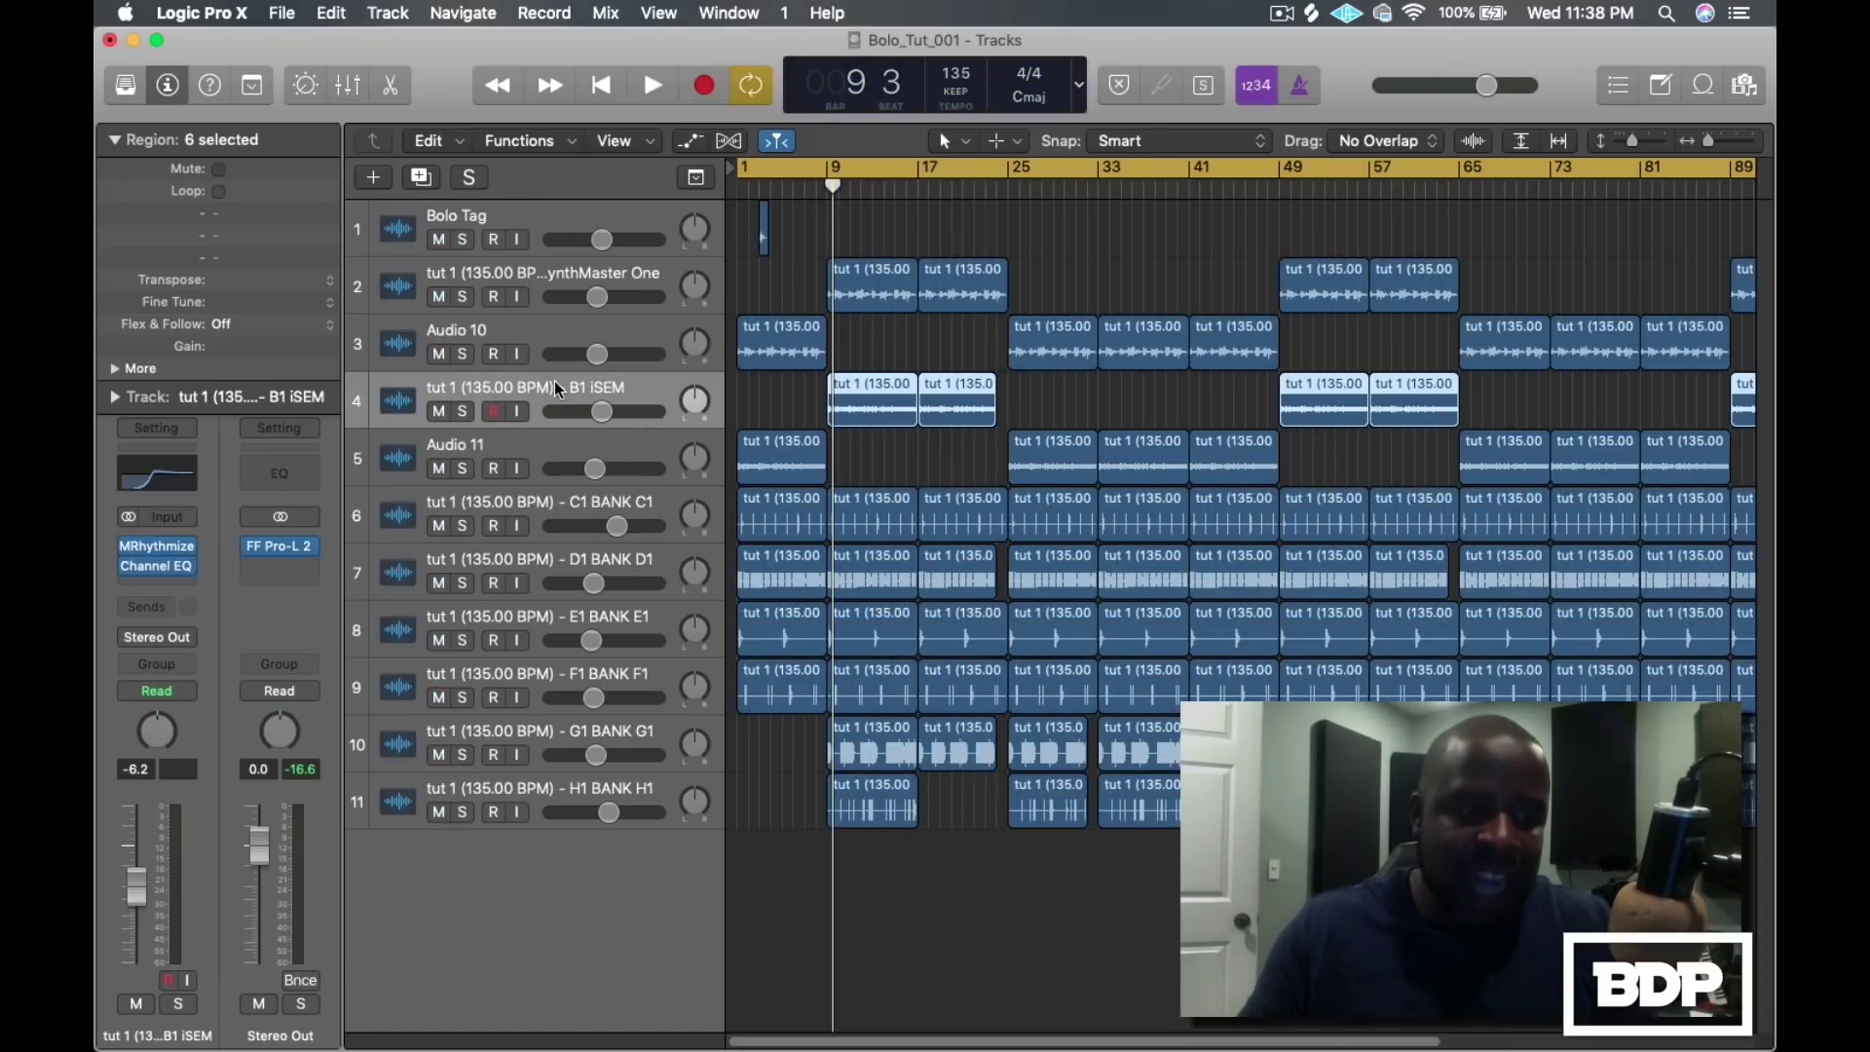
Move the cycle range's start to bar 9, audition the B1 iSEM track soloed, and clear its solo
left_click_drag(740, 169, 831, 168)
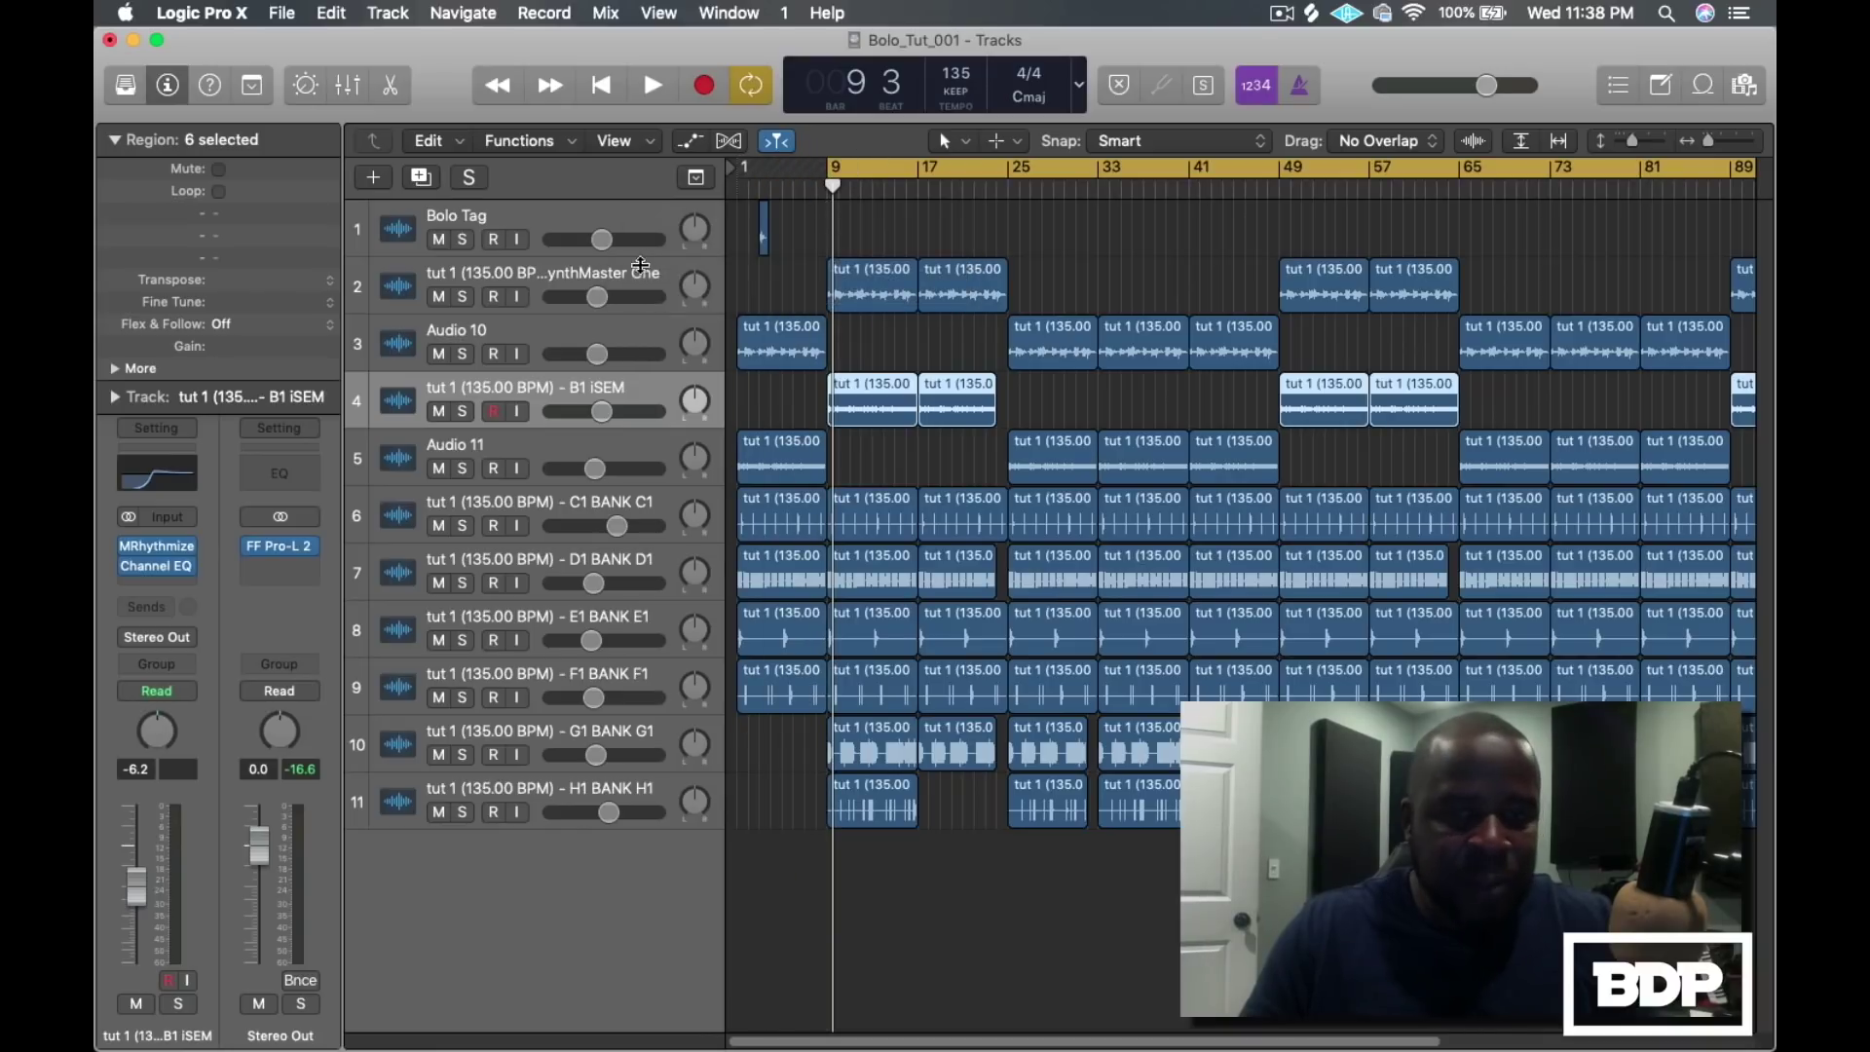
left_click(461, 412)
key("space")
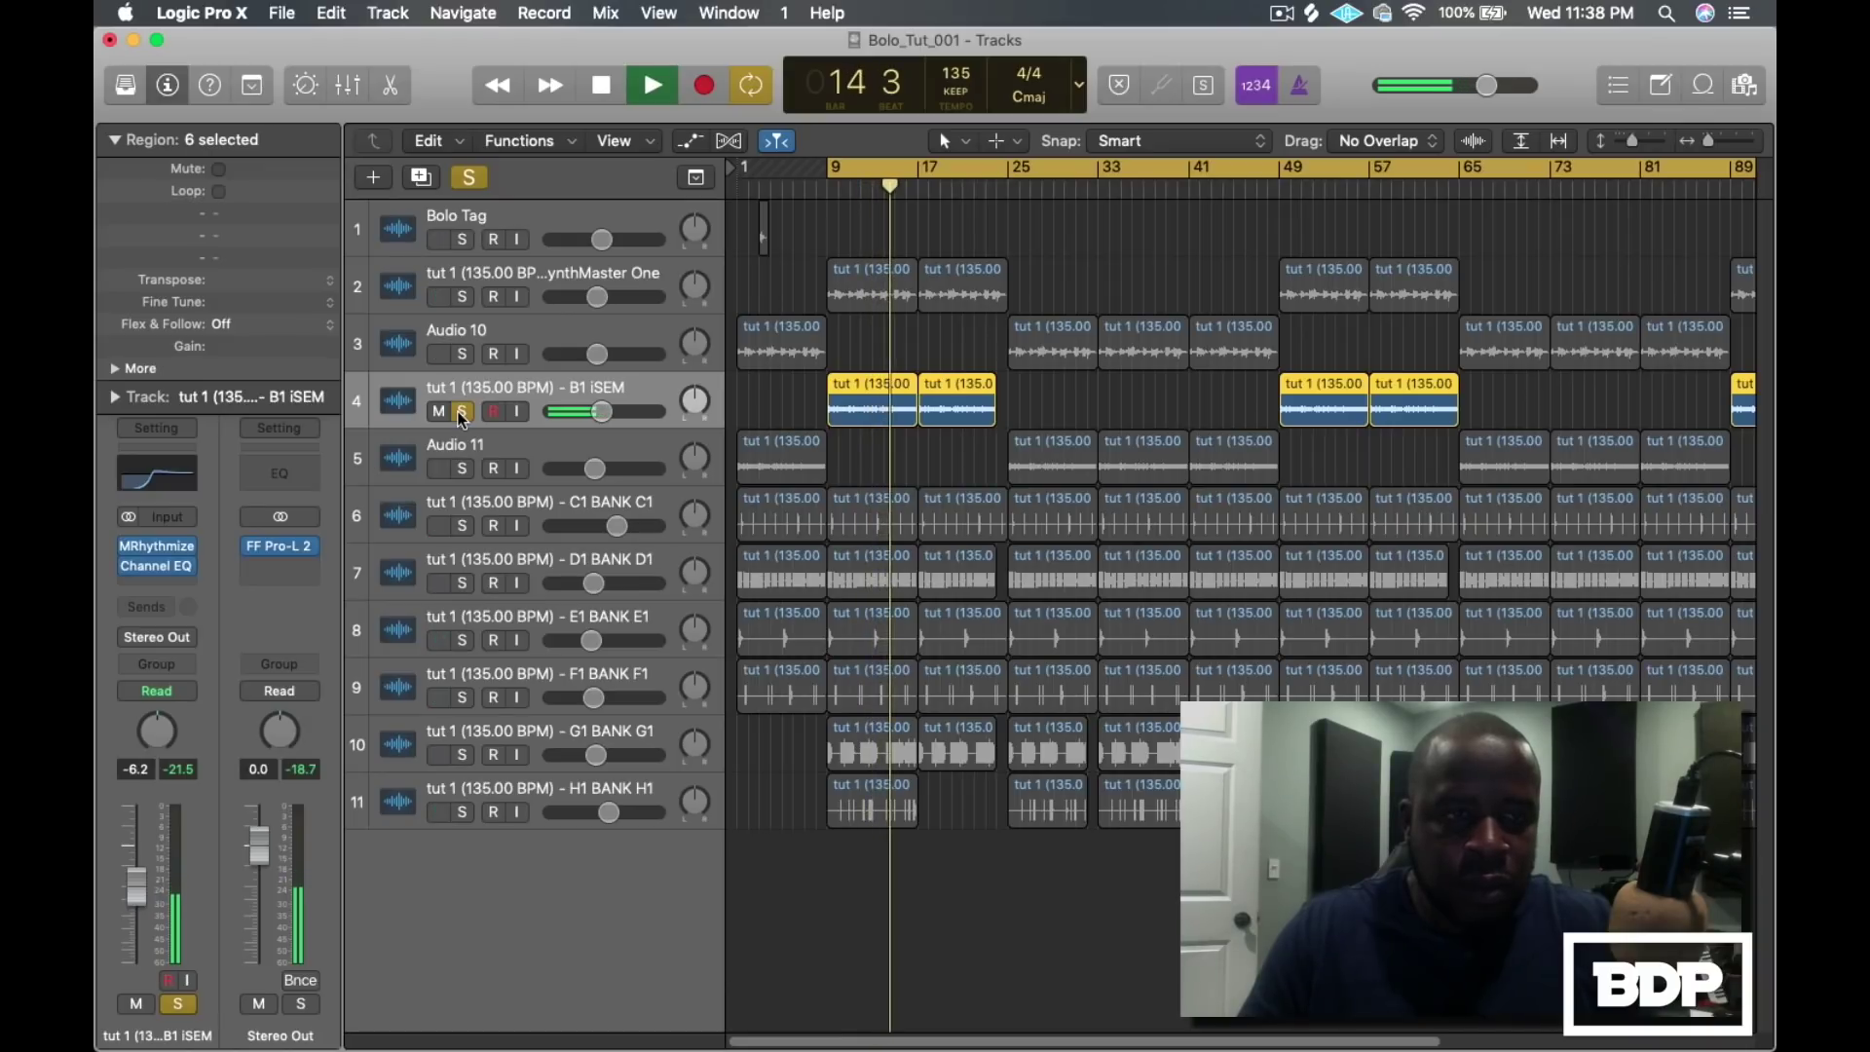
key("space")
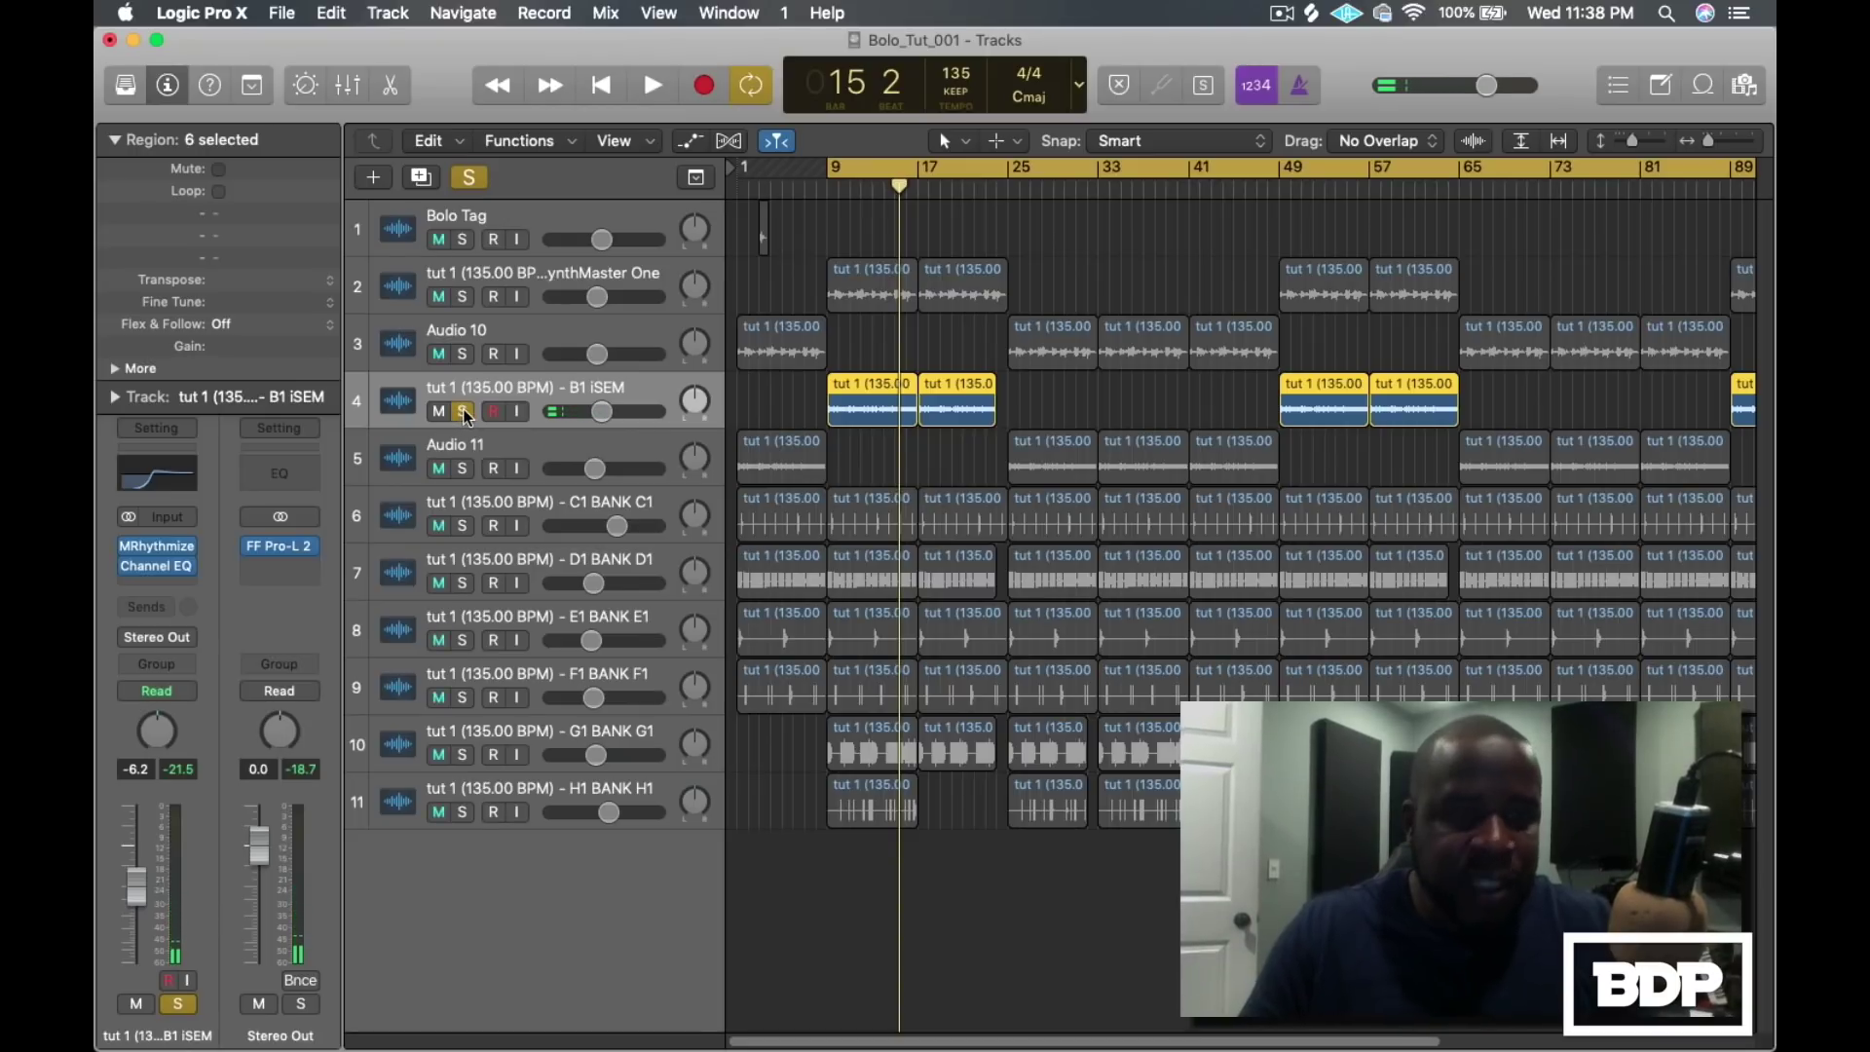
left_click(463, 411)
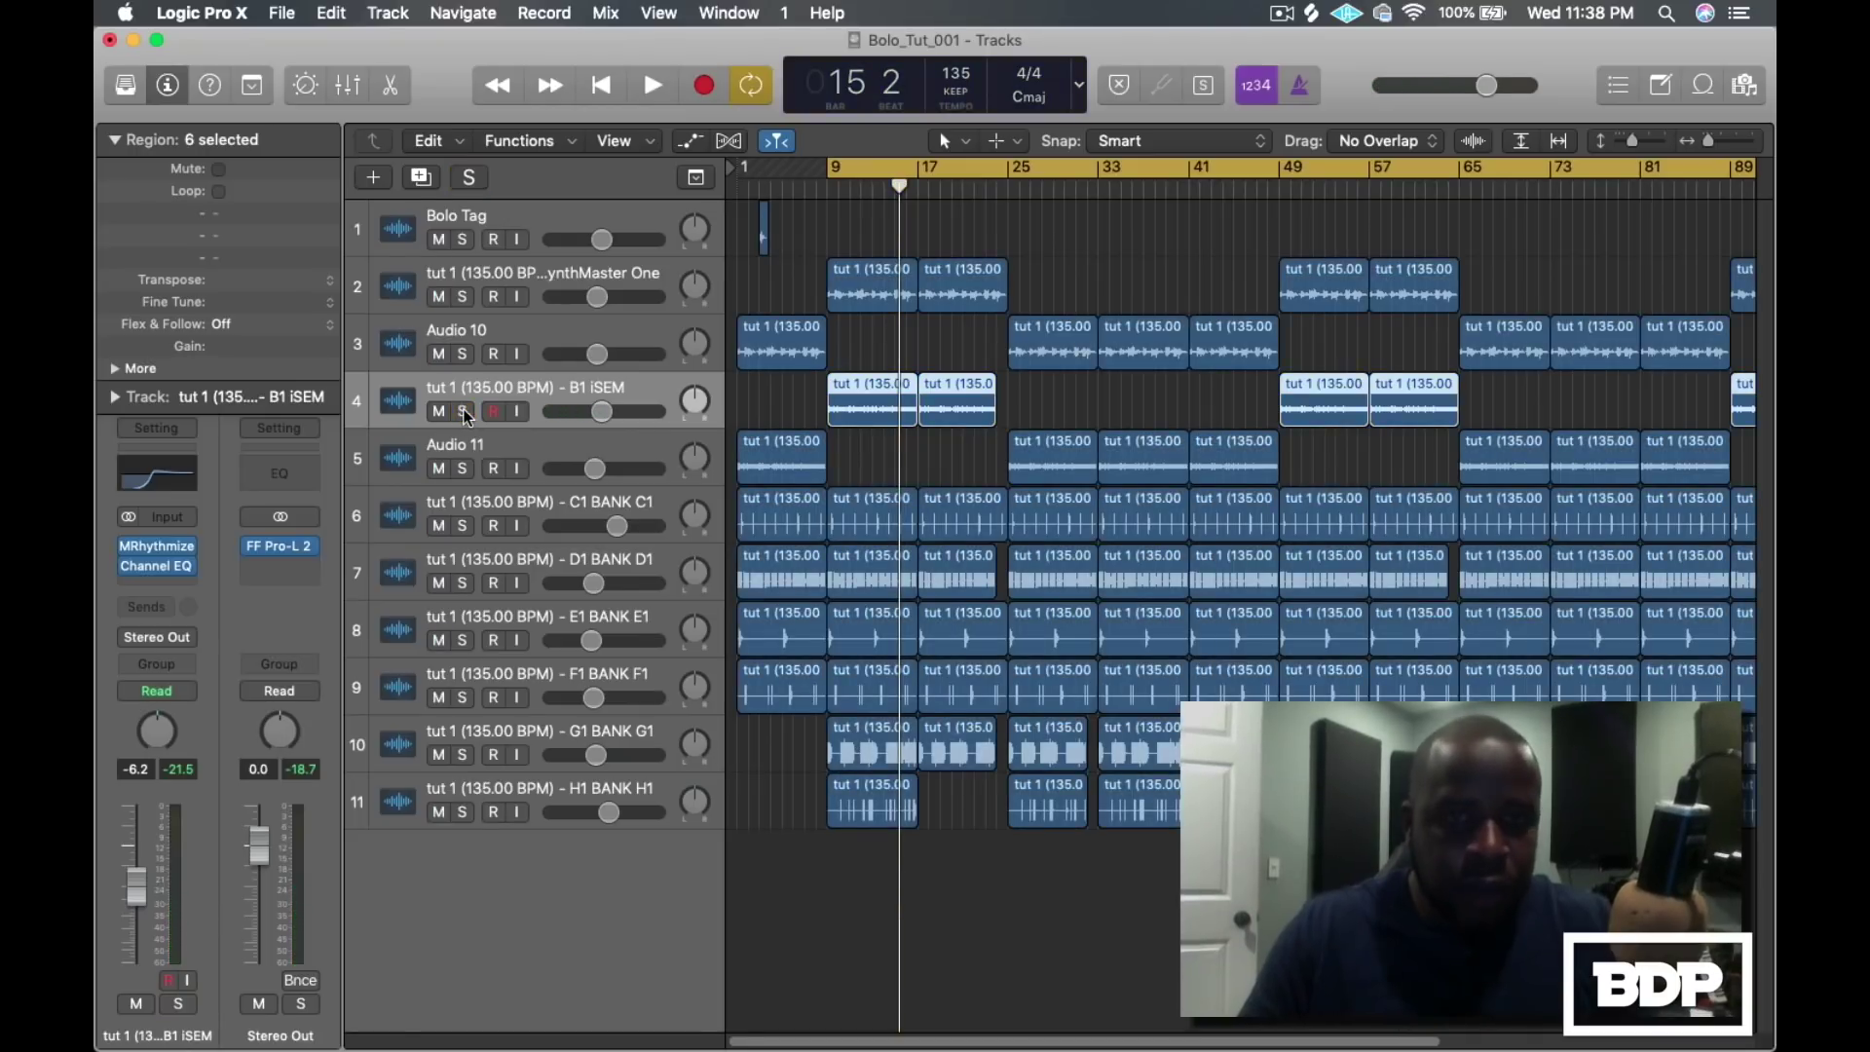
Select the C1 BANK C1 track and check its channel in the mixer, closing the mixer when done
left_click(550, 507)
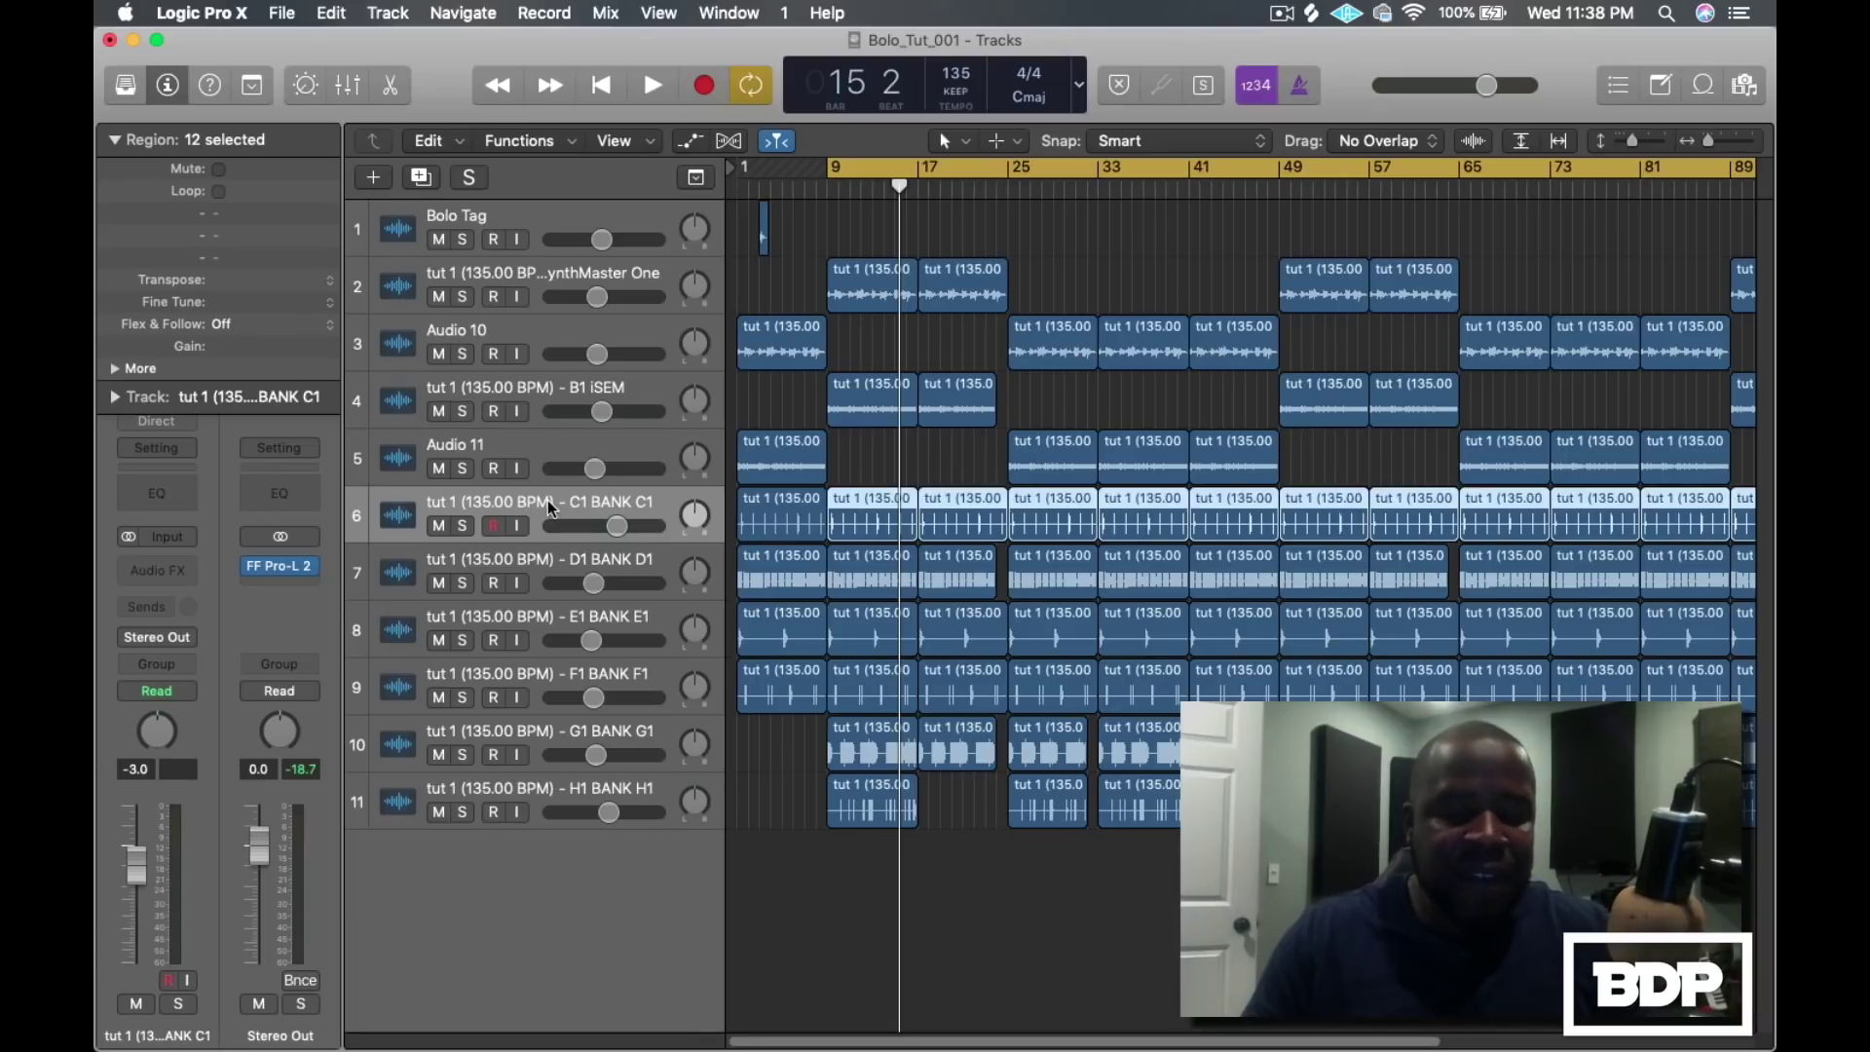
key("x")
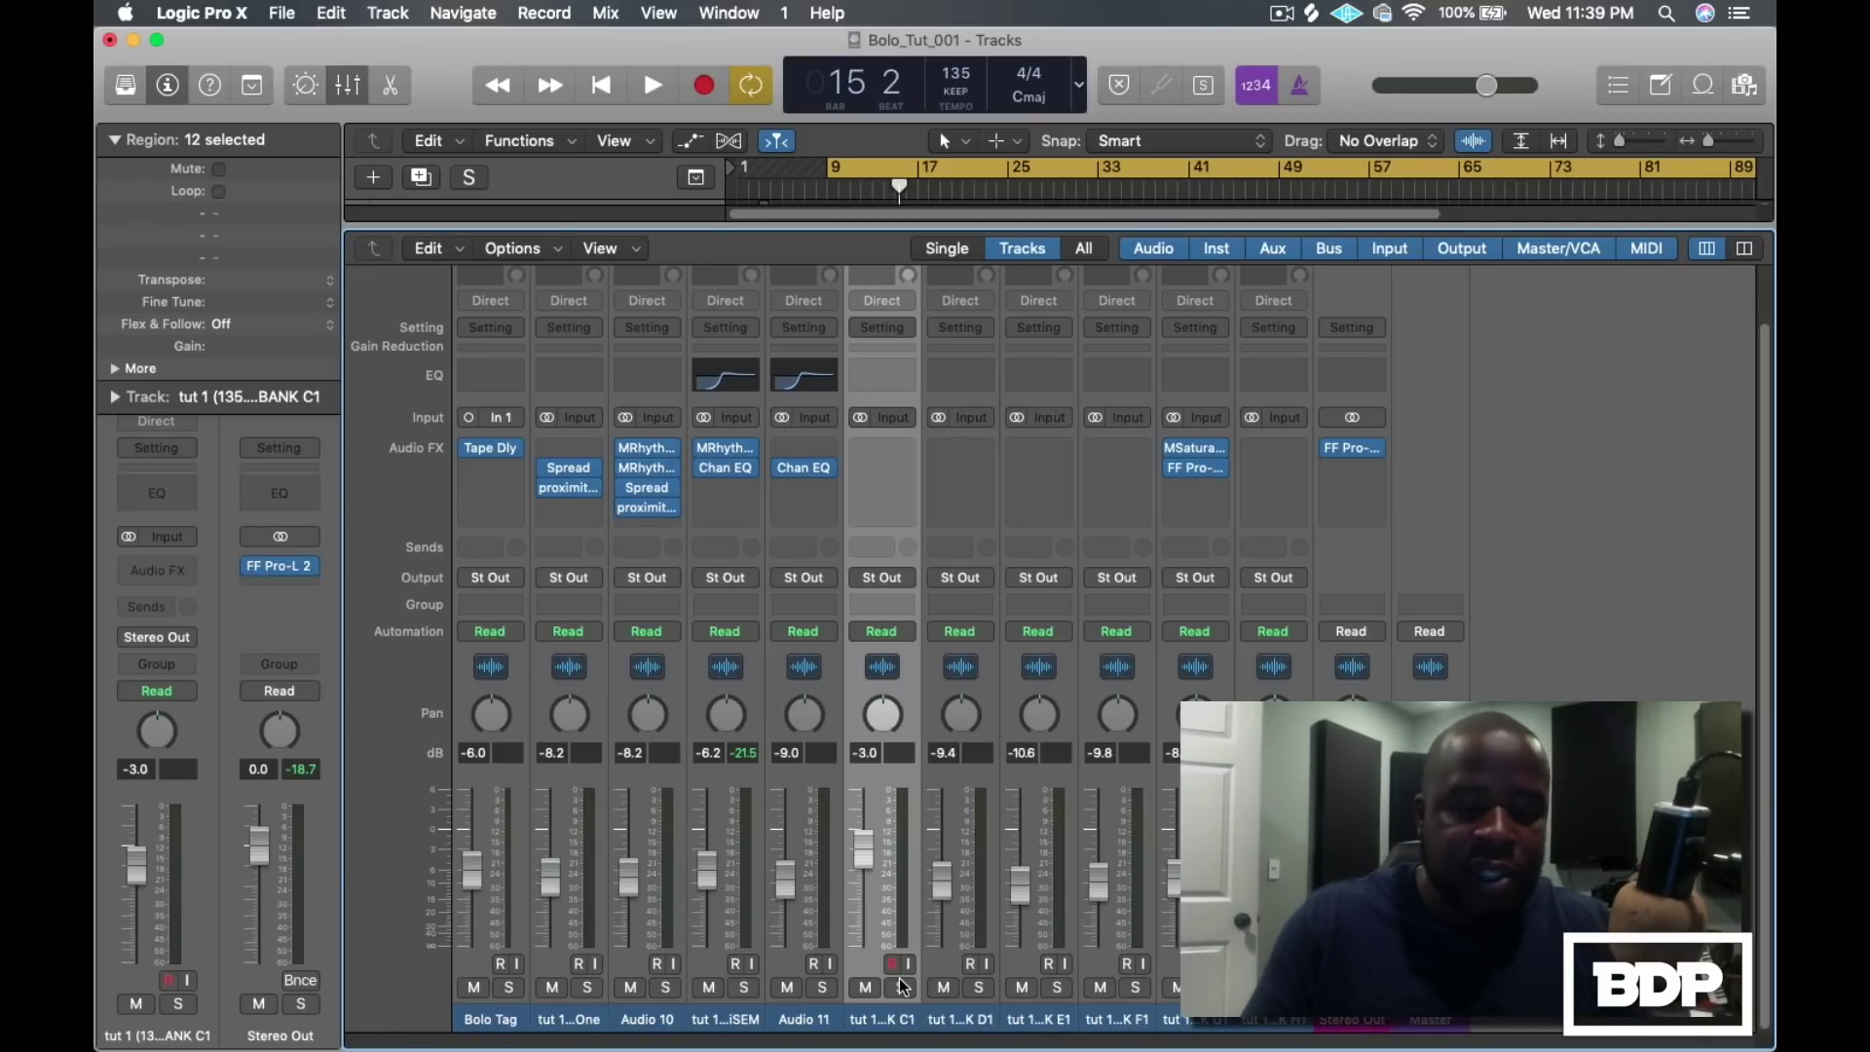
key("x")
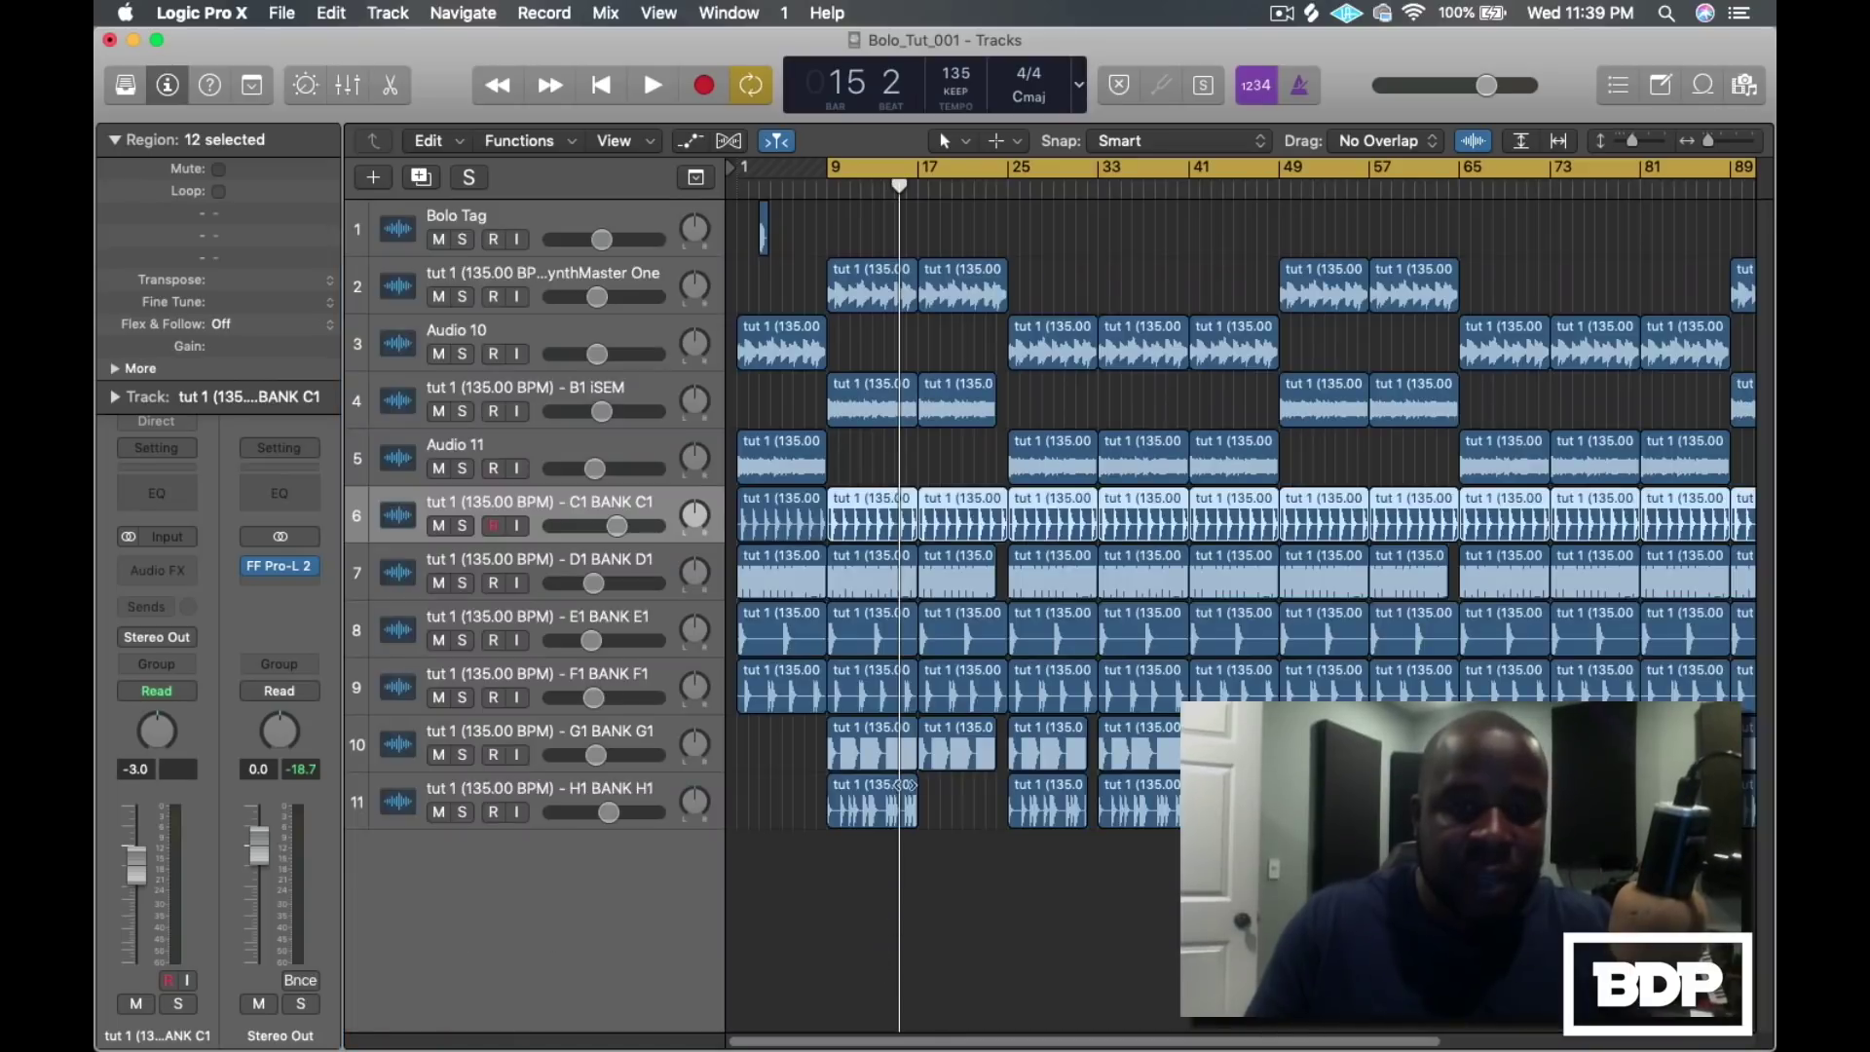
Solo the C1 BANK C1 track, play it on its own, and clear its solo
left_click(463, 526)
key("space")
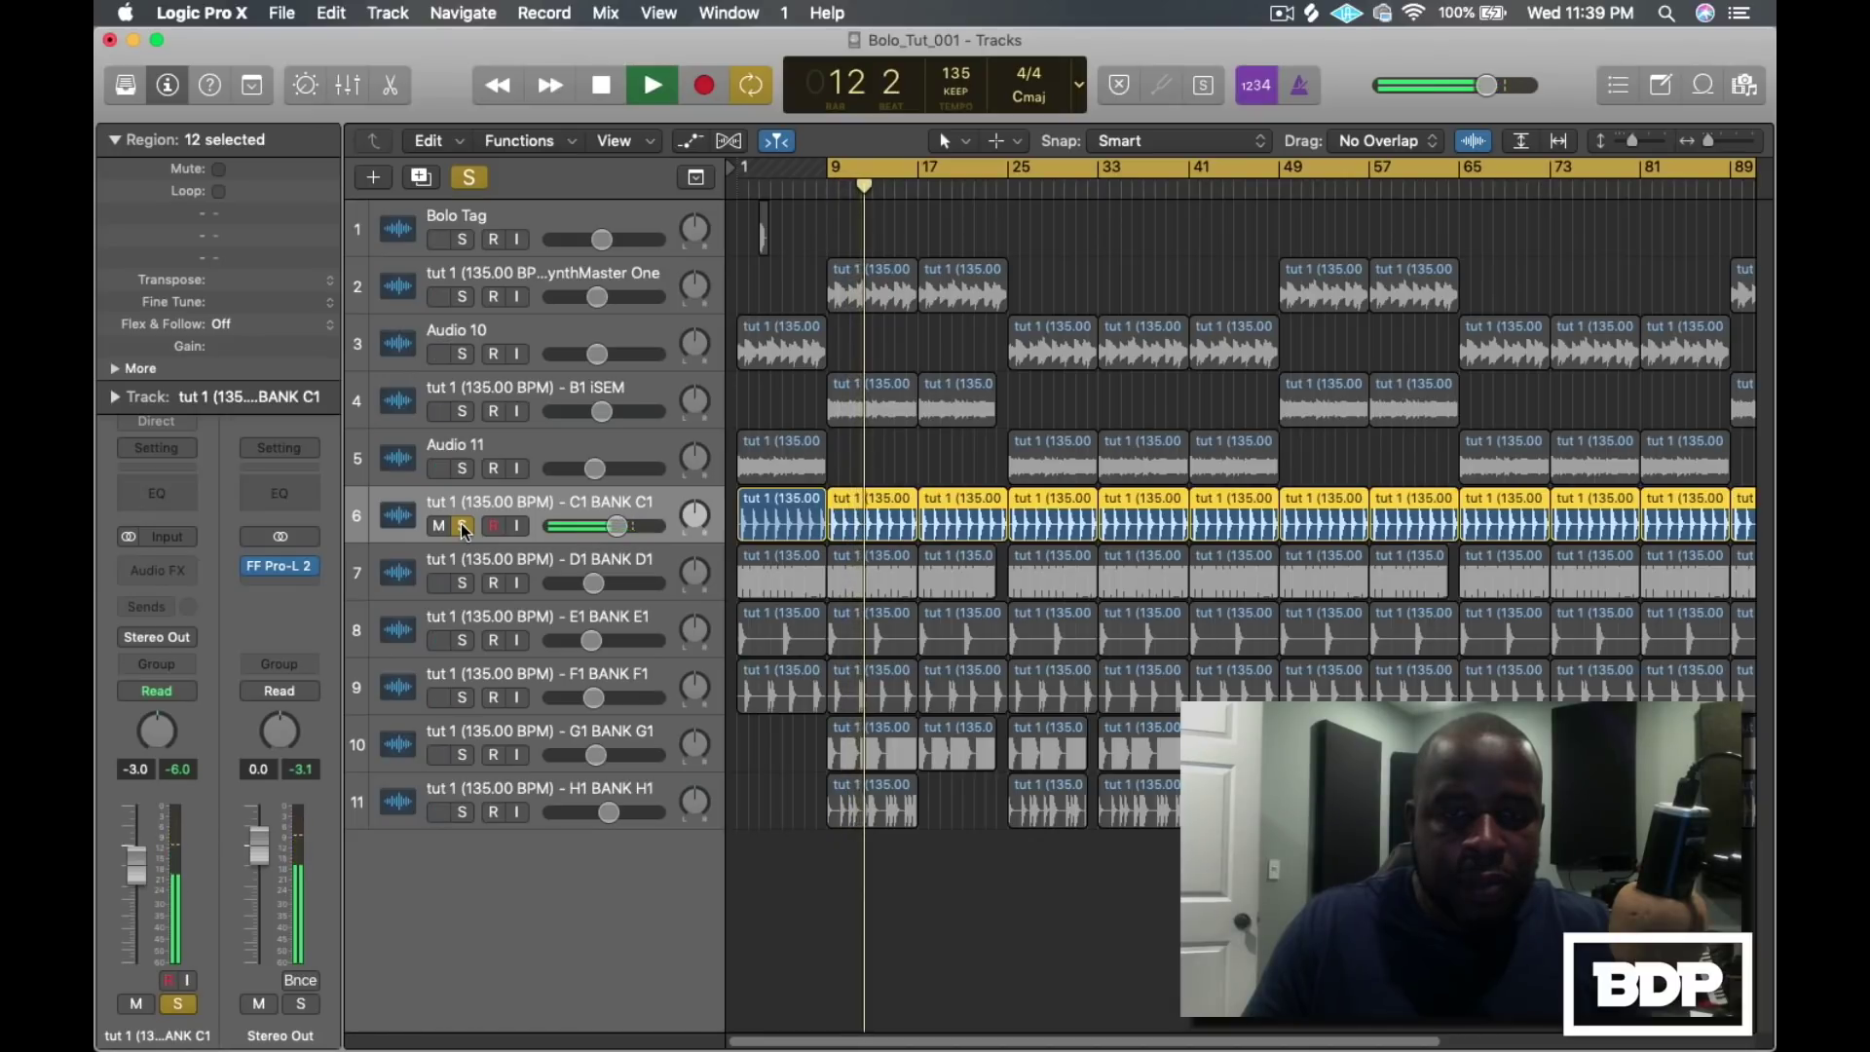
key("space")
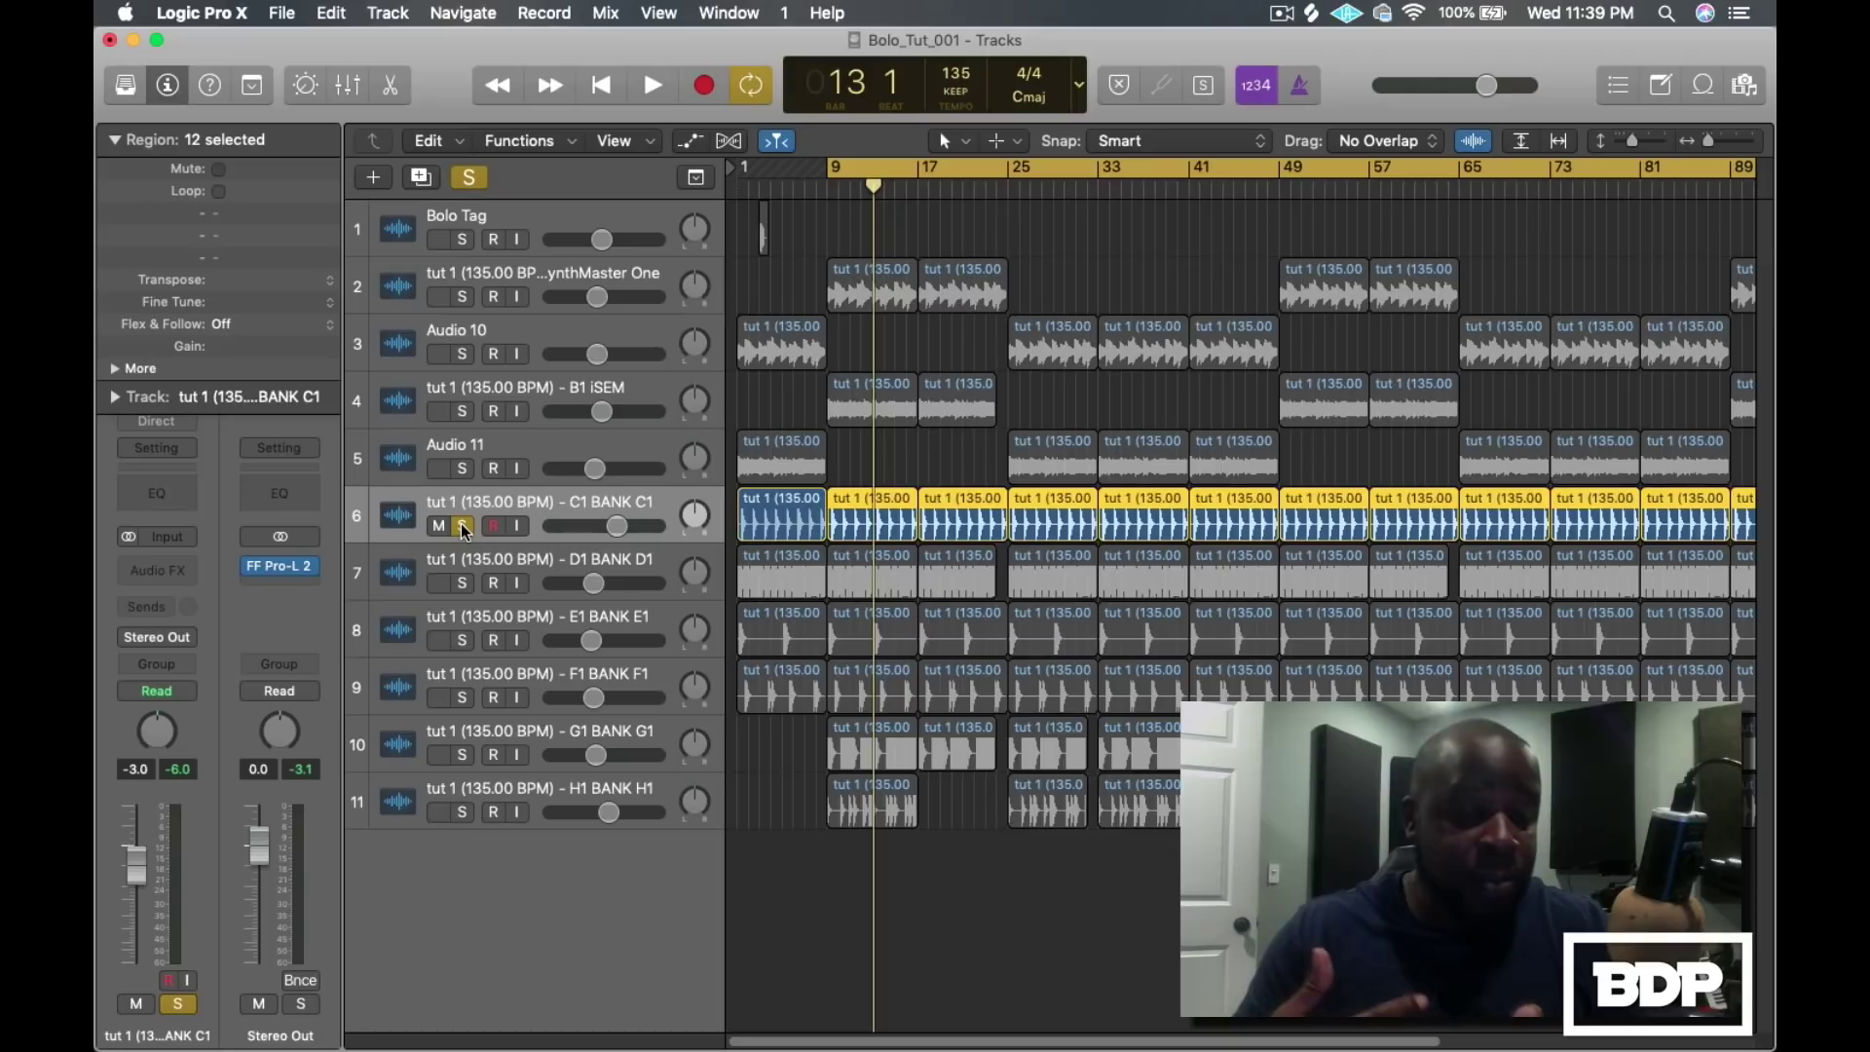
left_click(464, 526)
Solo the D1 BANK D1 track, audition it on its own, and clear its solo
left_click(464, 583)
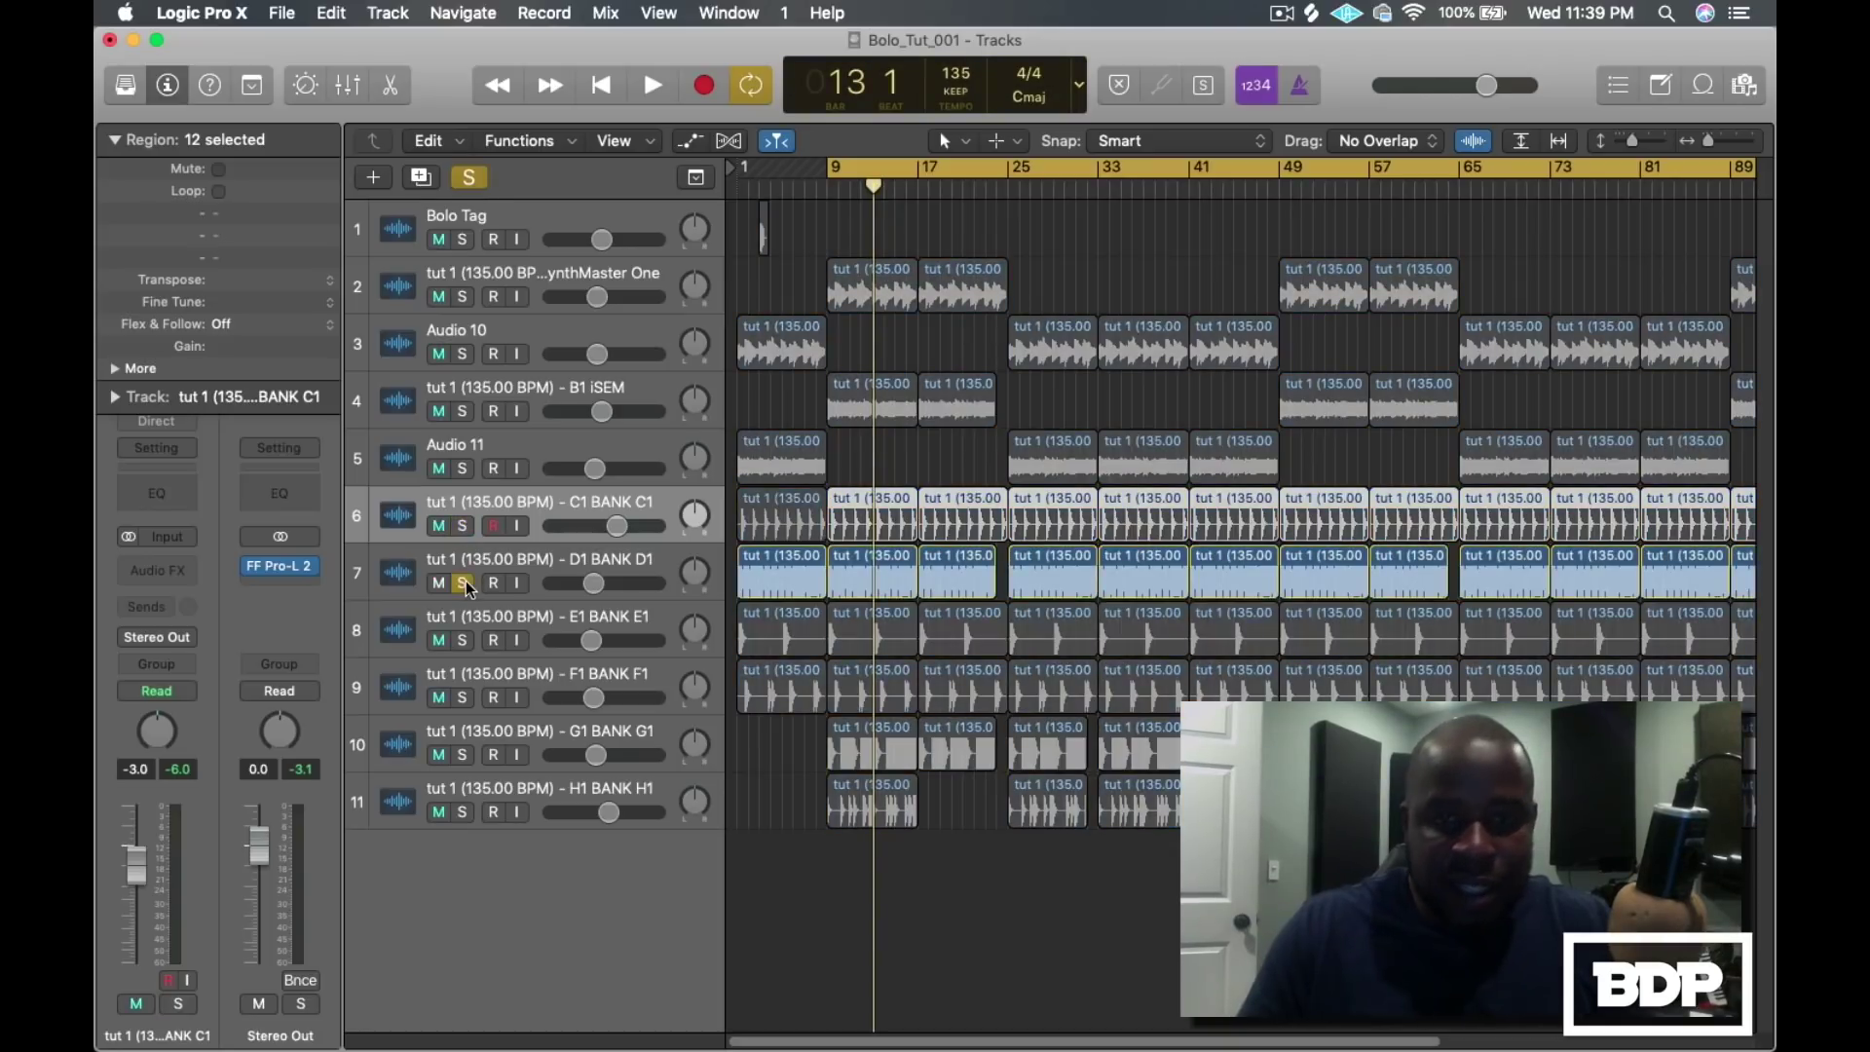
key("space")
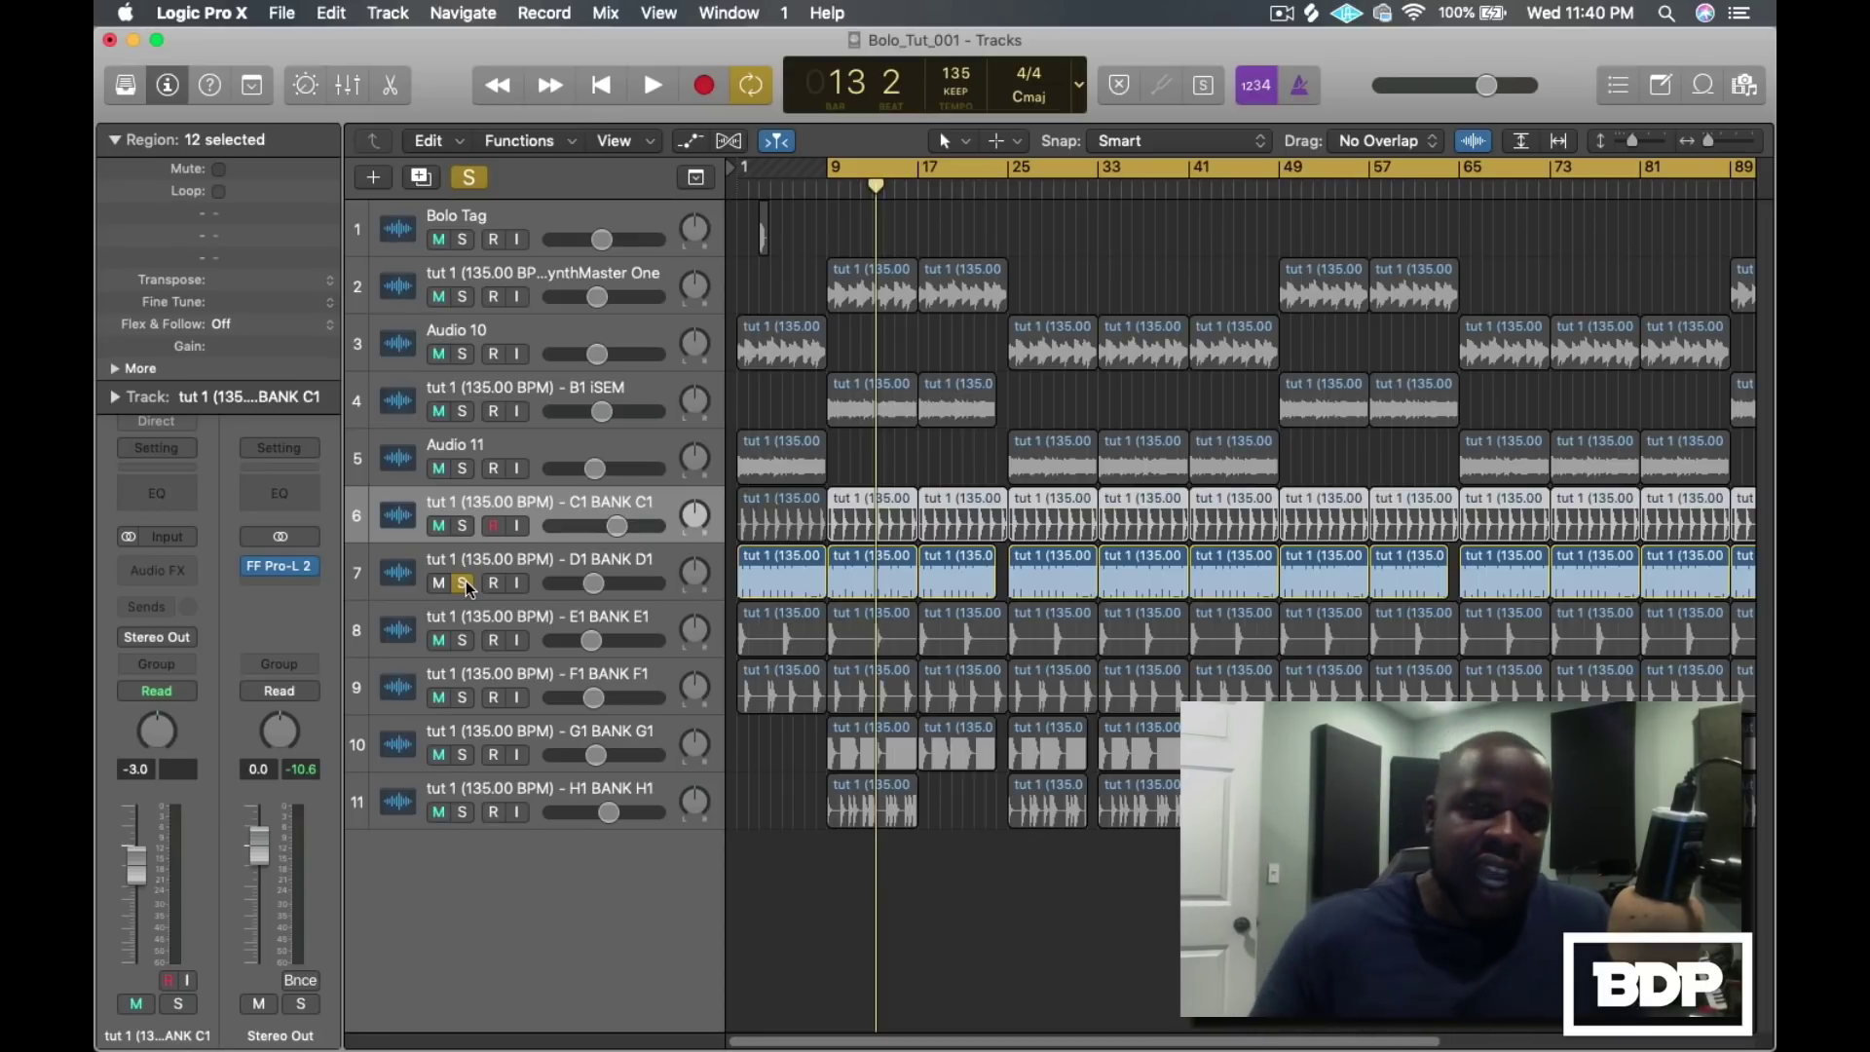
left_click(463, 583)
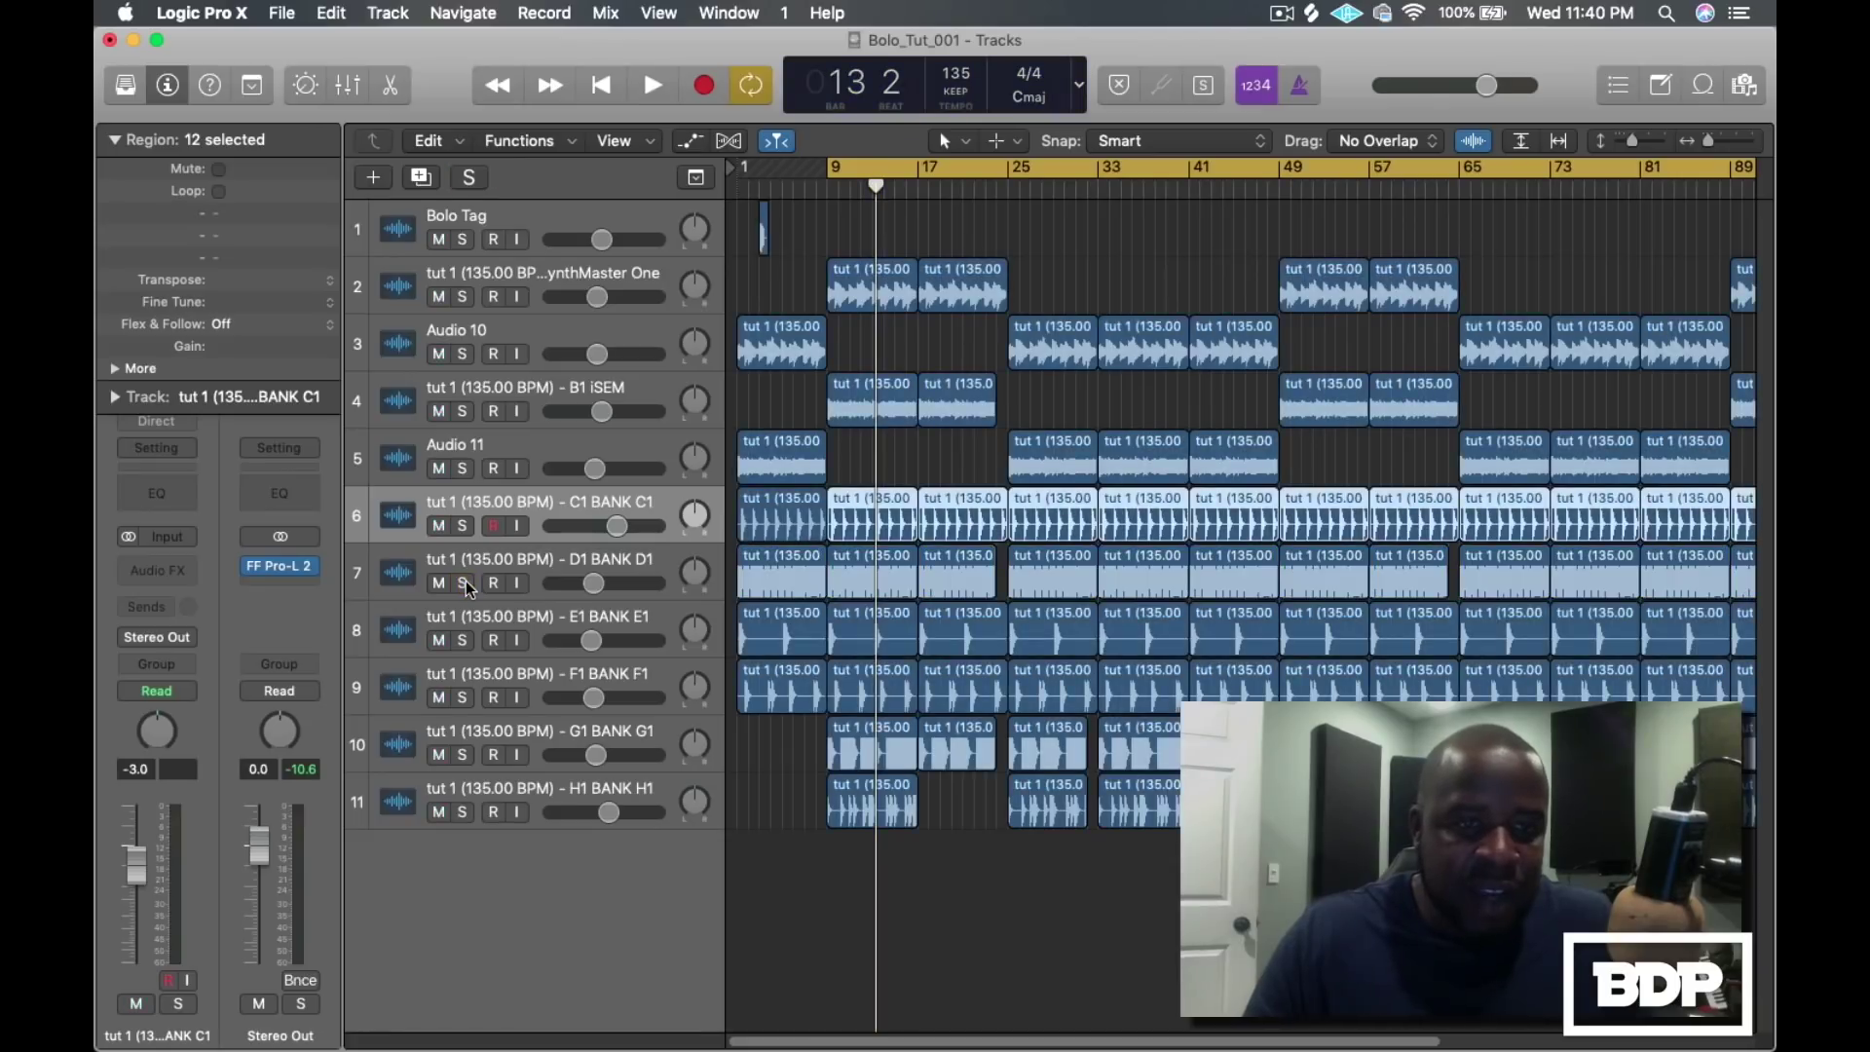
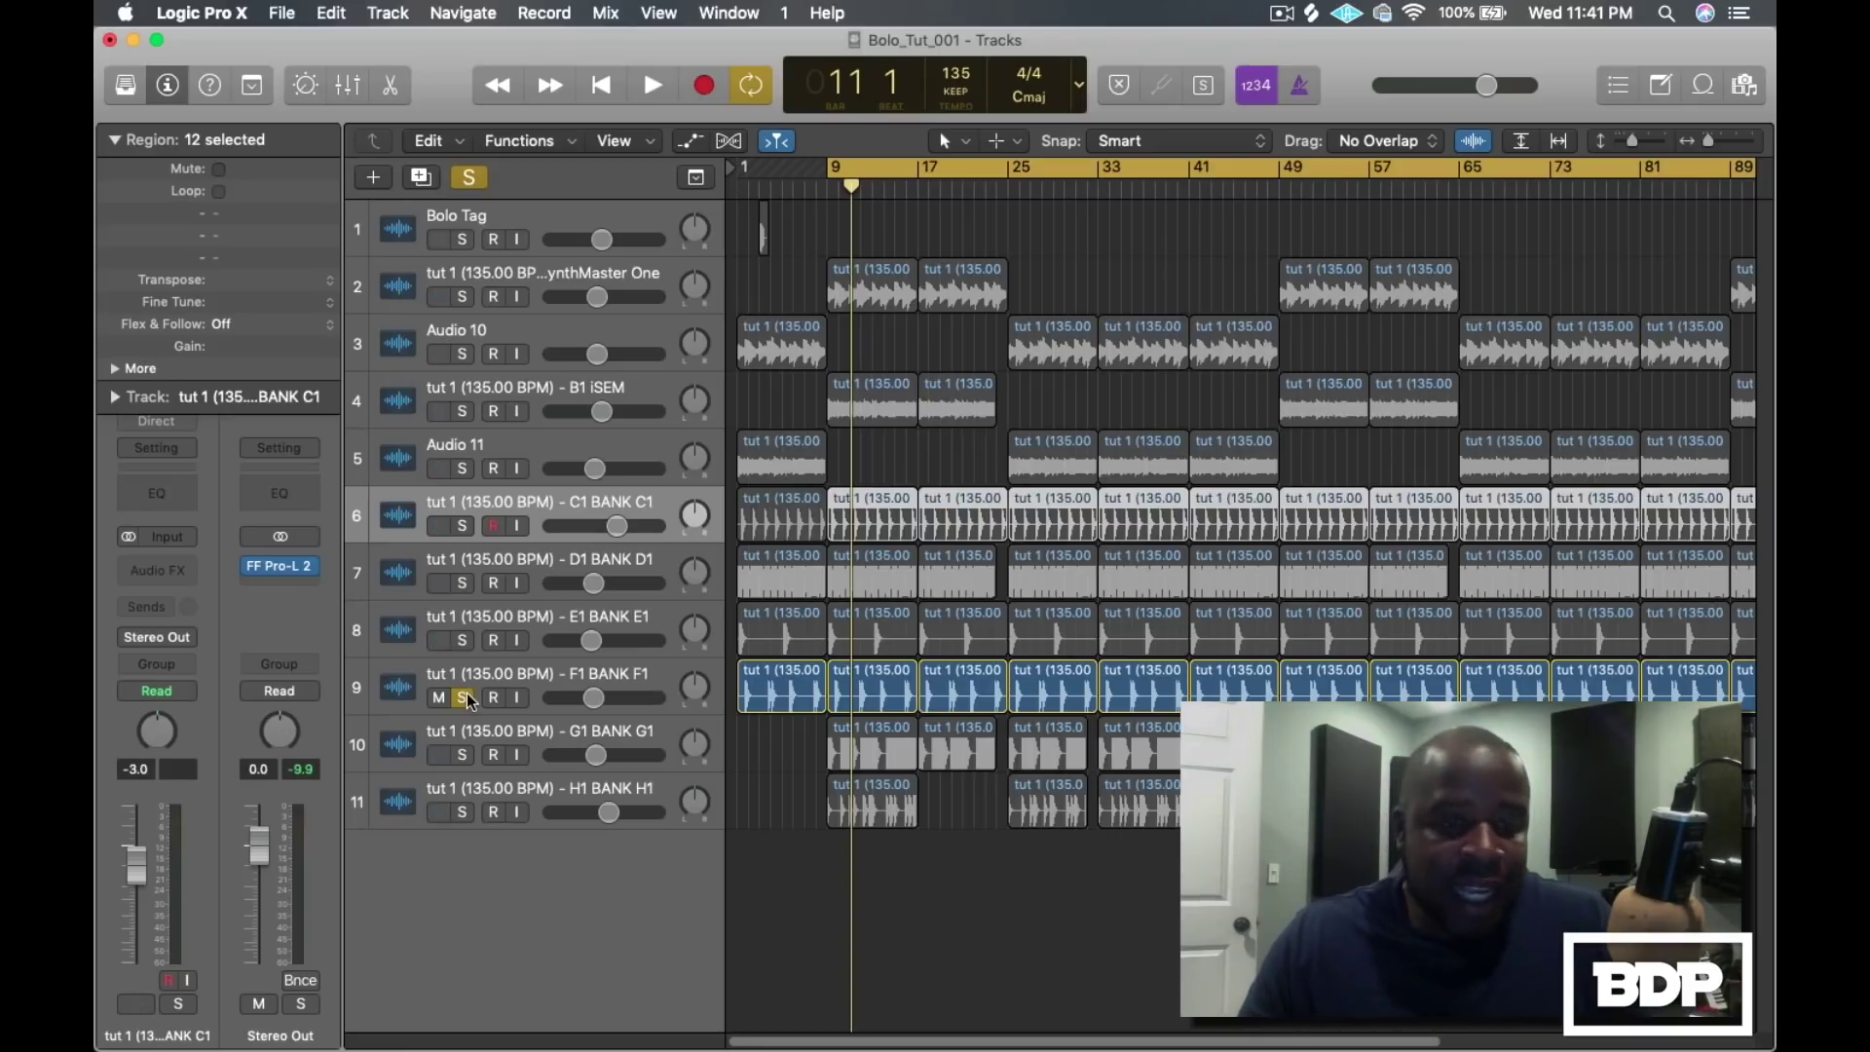
Switch the solo from F1 BANK F1 to G1 BANK G1 and play it with MSaturator and FF Pro-Q 2 bypassed
left_click(465, 698)
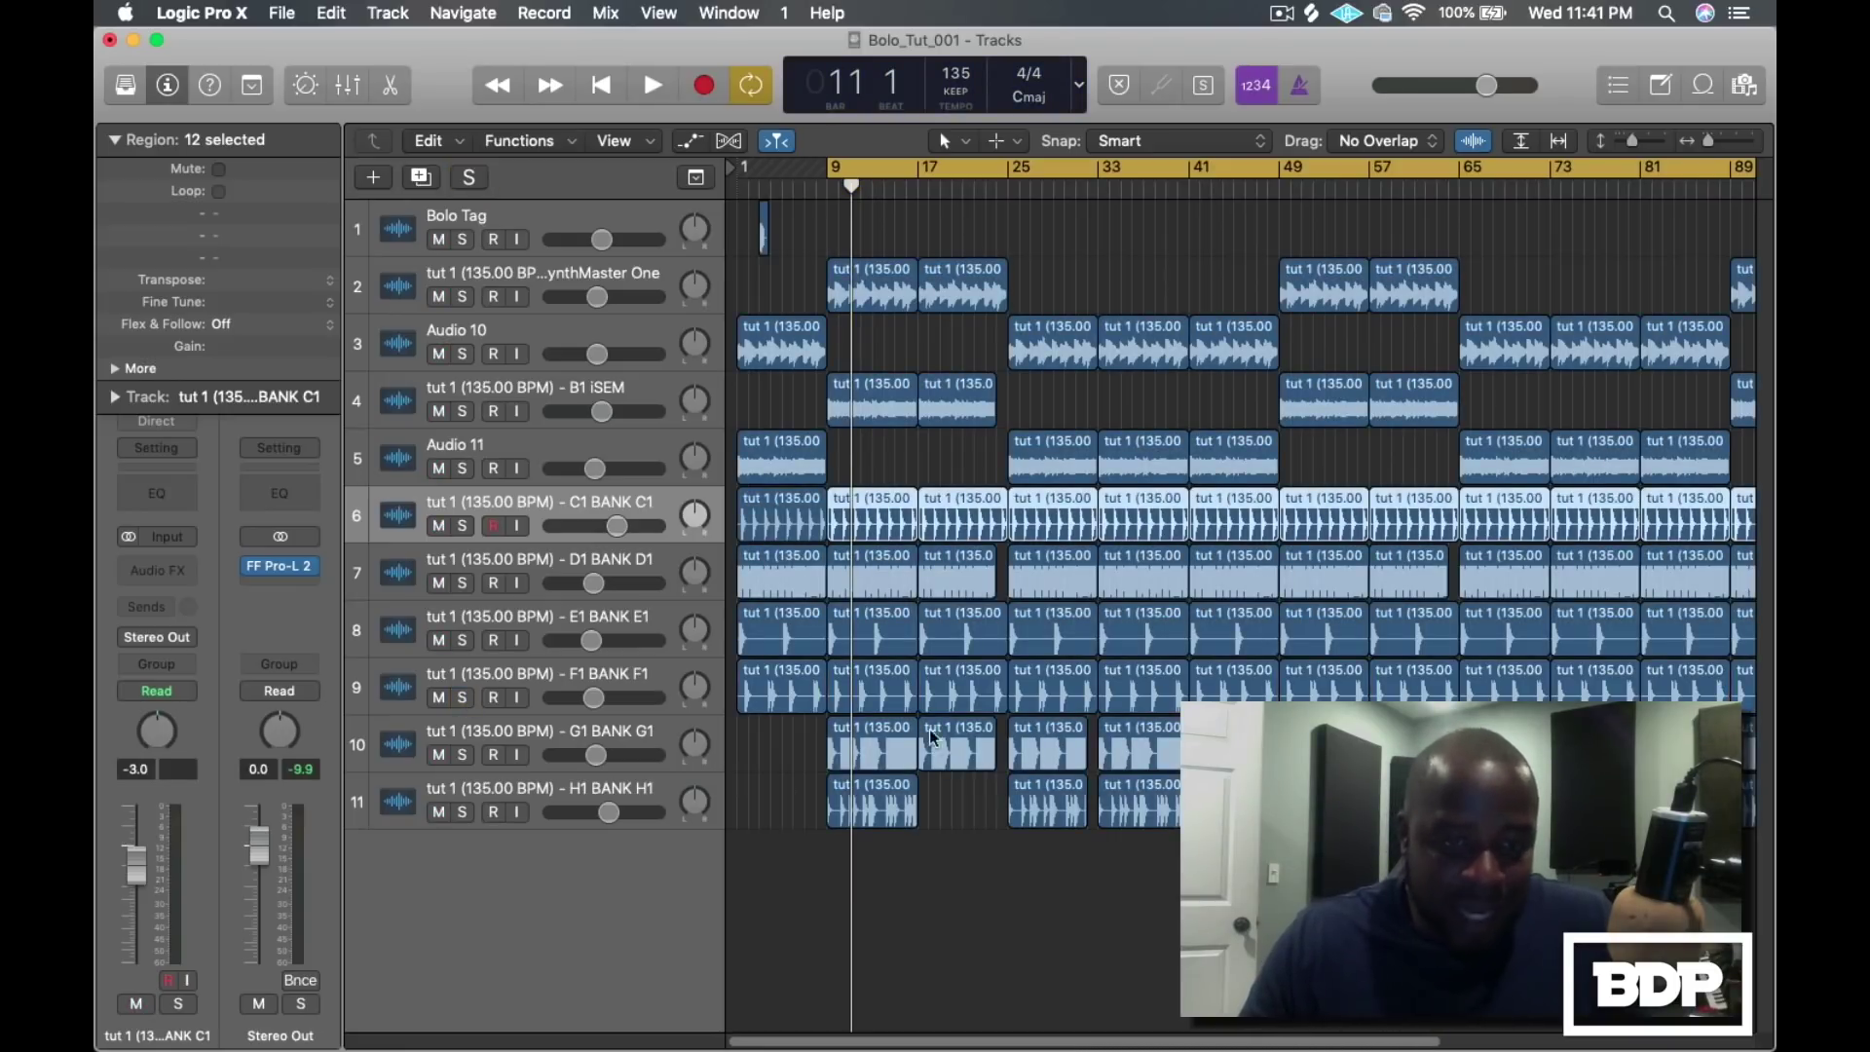
left_click(464, 755)
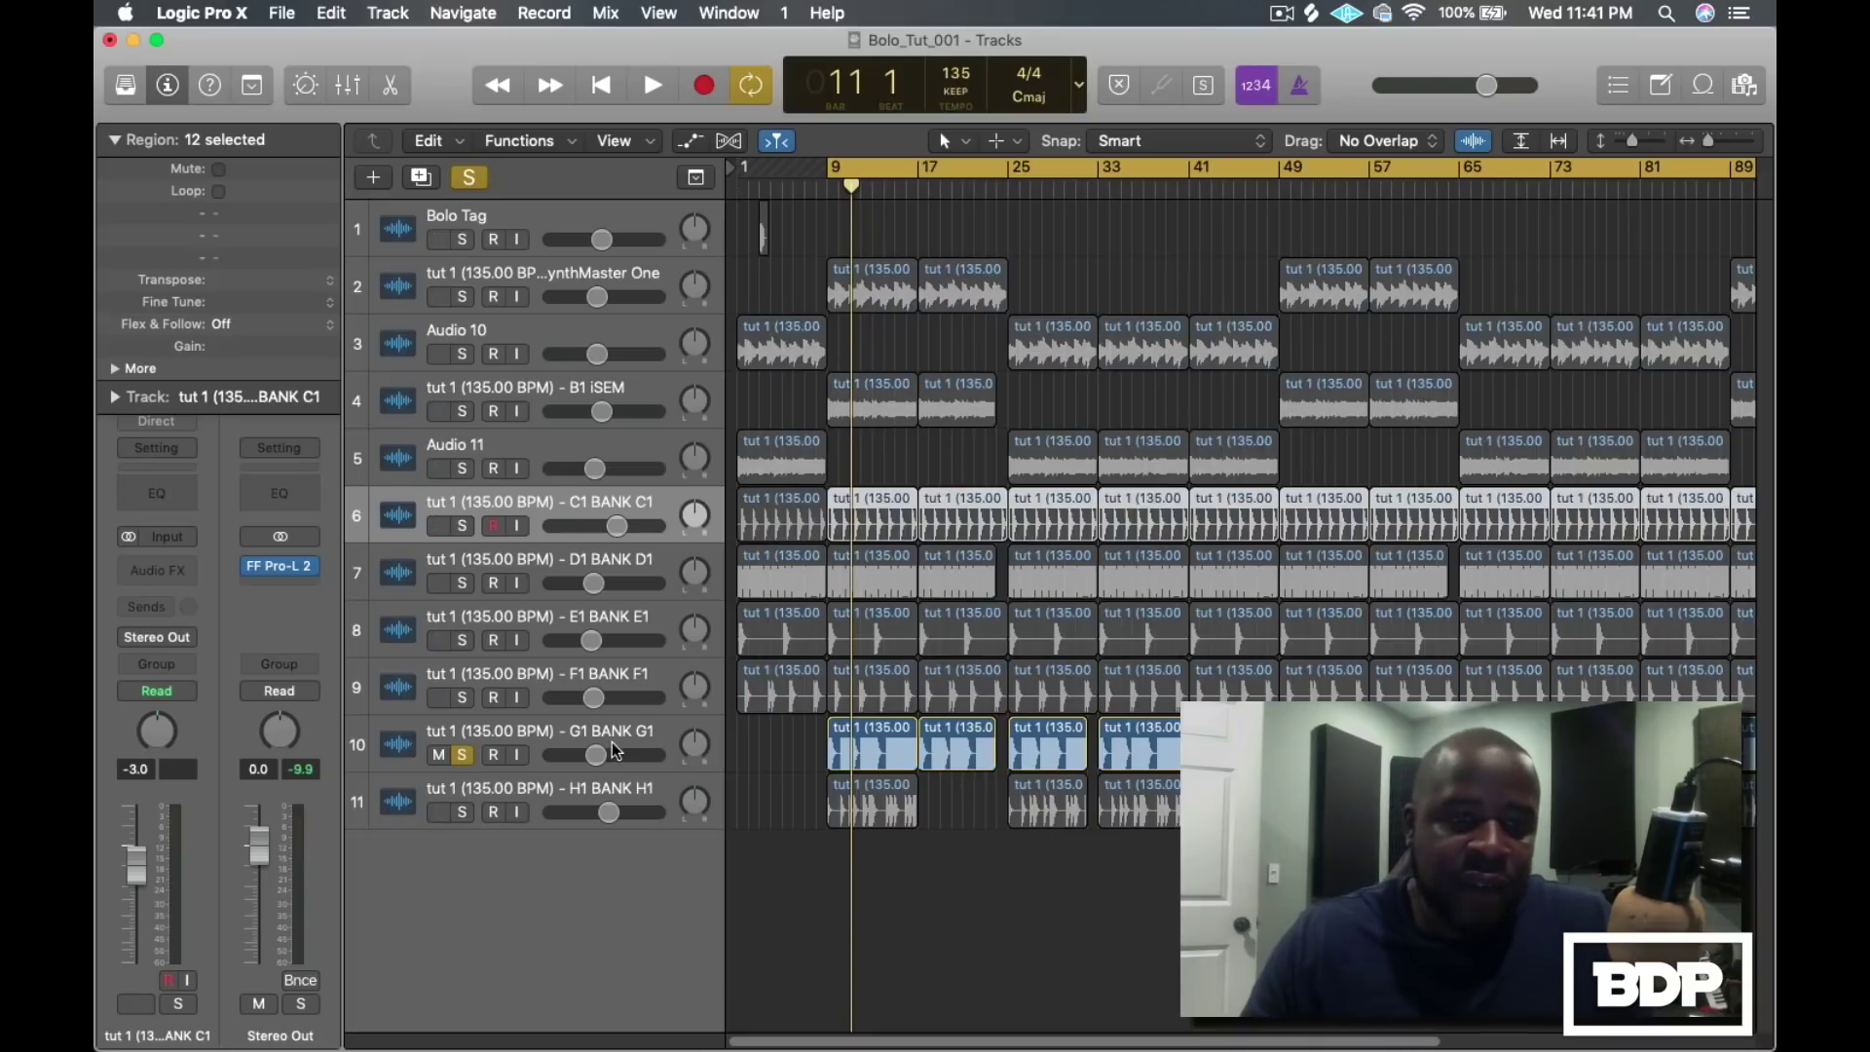
left_click(571, 732)
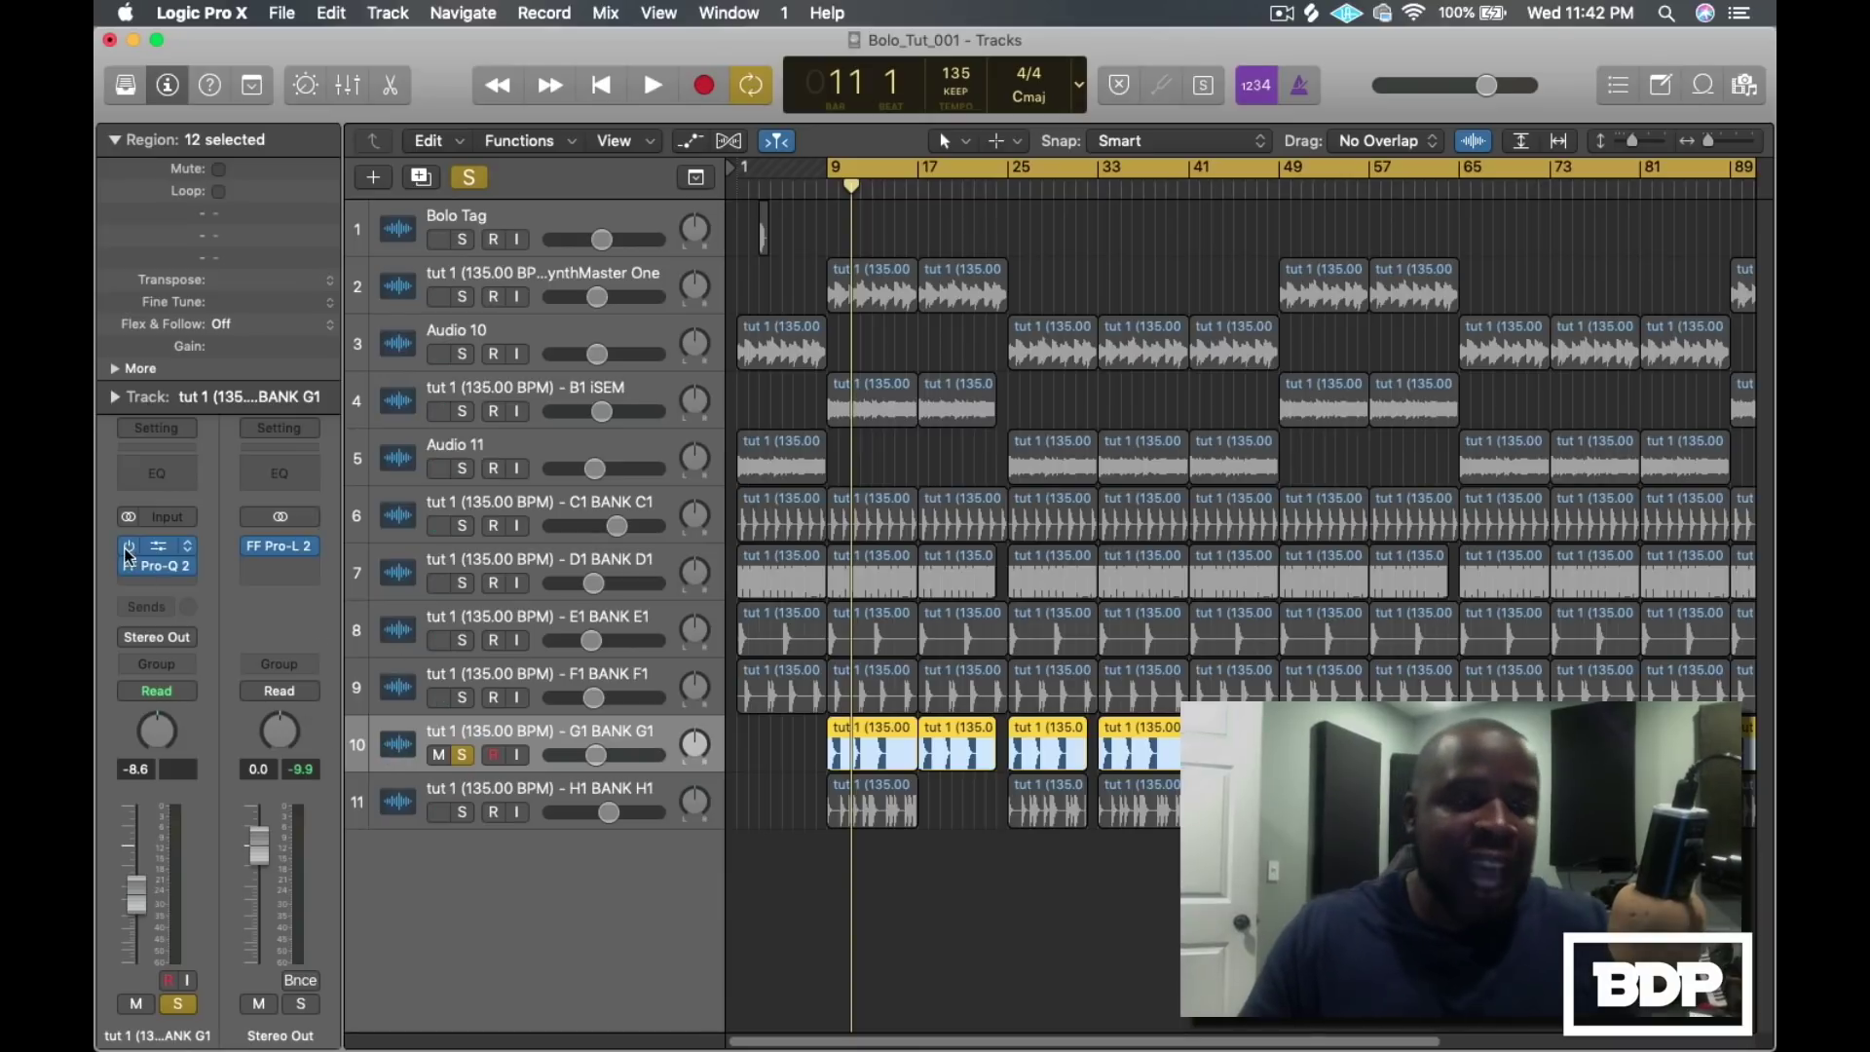
mouse_move(126, 569)
key("space")
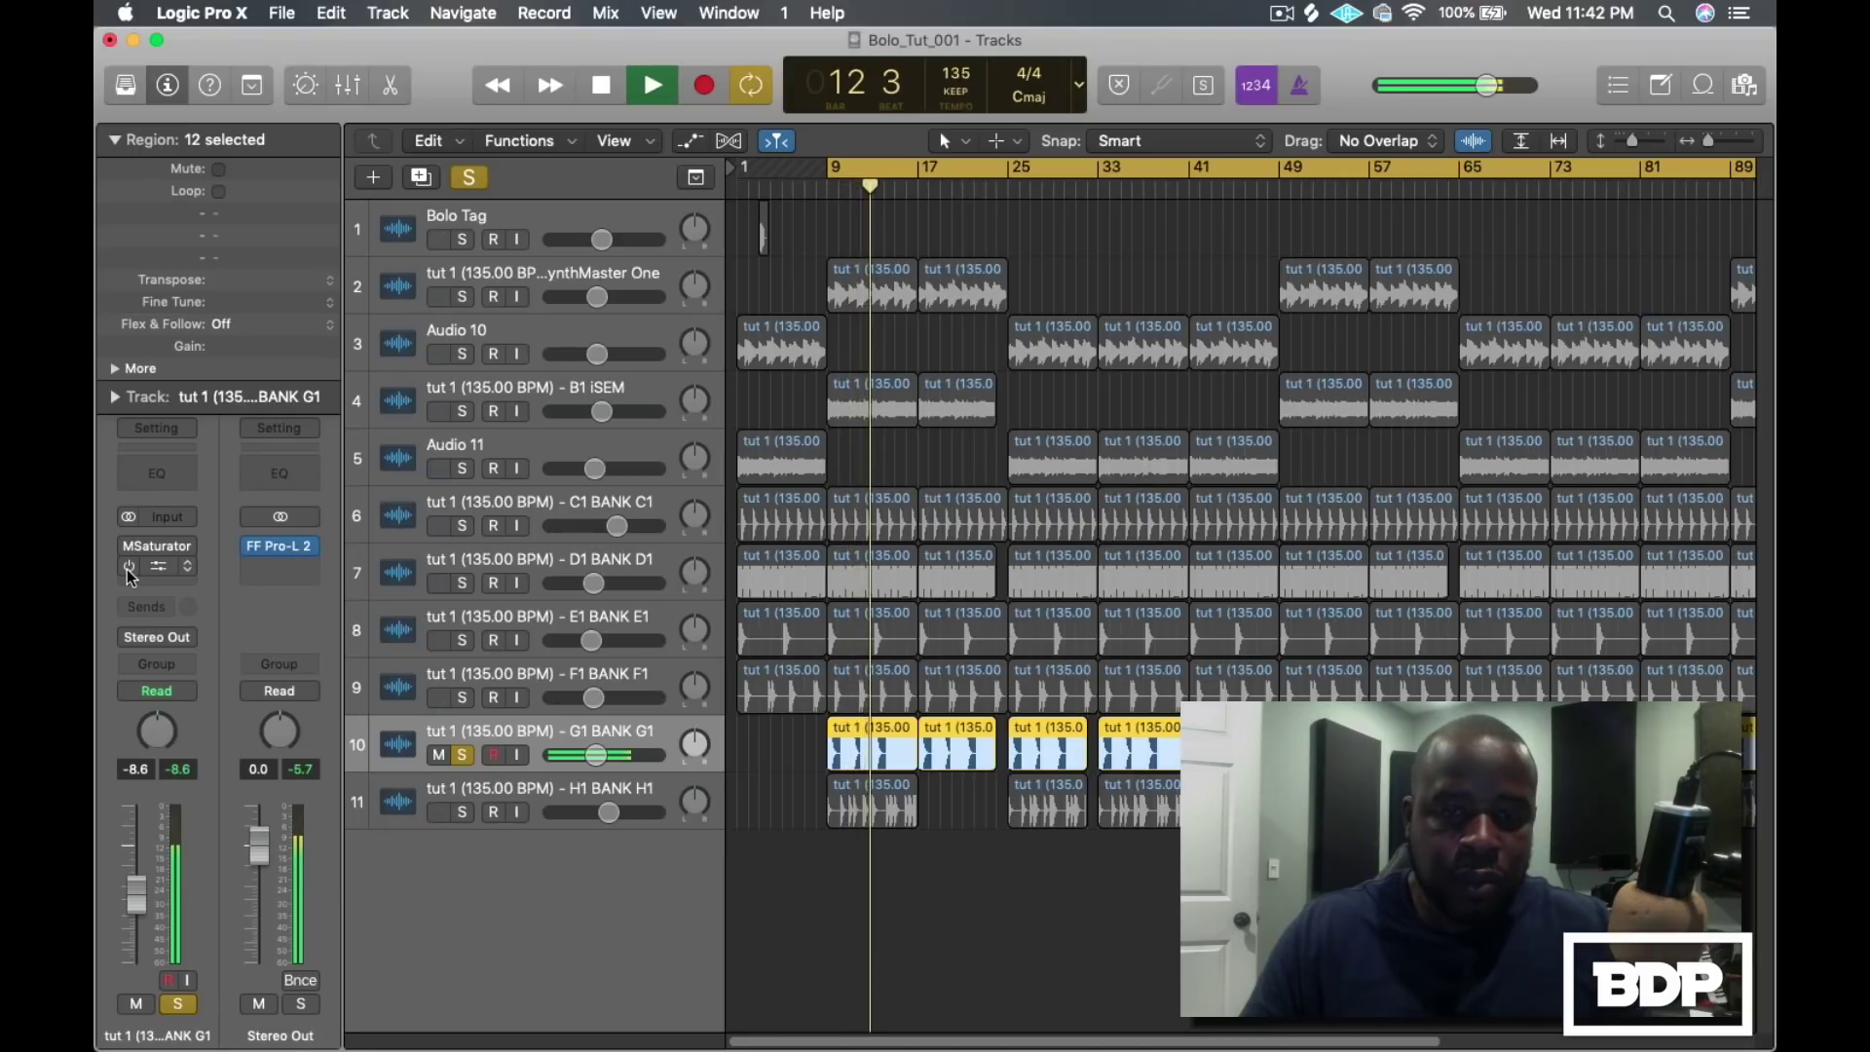
key("space")
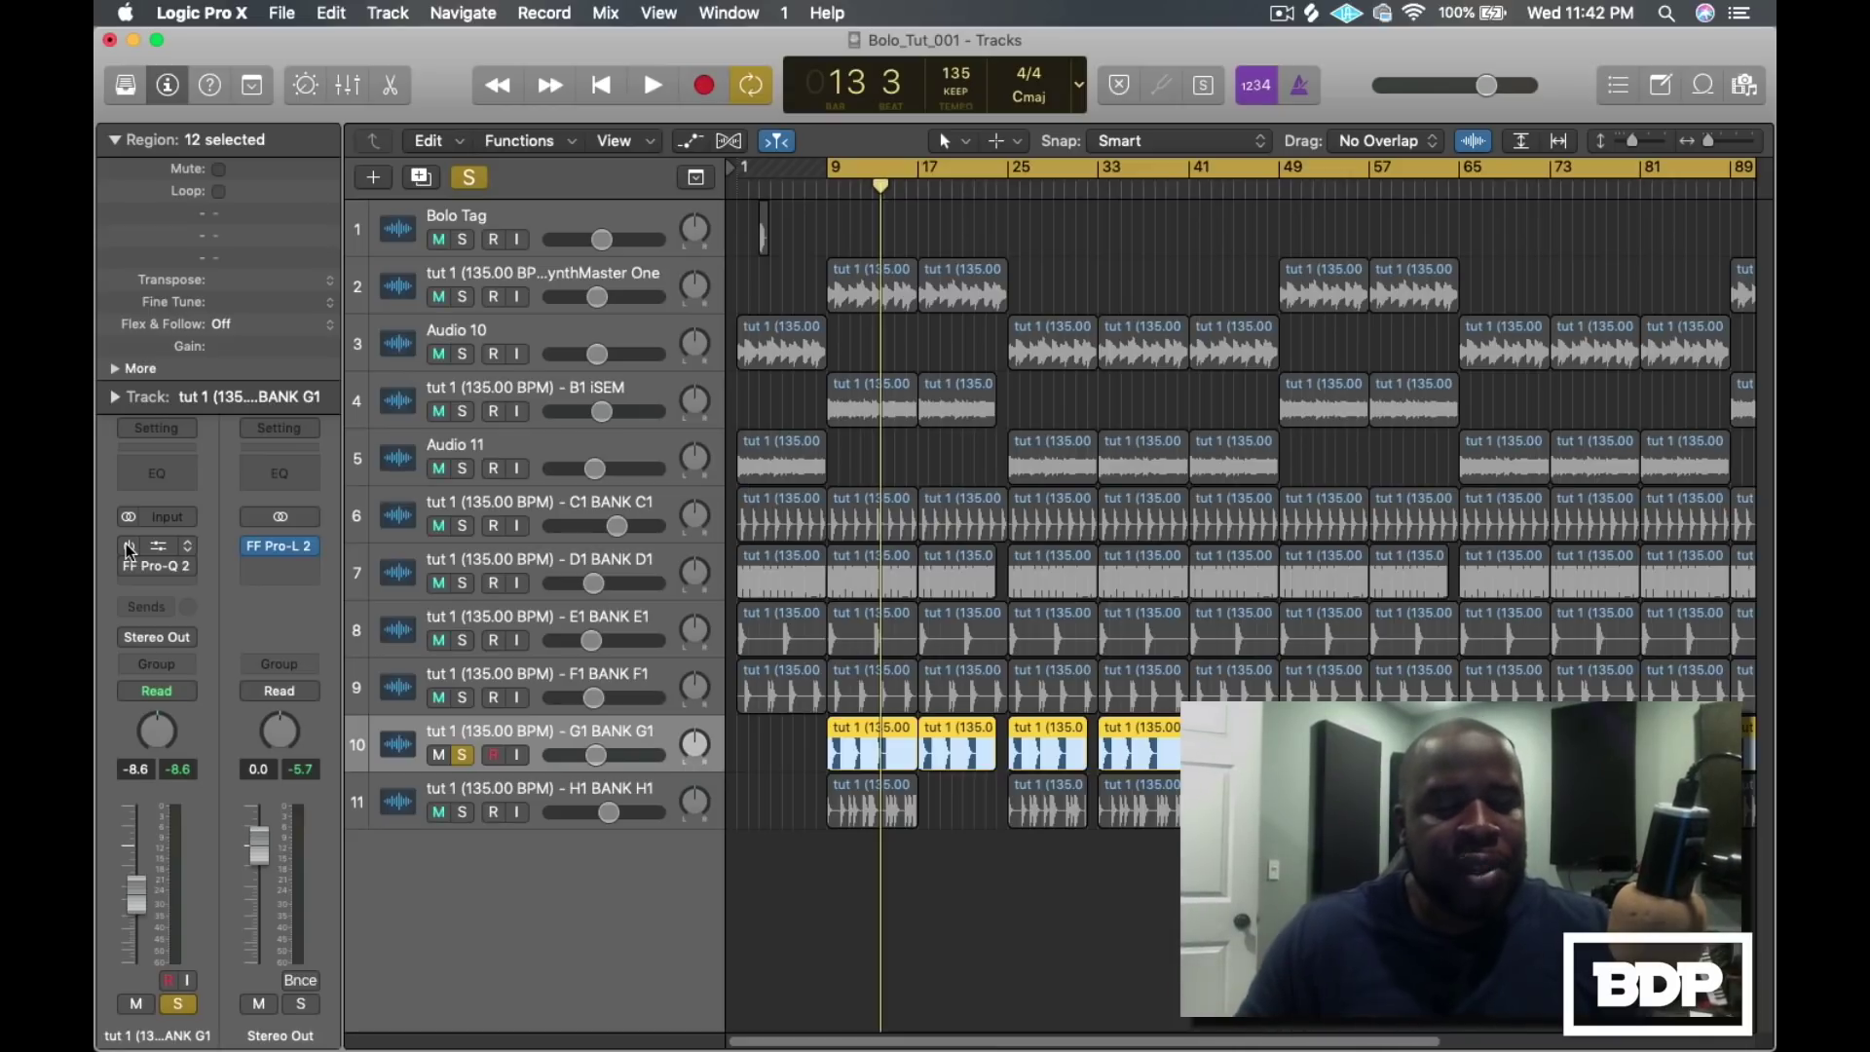
Enable MSaturator on G1 BANK G1 and replay the track with FF Pro-Q 2 still bypassed
left_click(127, 547)
key("space")
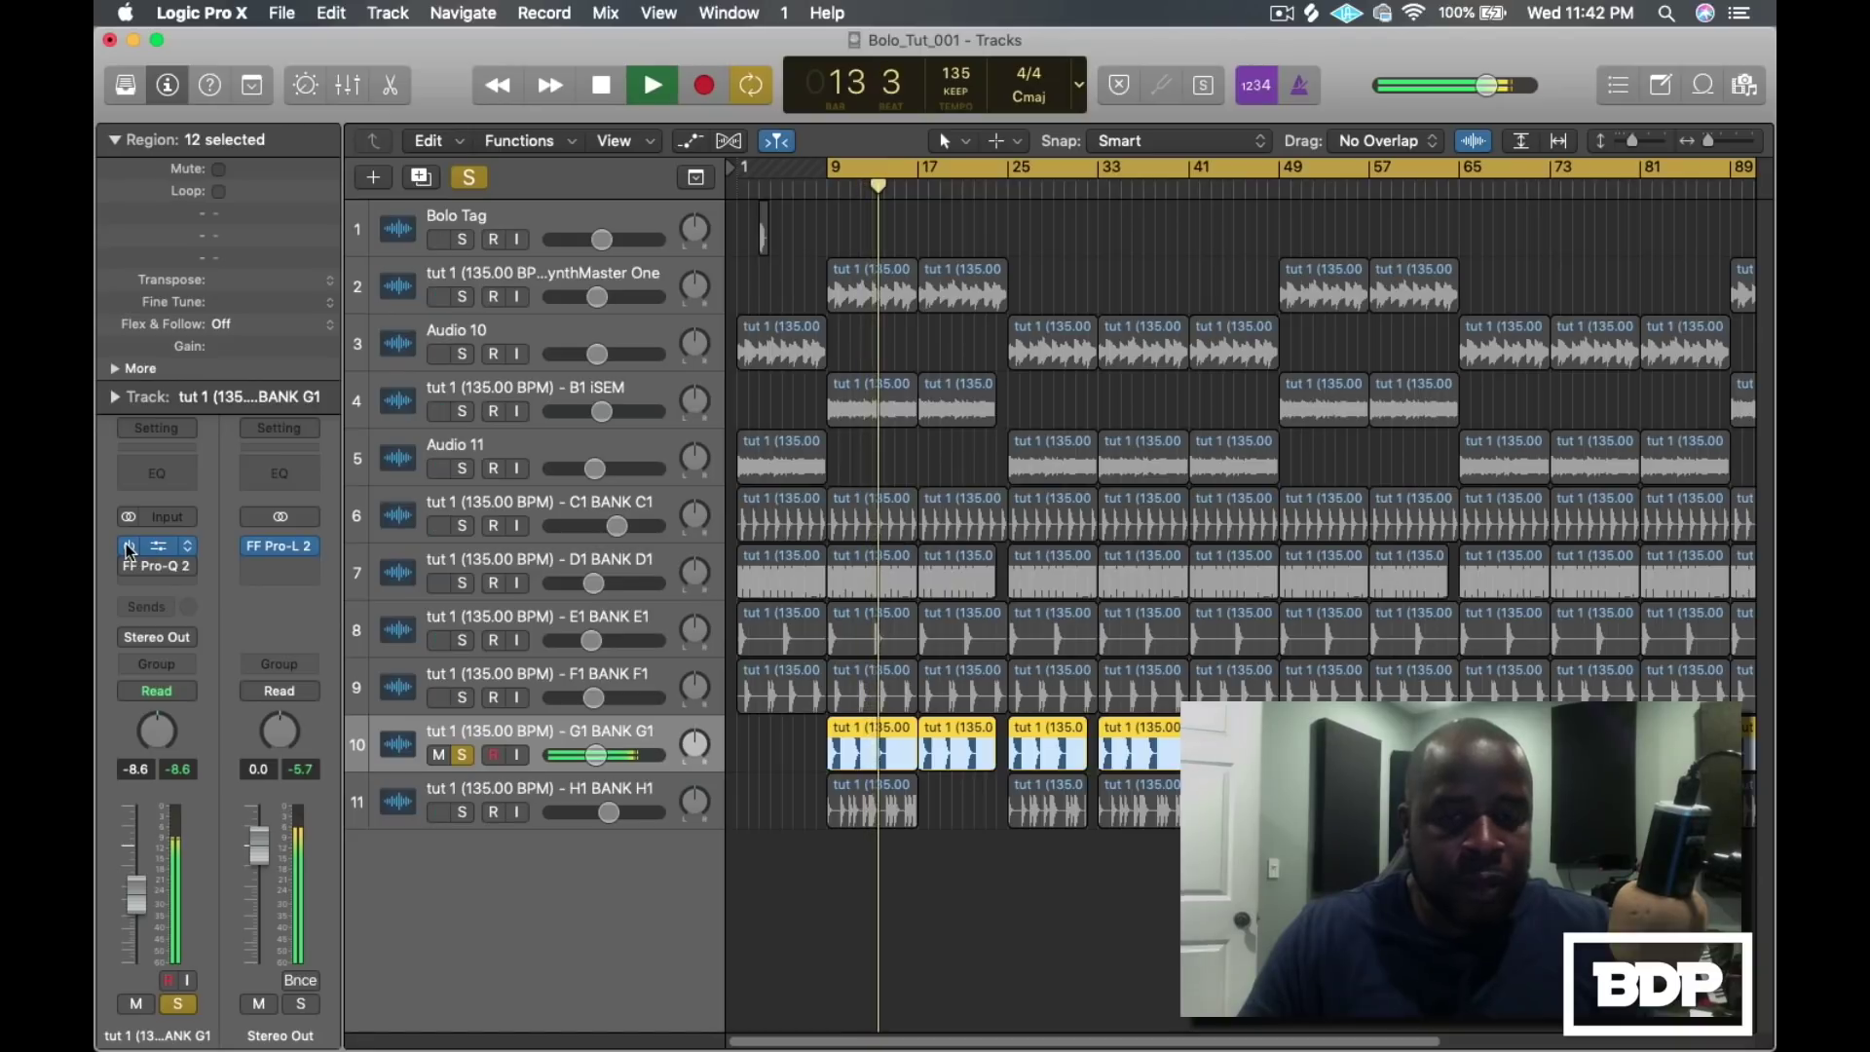
key("space")
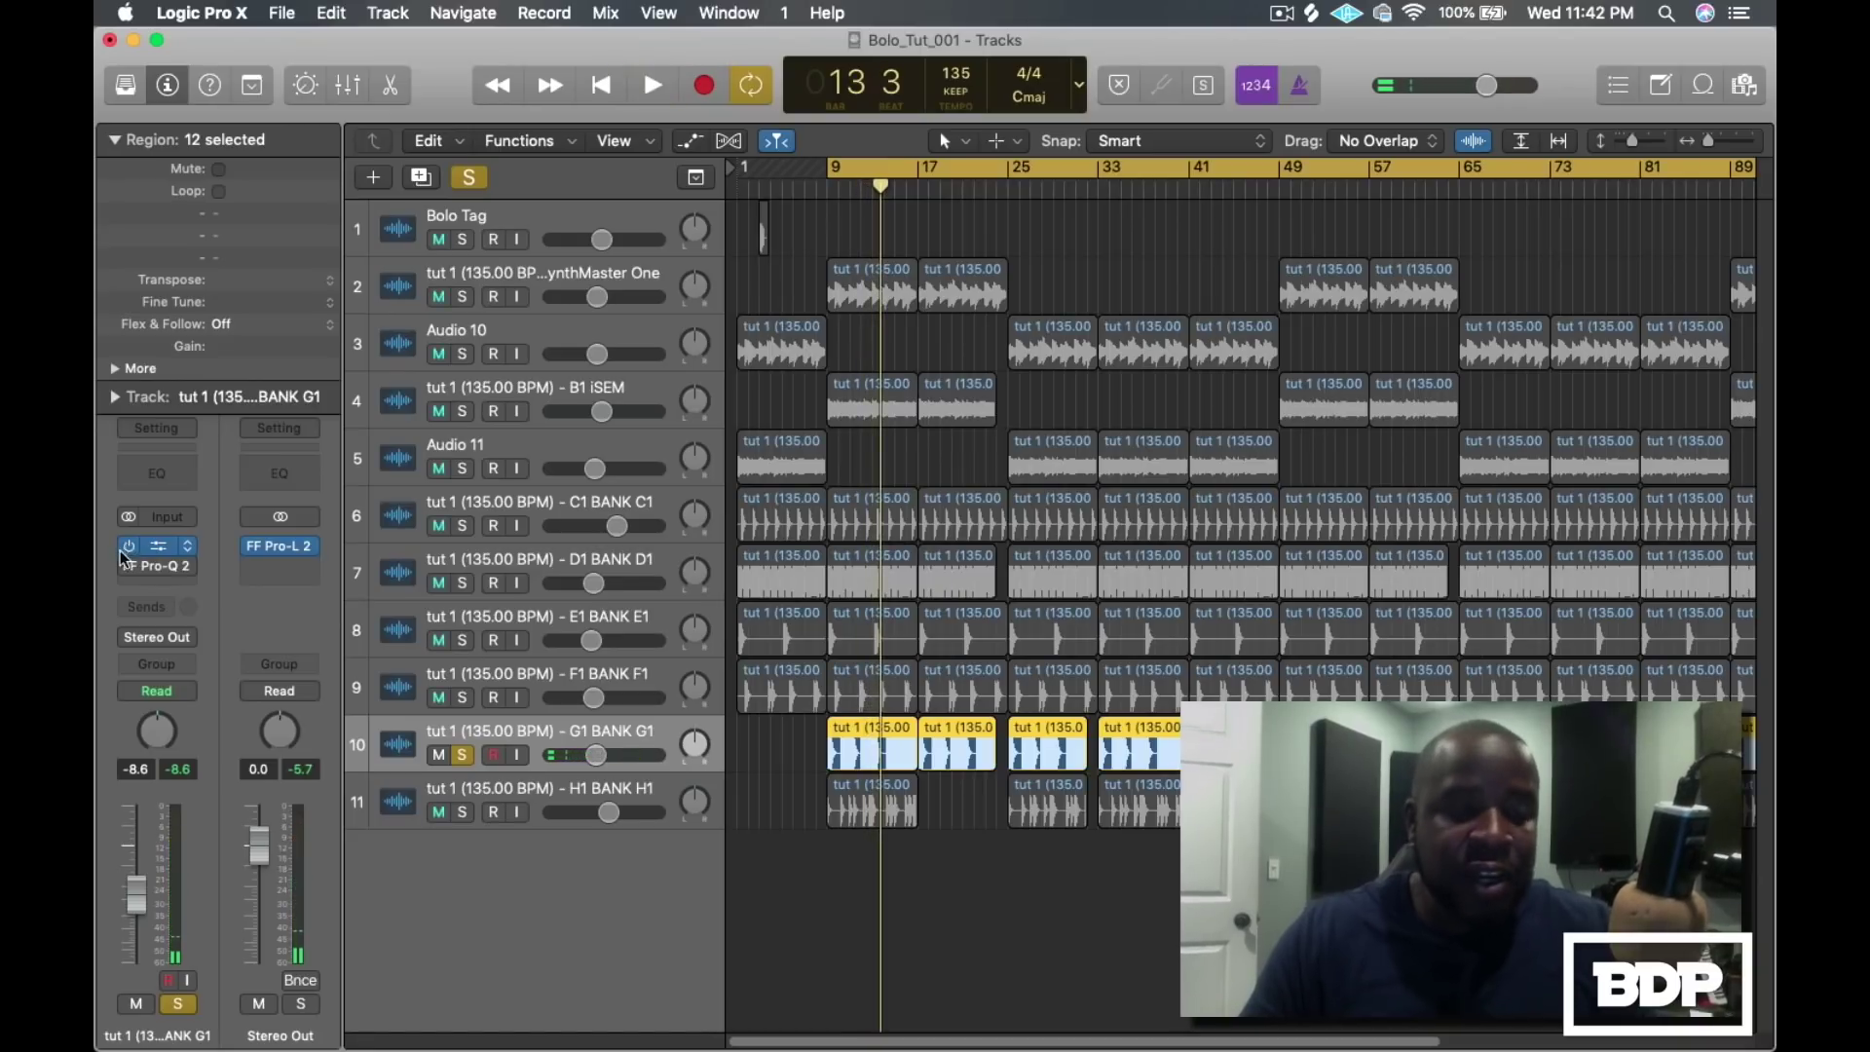
Open MSaturator on G1 BANK G1 to review its saturation settings, and close it
mouse_move(141, 569)
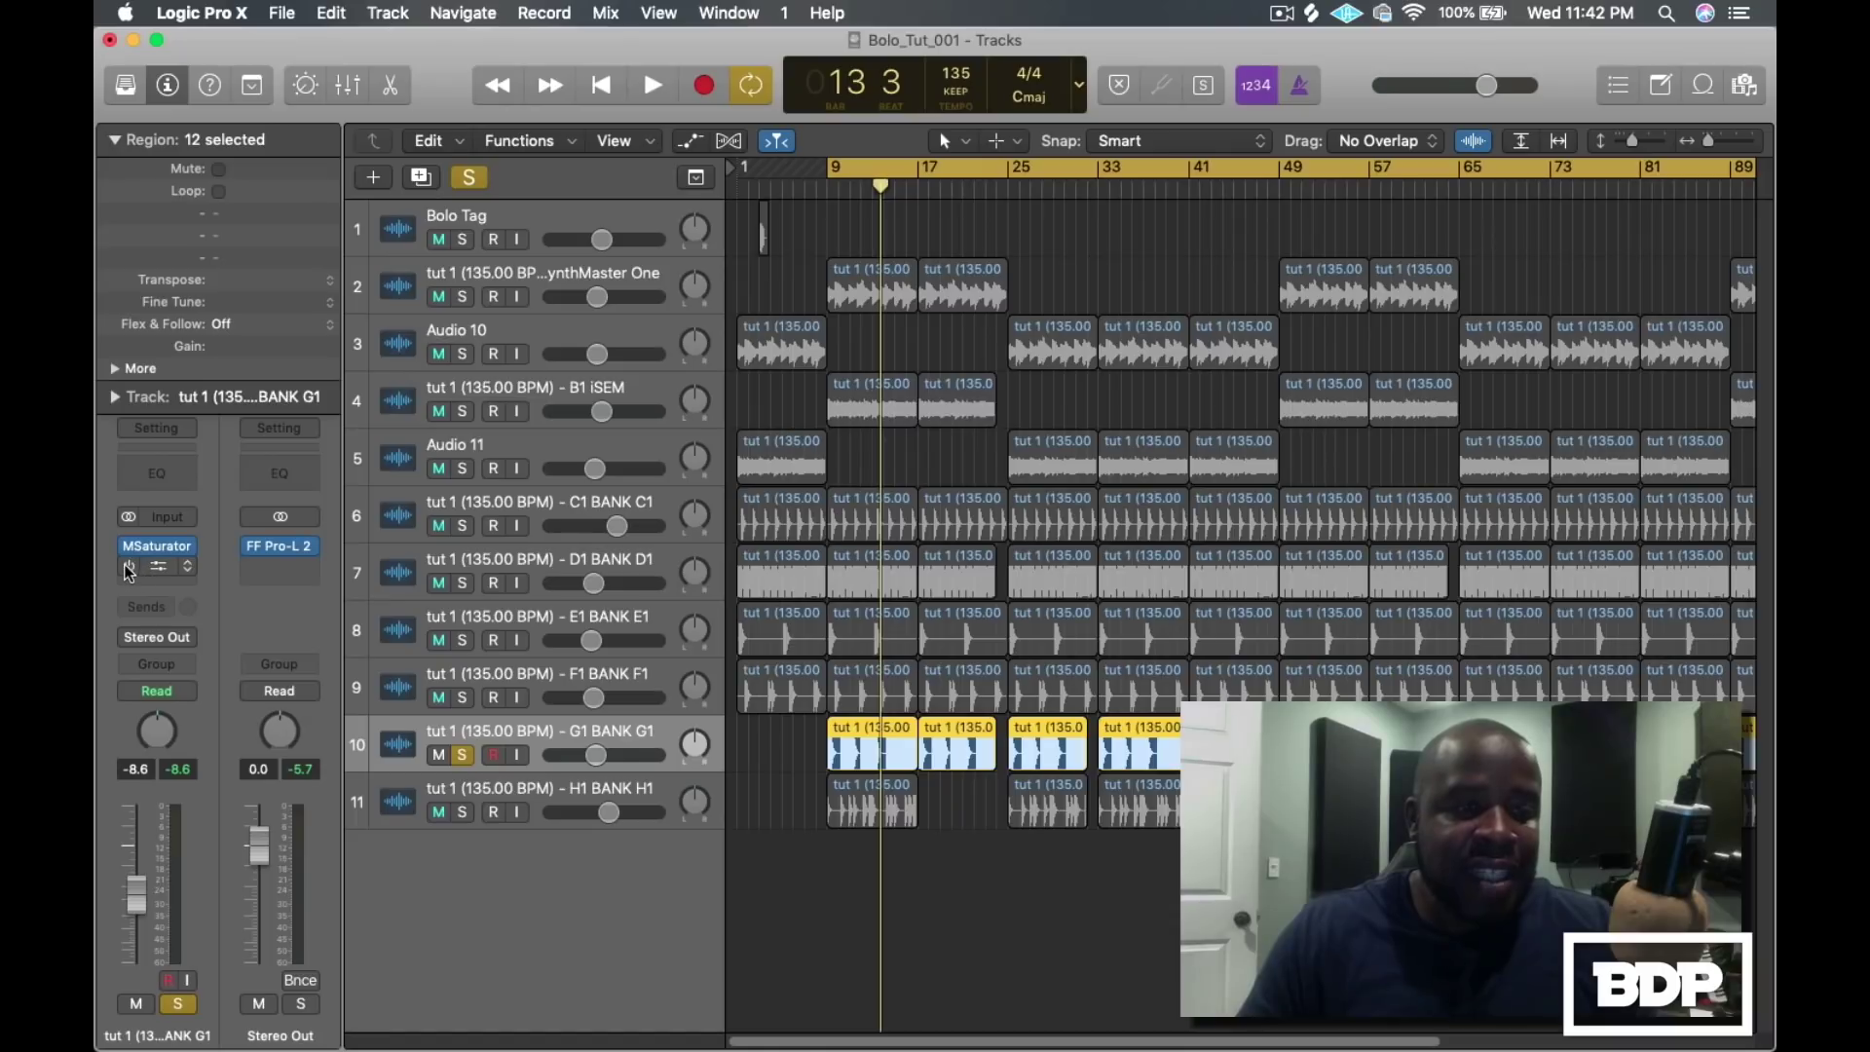
left_click(155, 550)
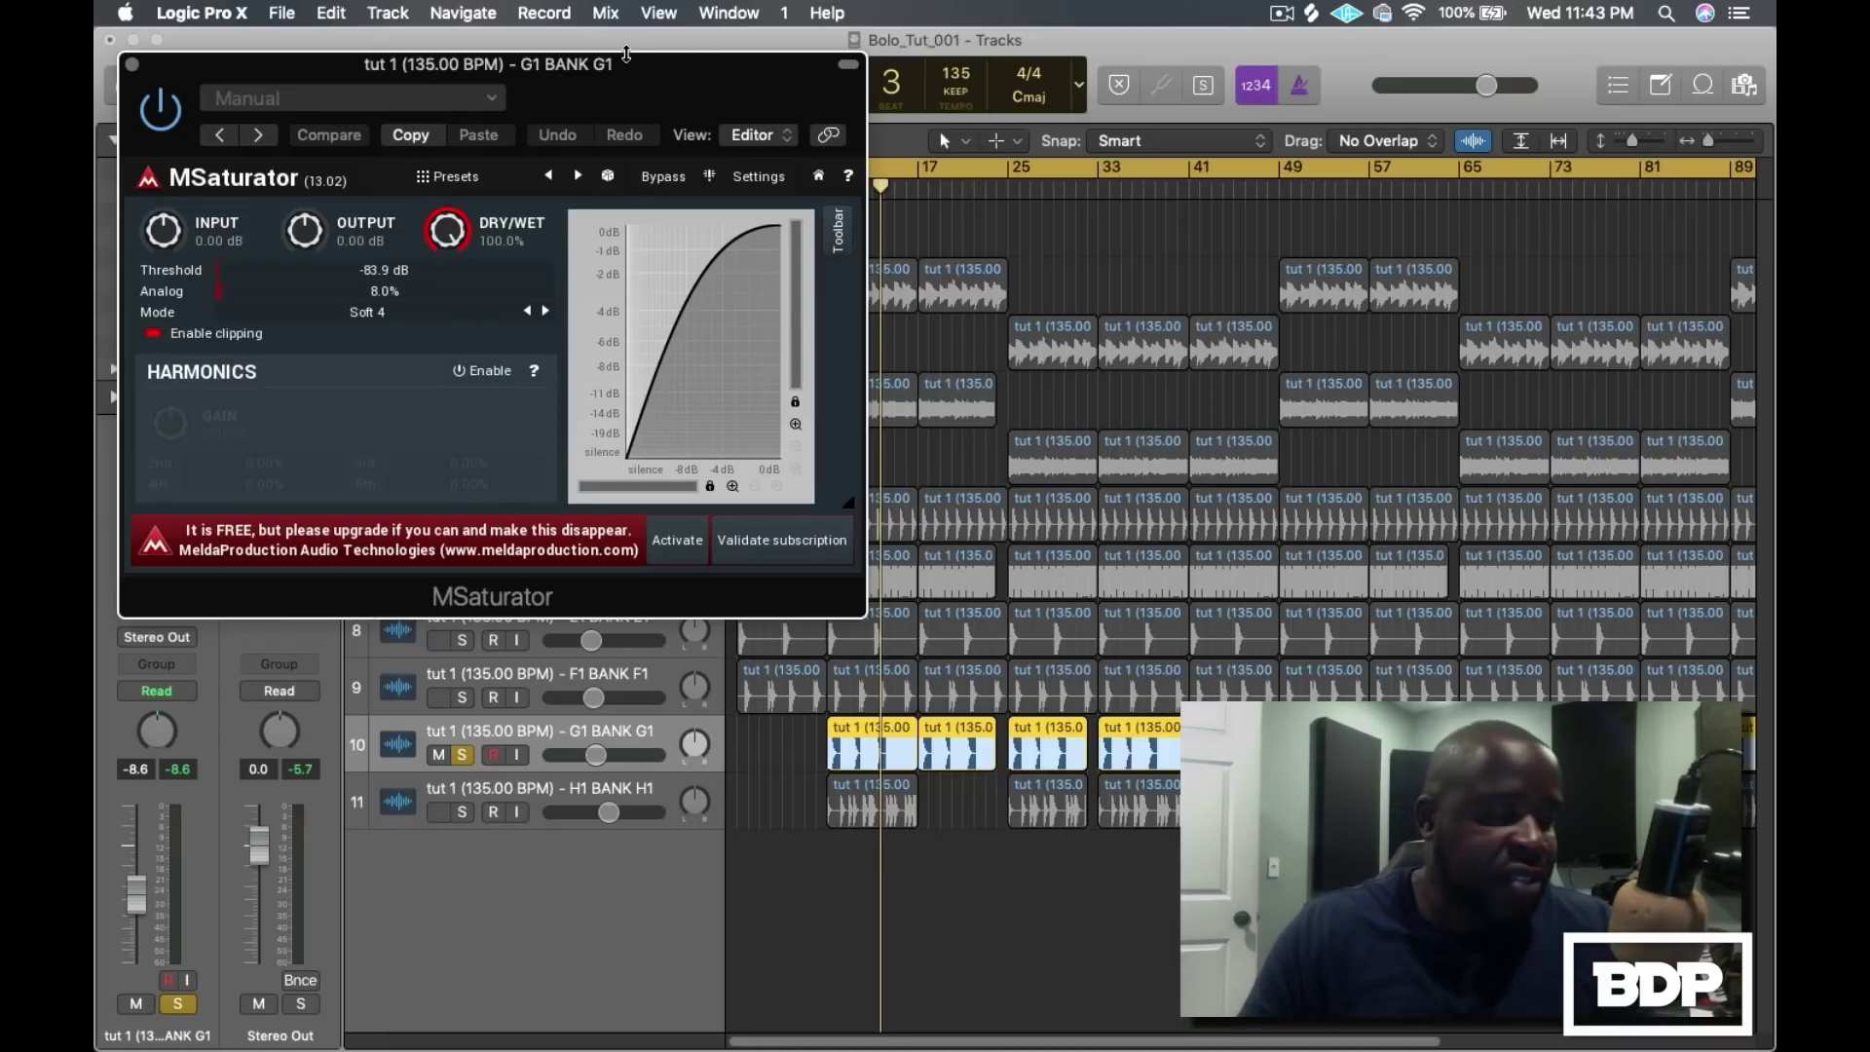
left_click(132, 64)
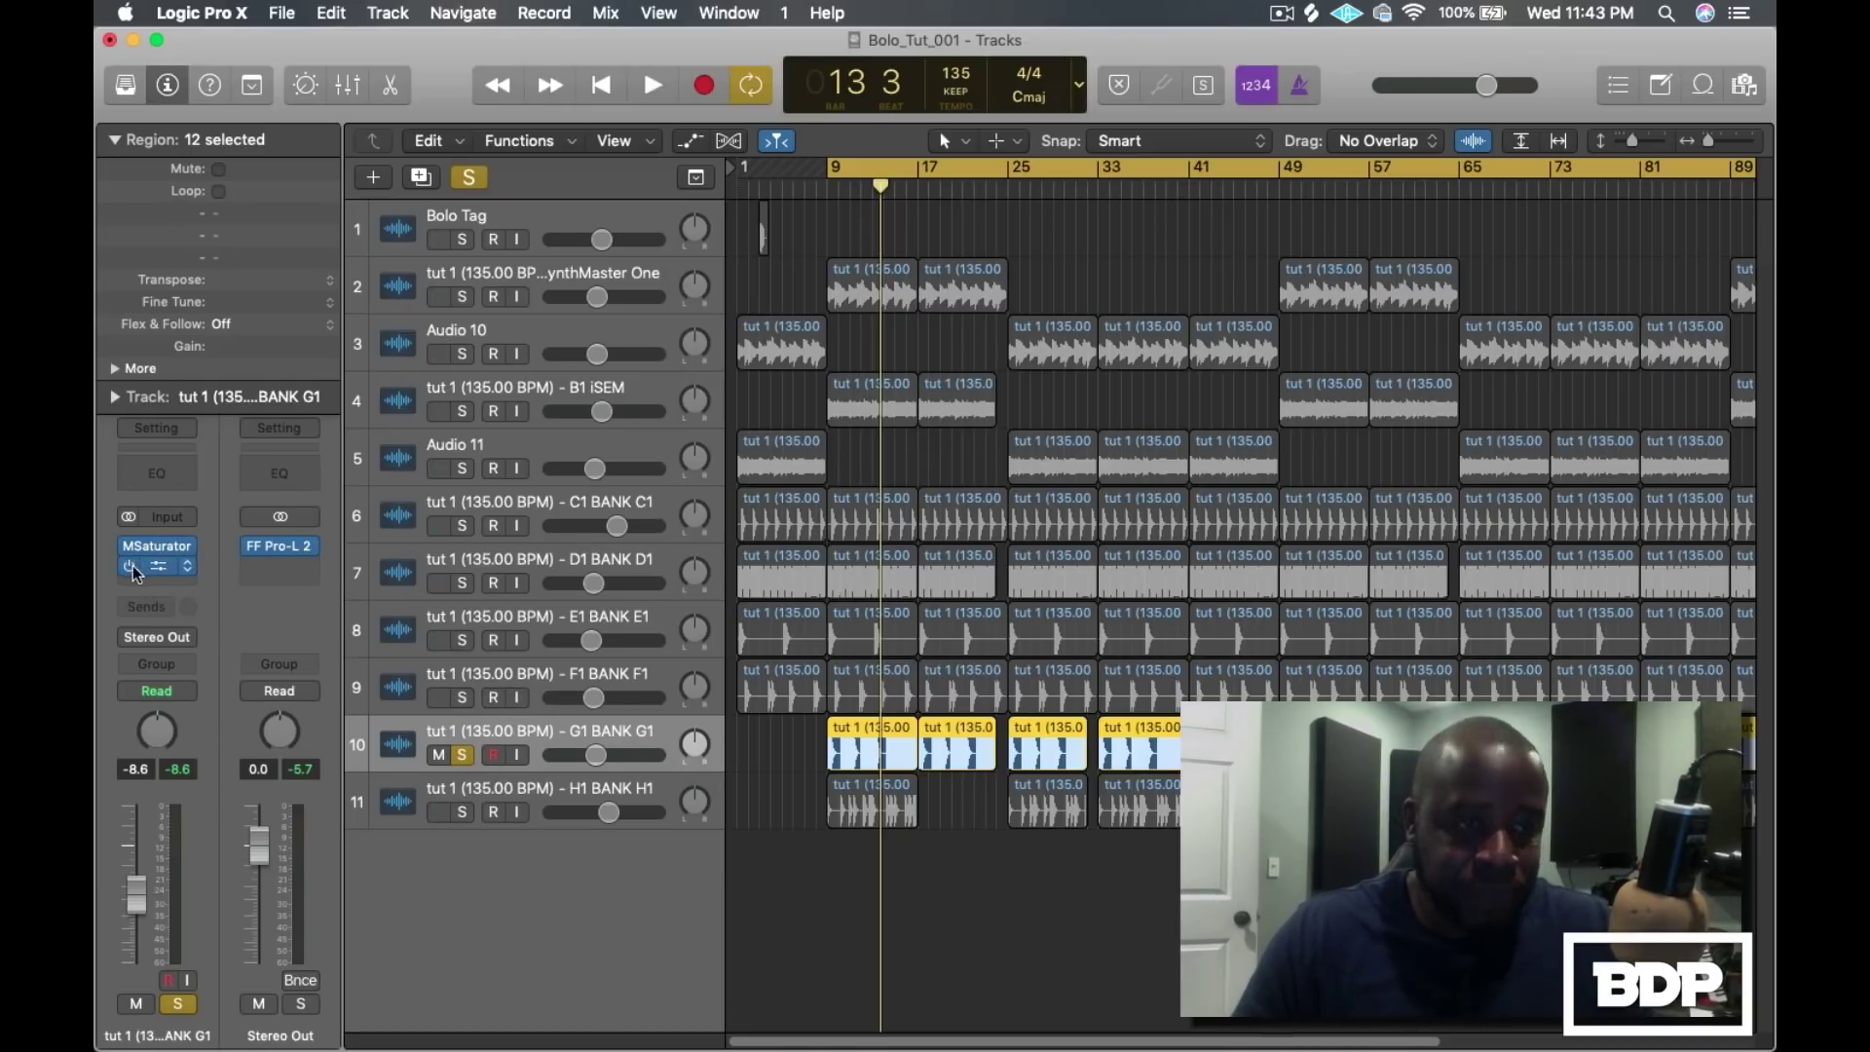
Examine the FF Pro-Q 2 low-end bands on G1 BANK G1, and replay the track with both effects enabled
left_click(160, 570)
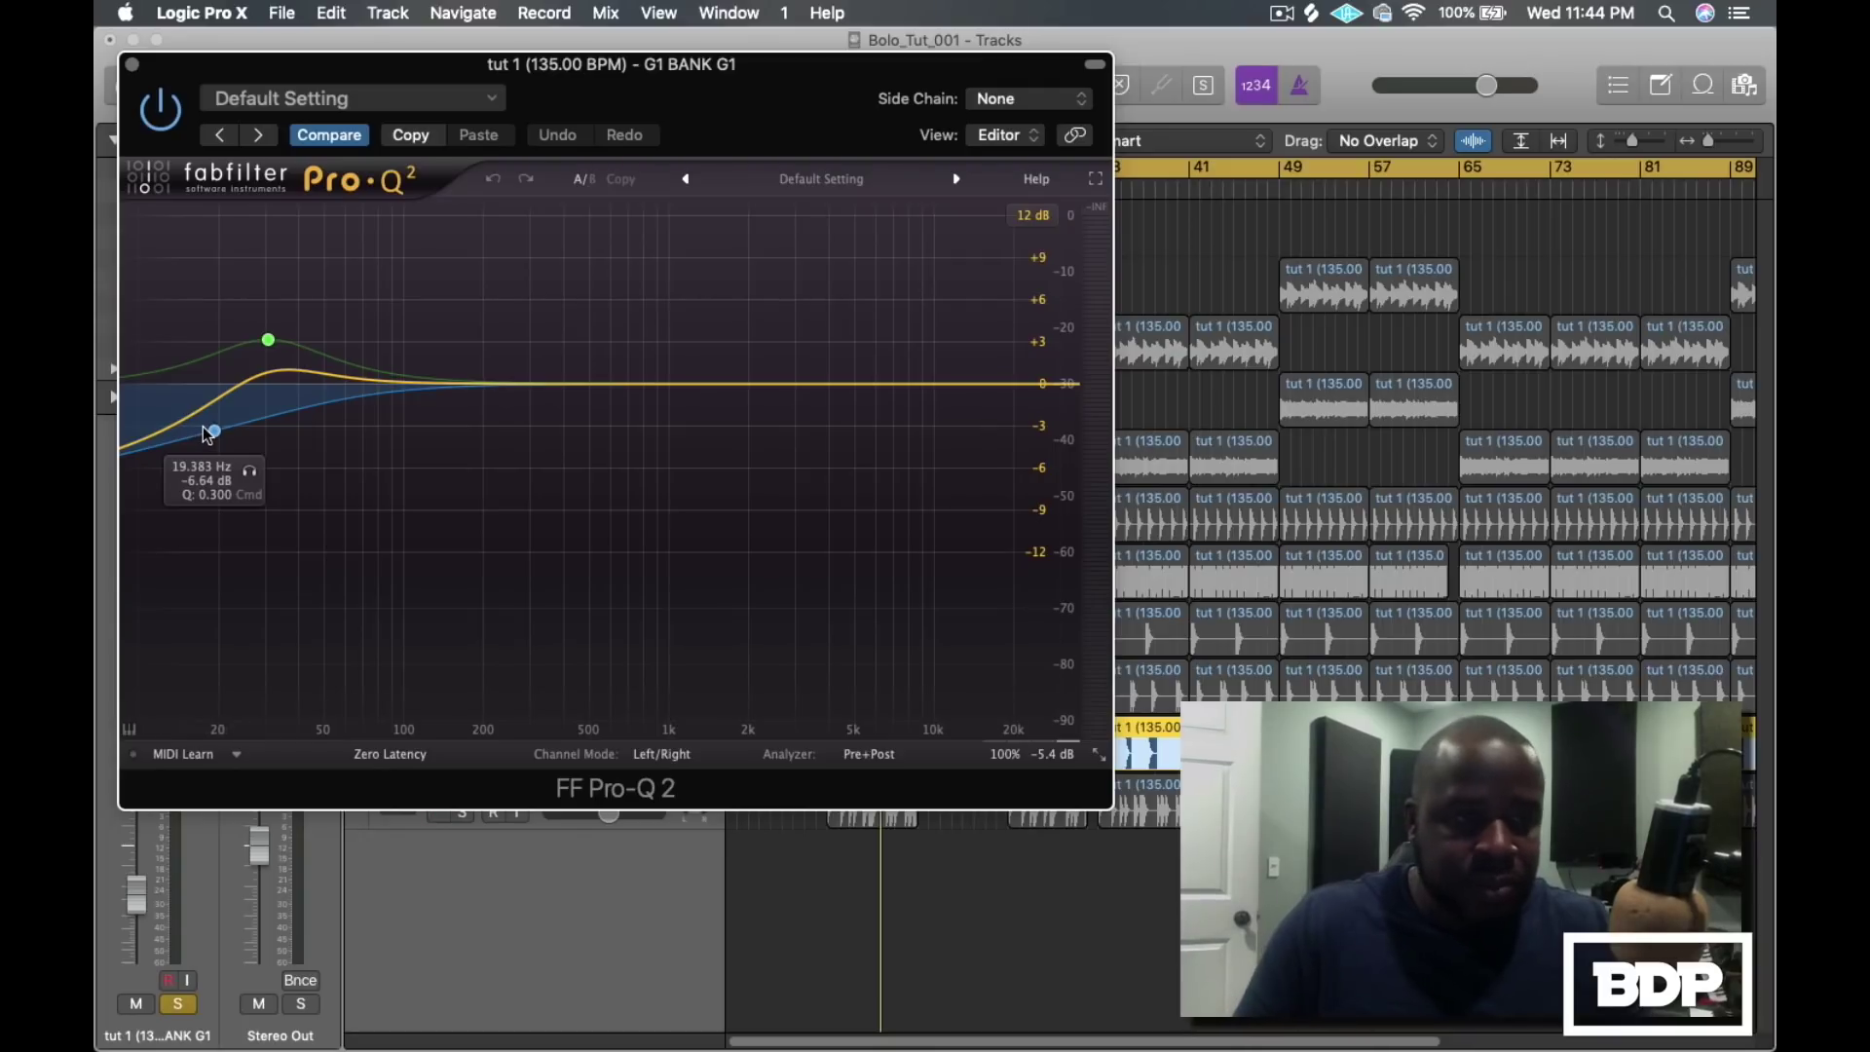
mouse_move(269, 343)
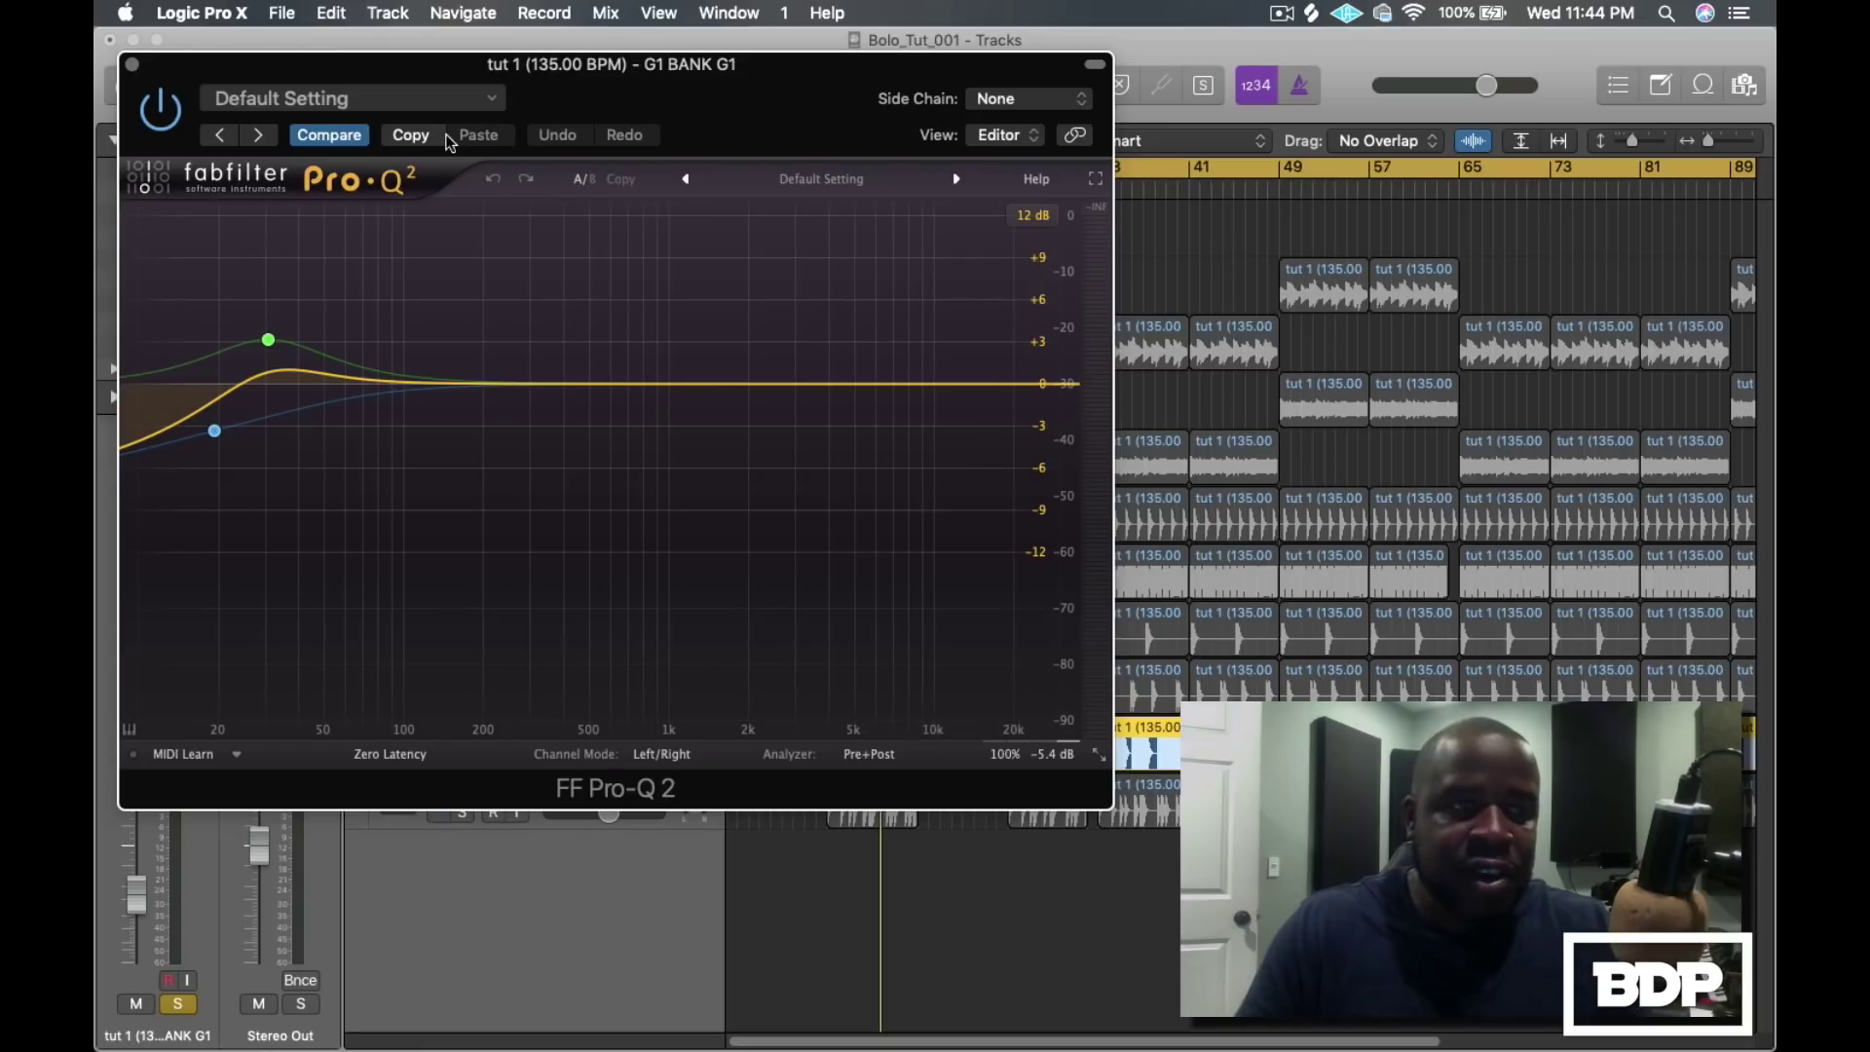
left_click(132, 65)
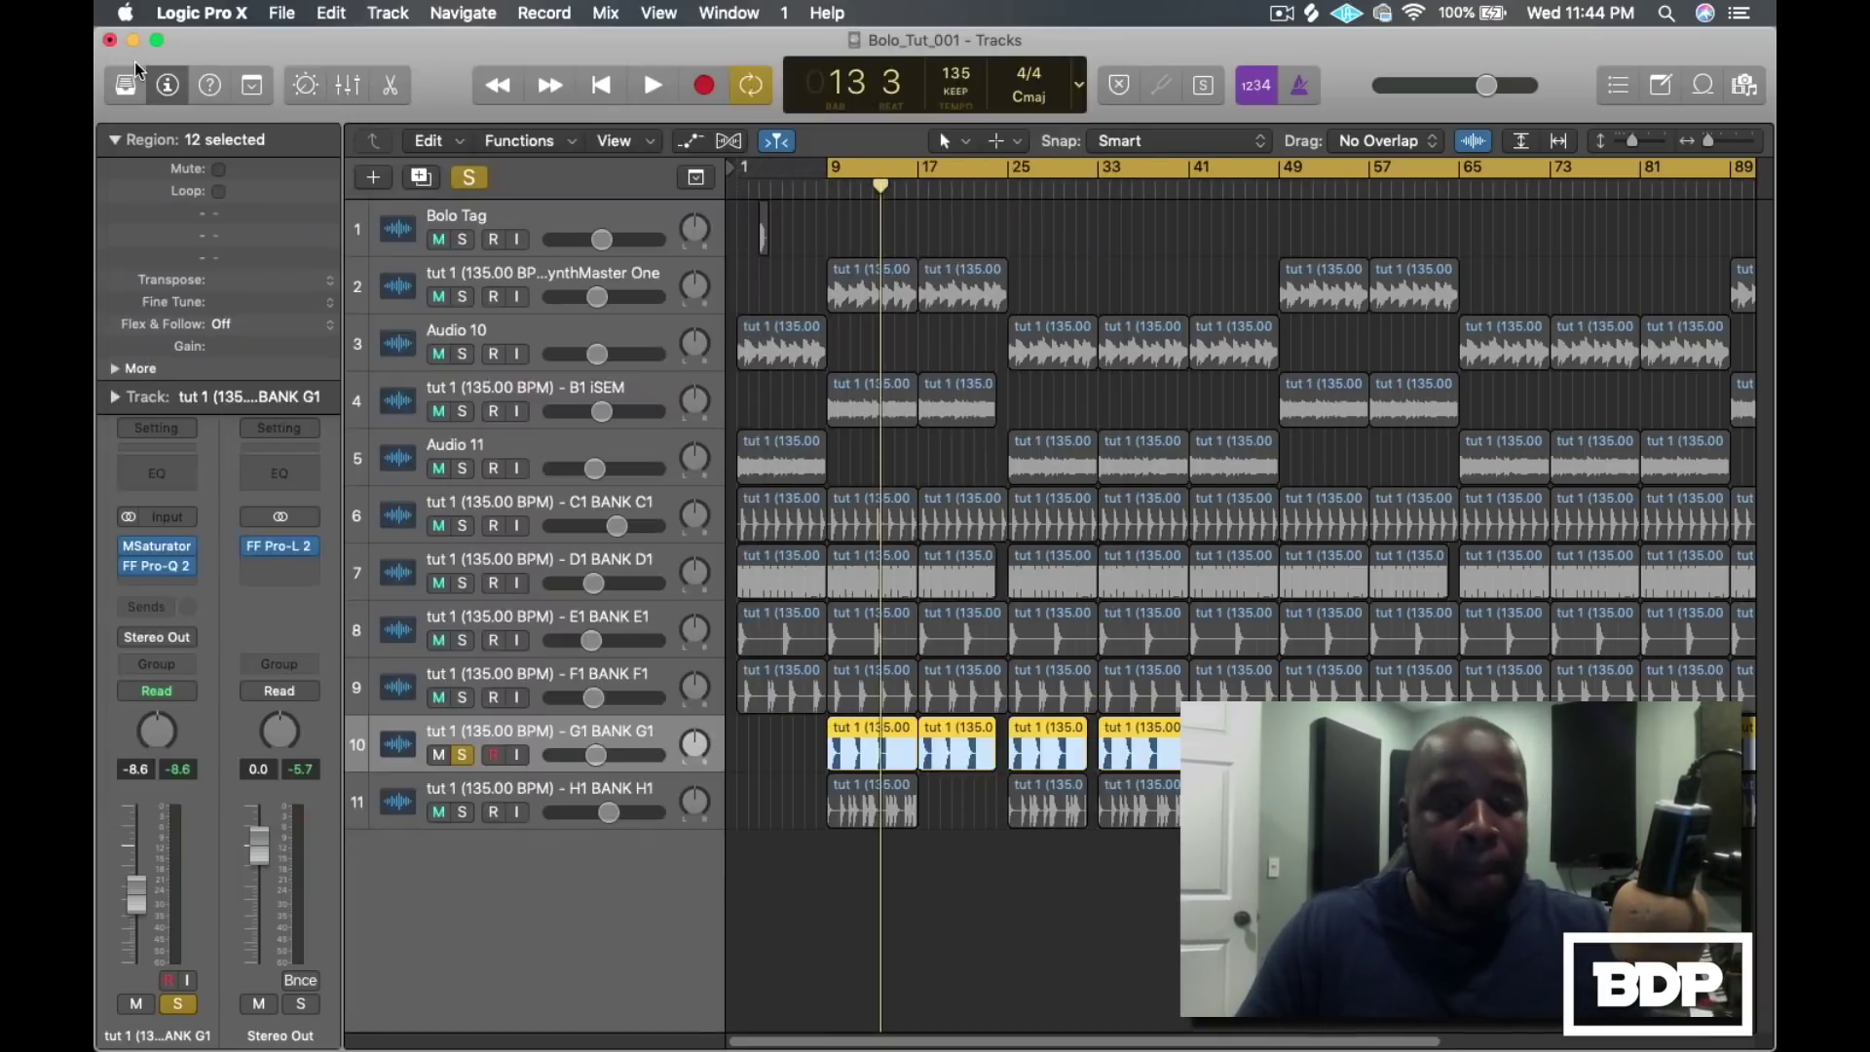
key("space")
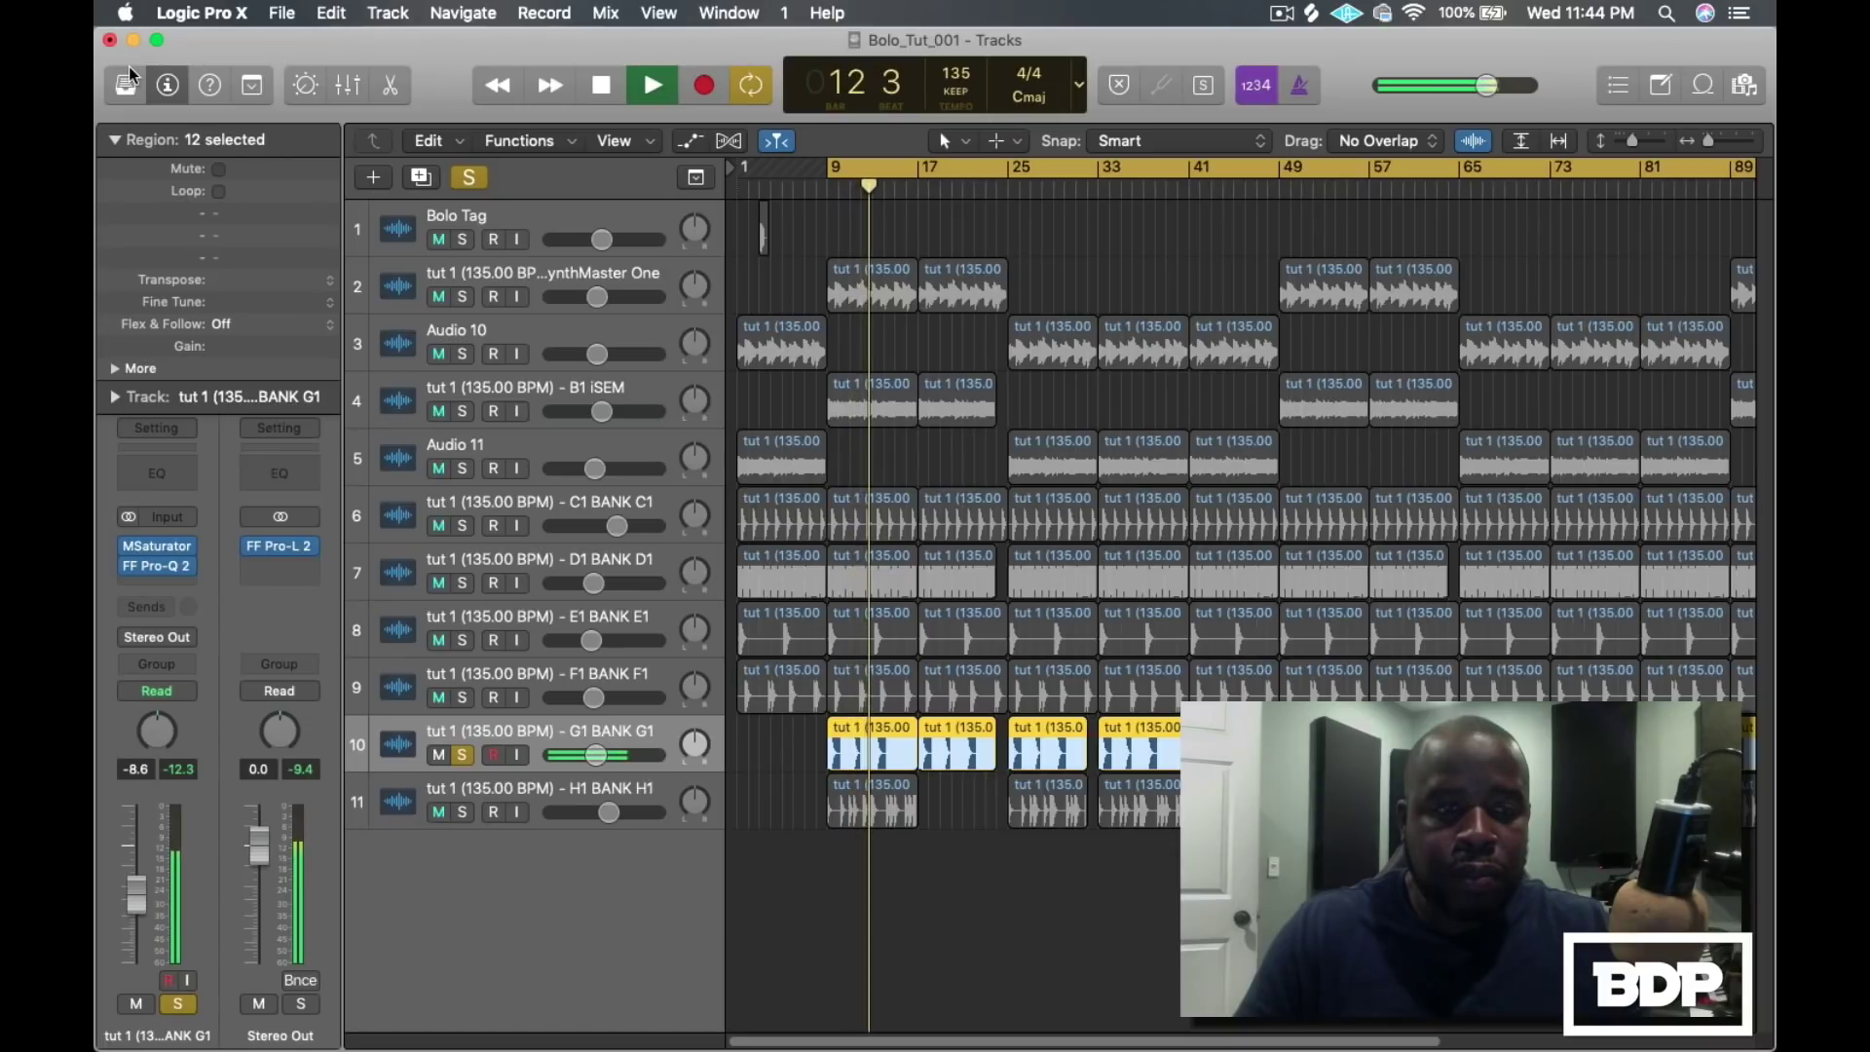
key("space")
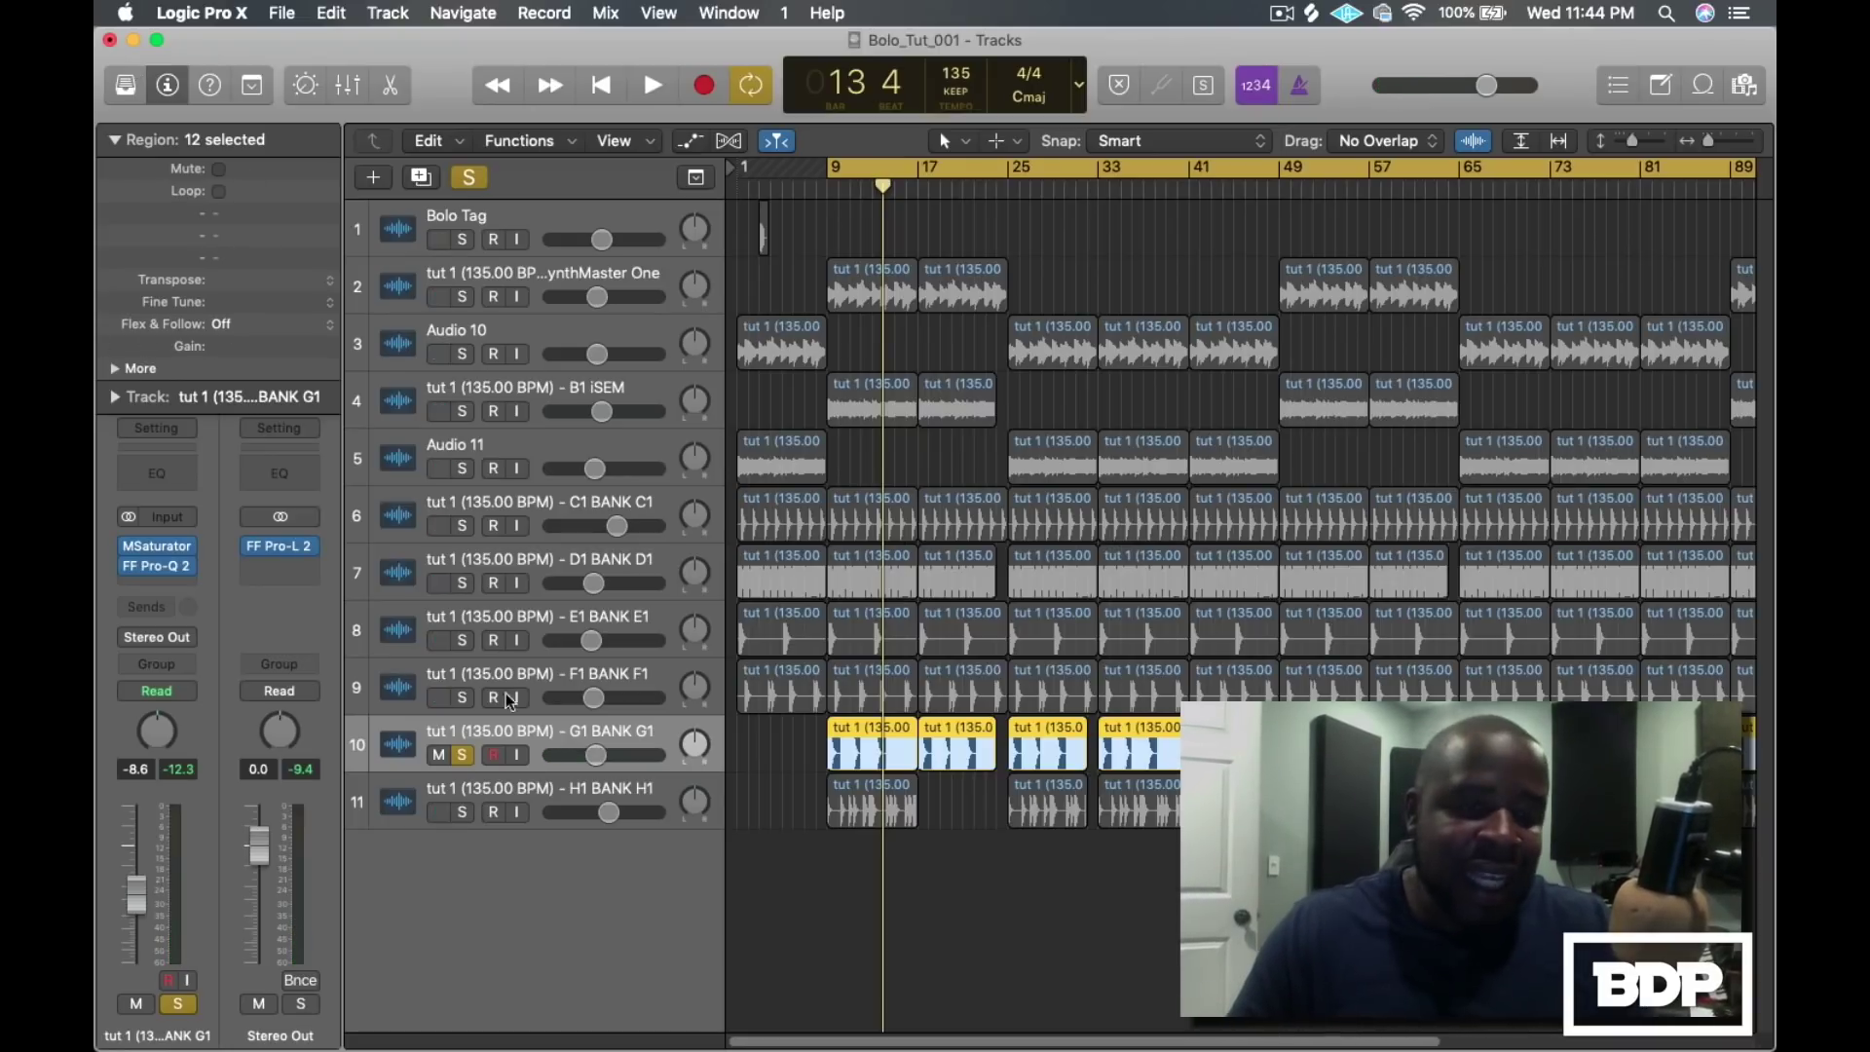
Switch the solo from G1 BANK G1 to H1 BANK H1 and play it from bar 9
left_click(462, 755)
left_click(462, 813)
left_click(827, 188)
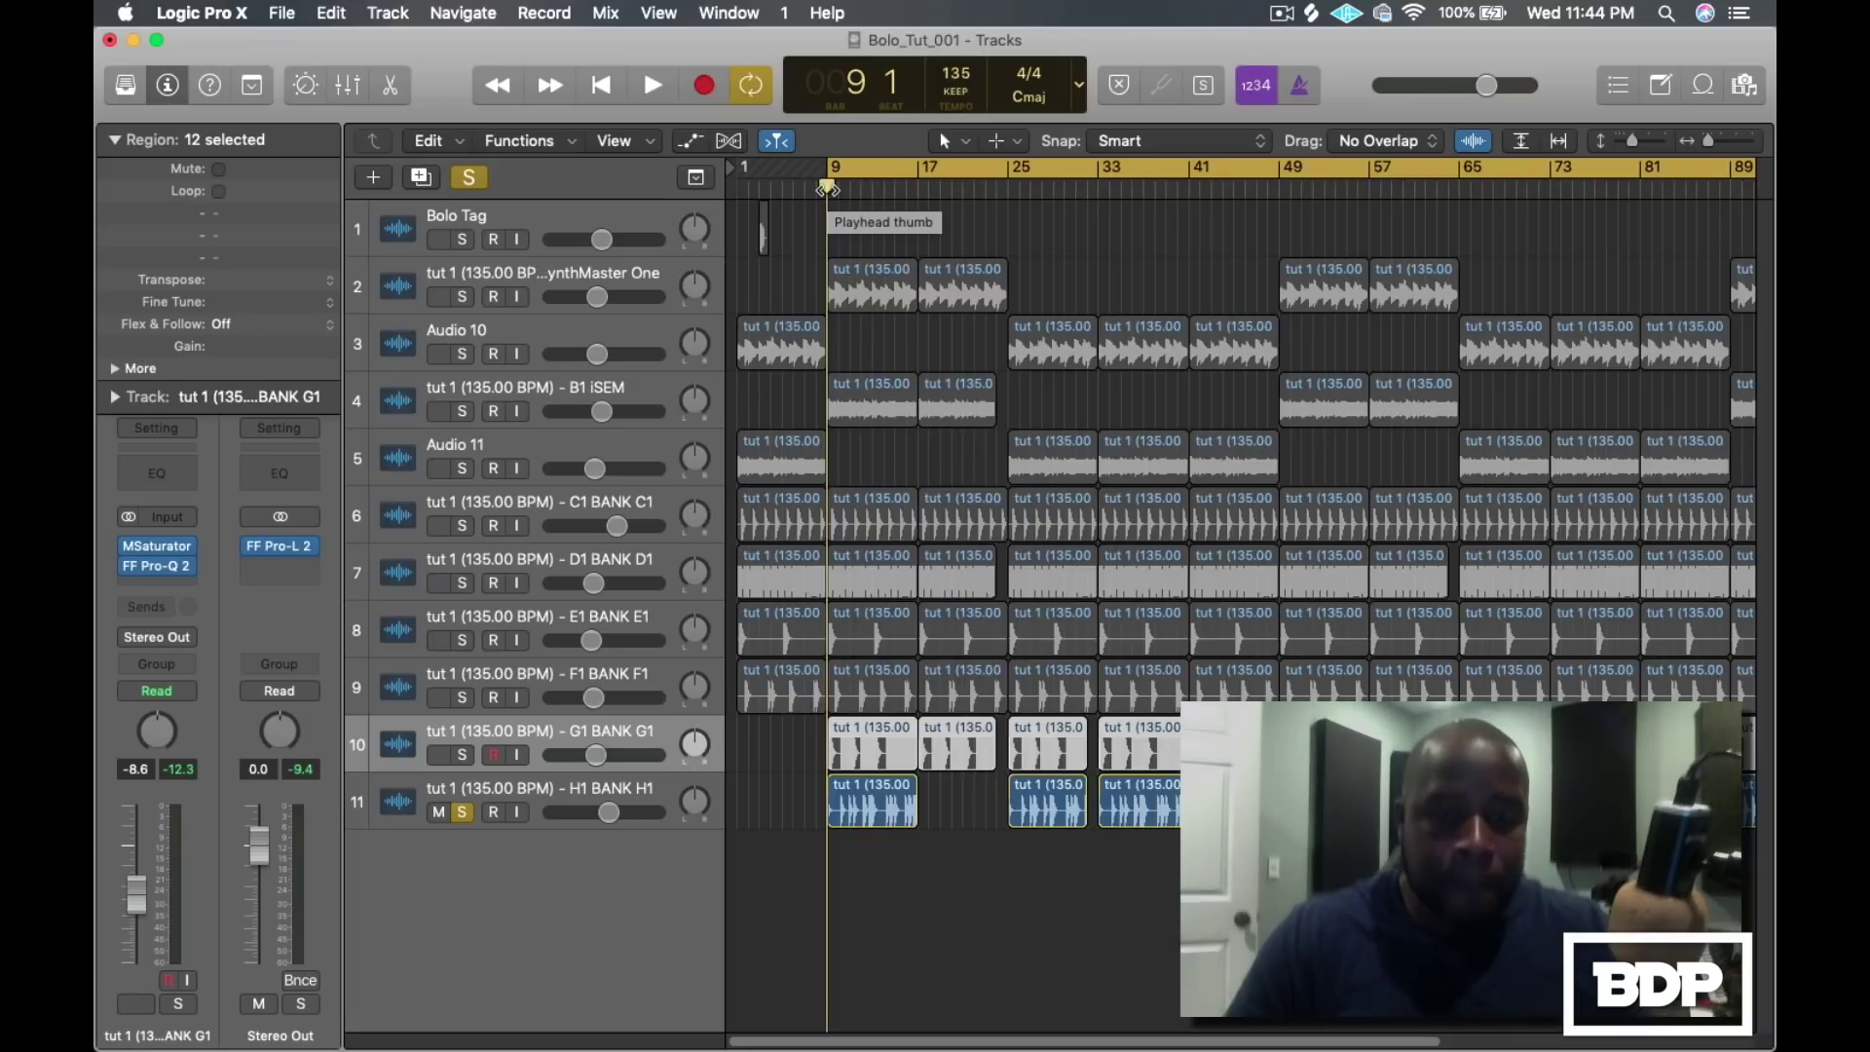
key("space")
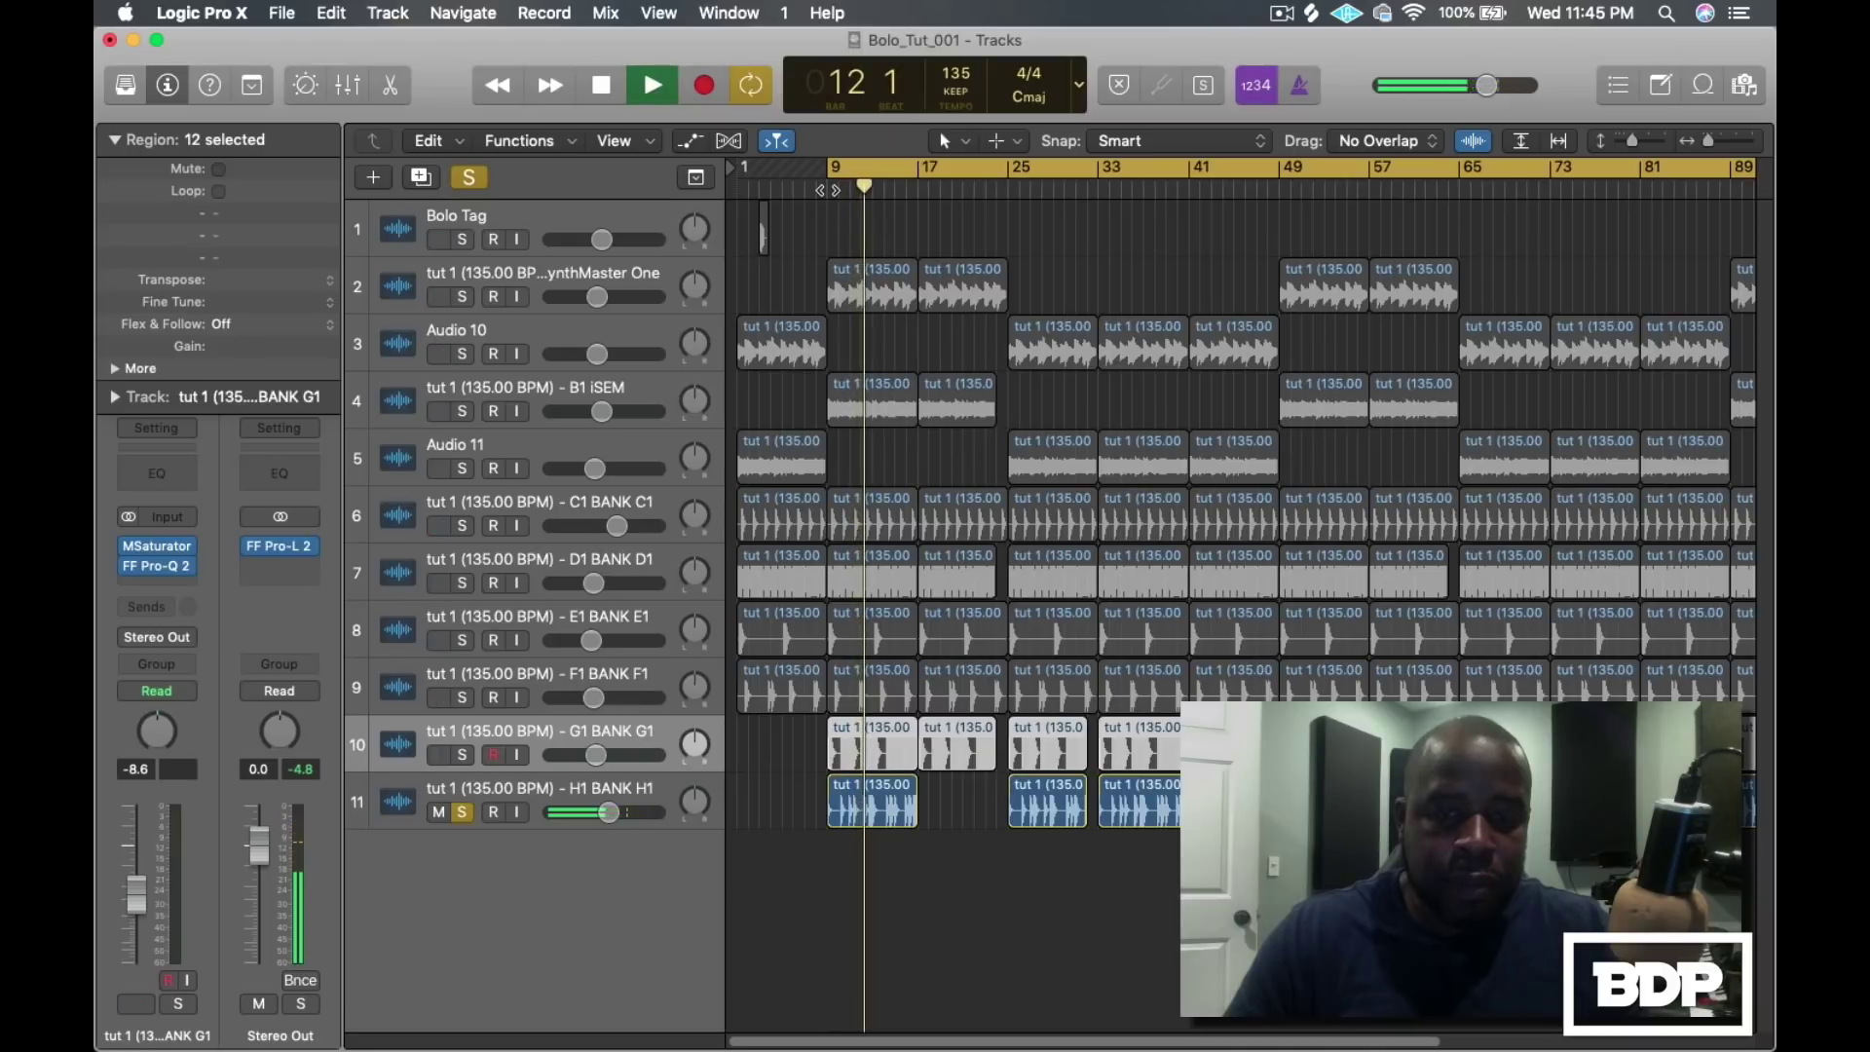
key("space")
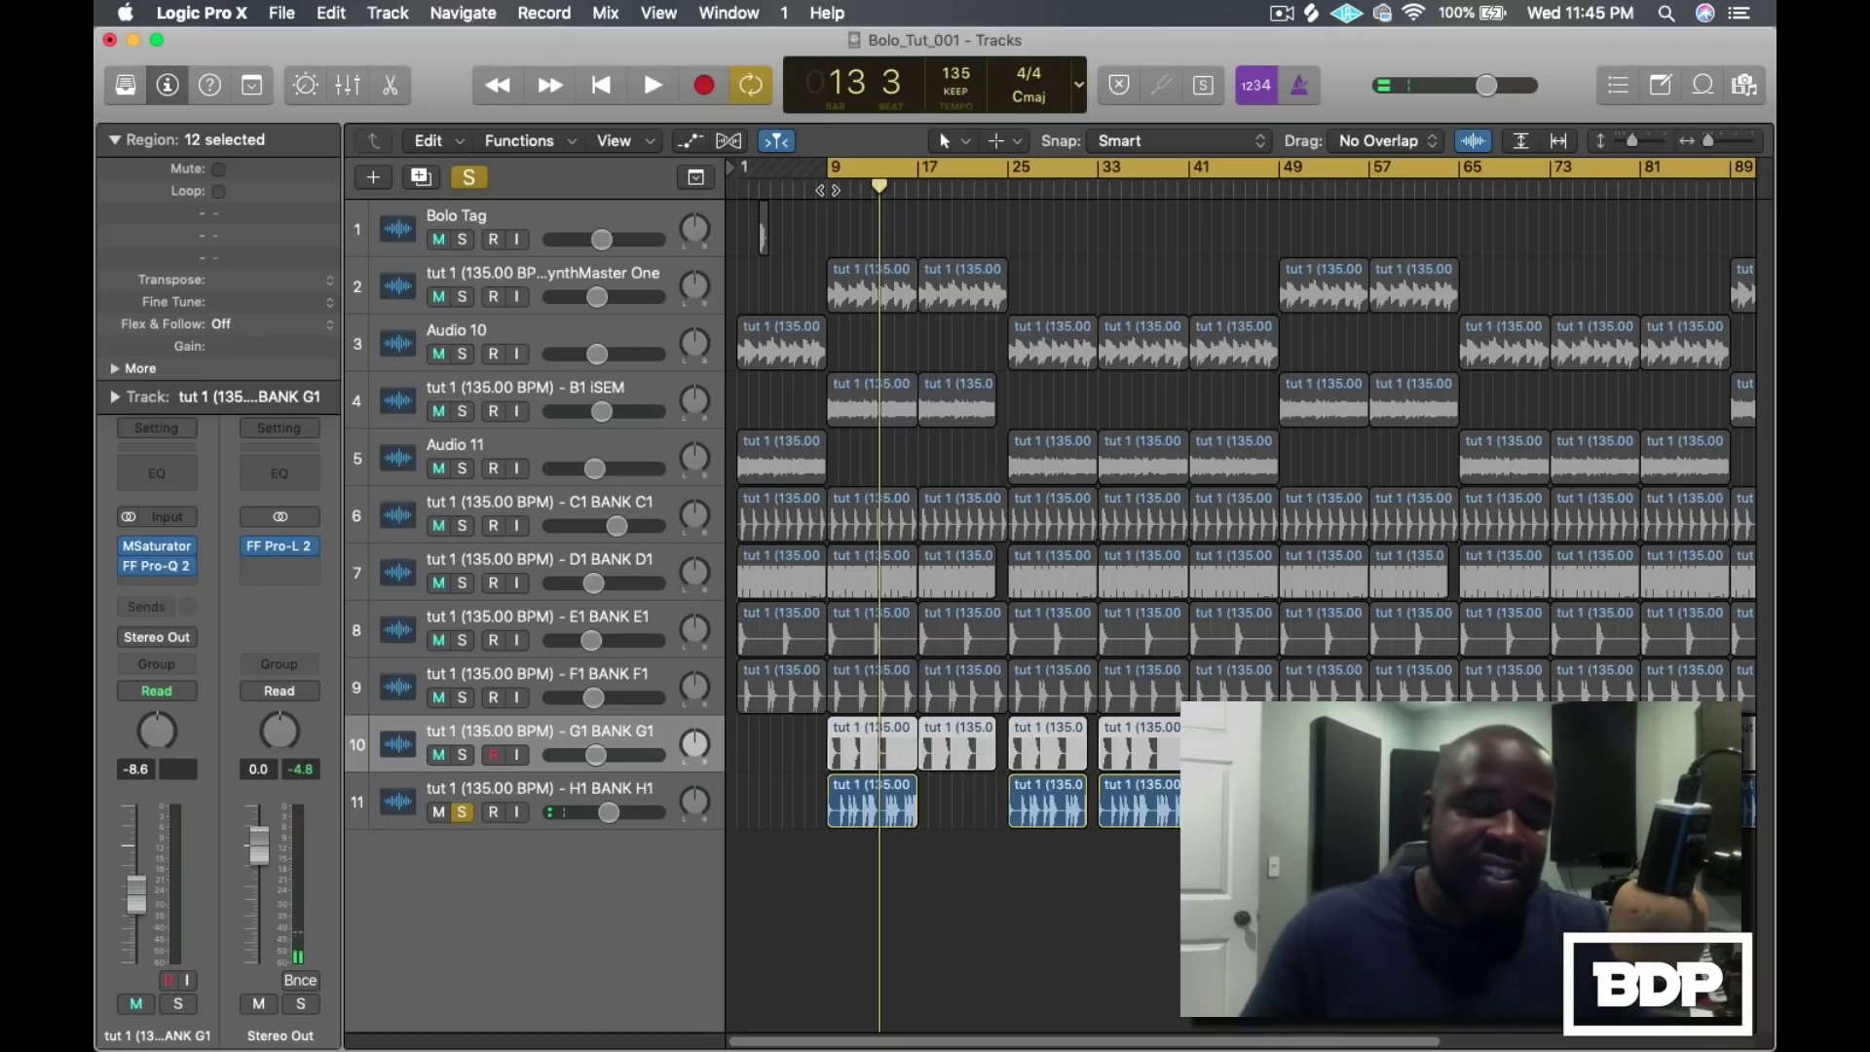
Solo G1 BANK G1 alongside H1 BANK H1 and play both, bypassing MSaturator and FF Pro-Q 2 on G1
left_click(463, 756)
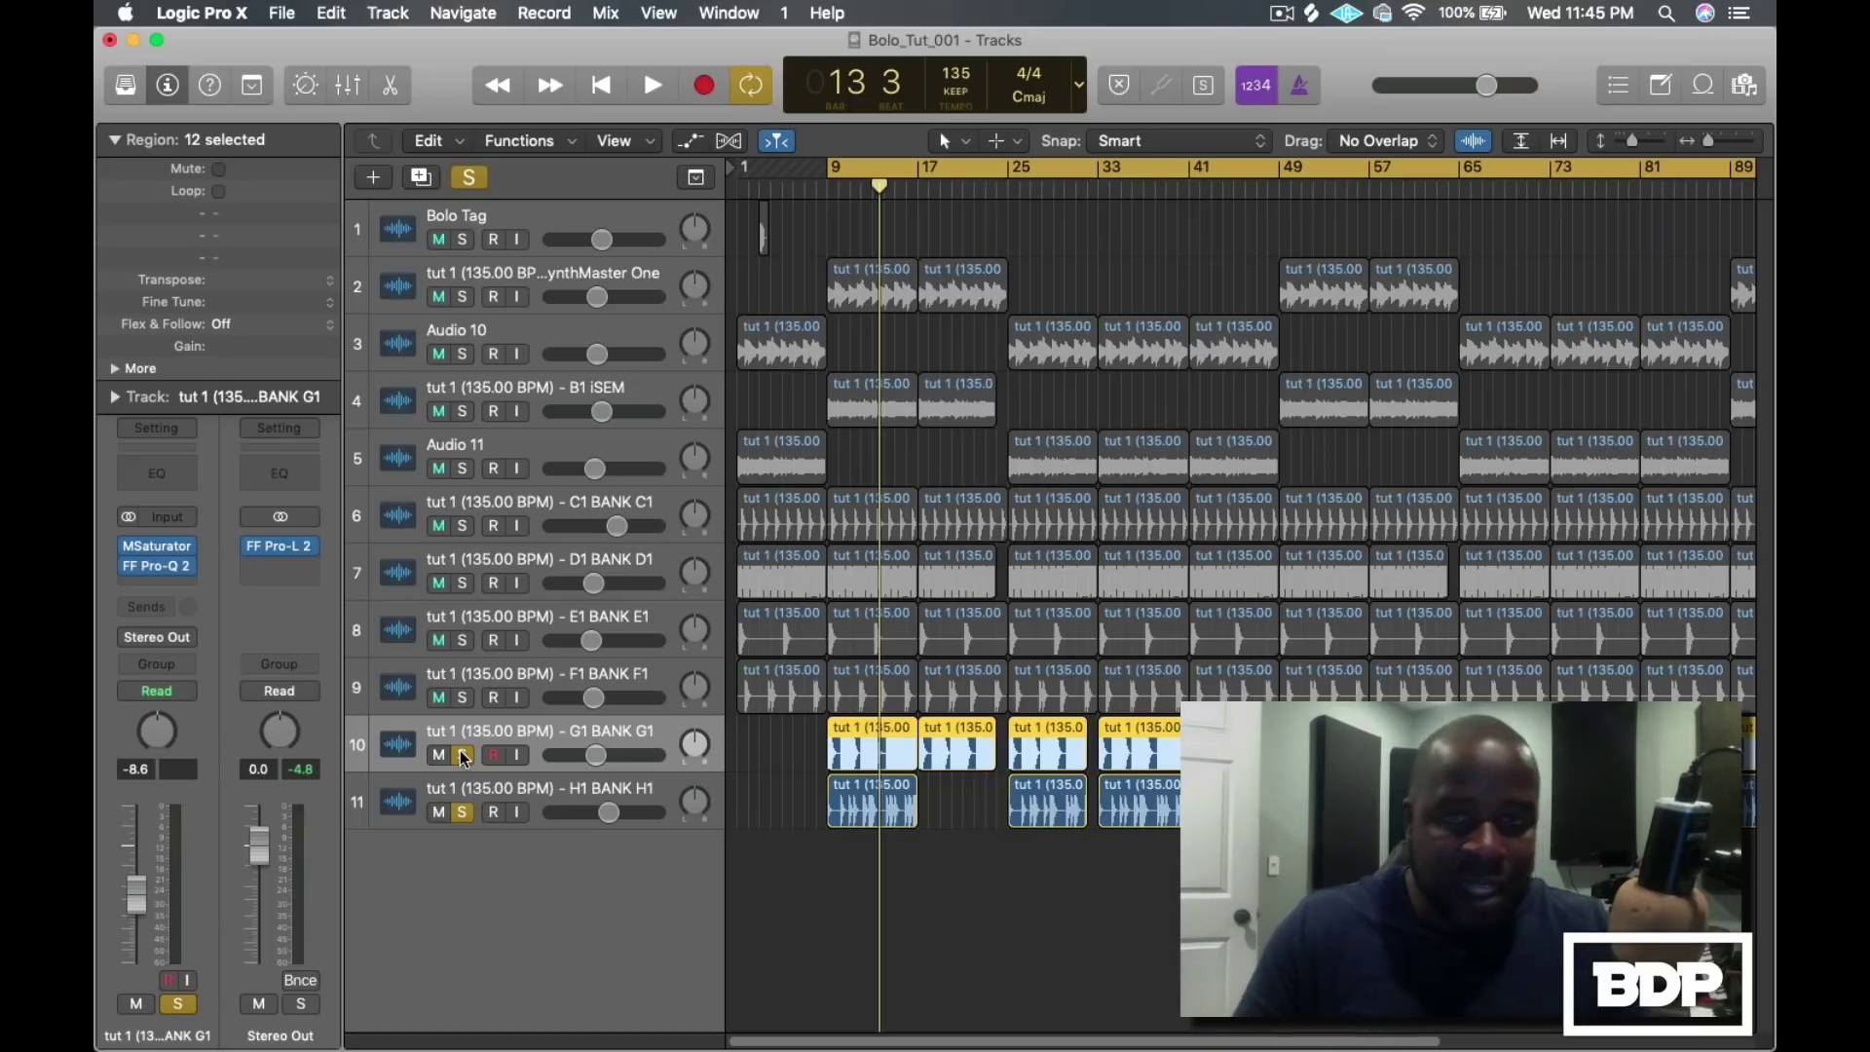
key("space")
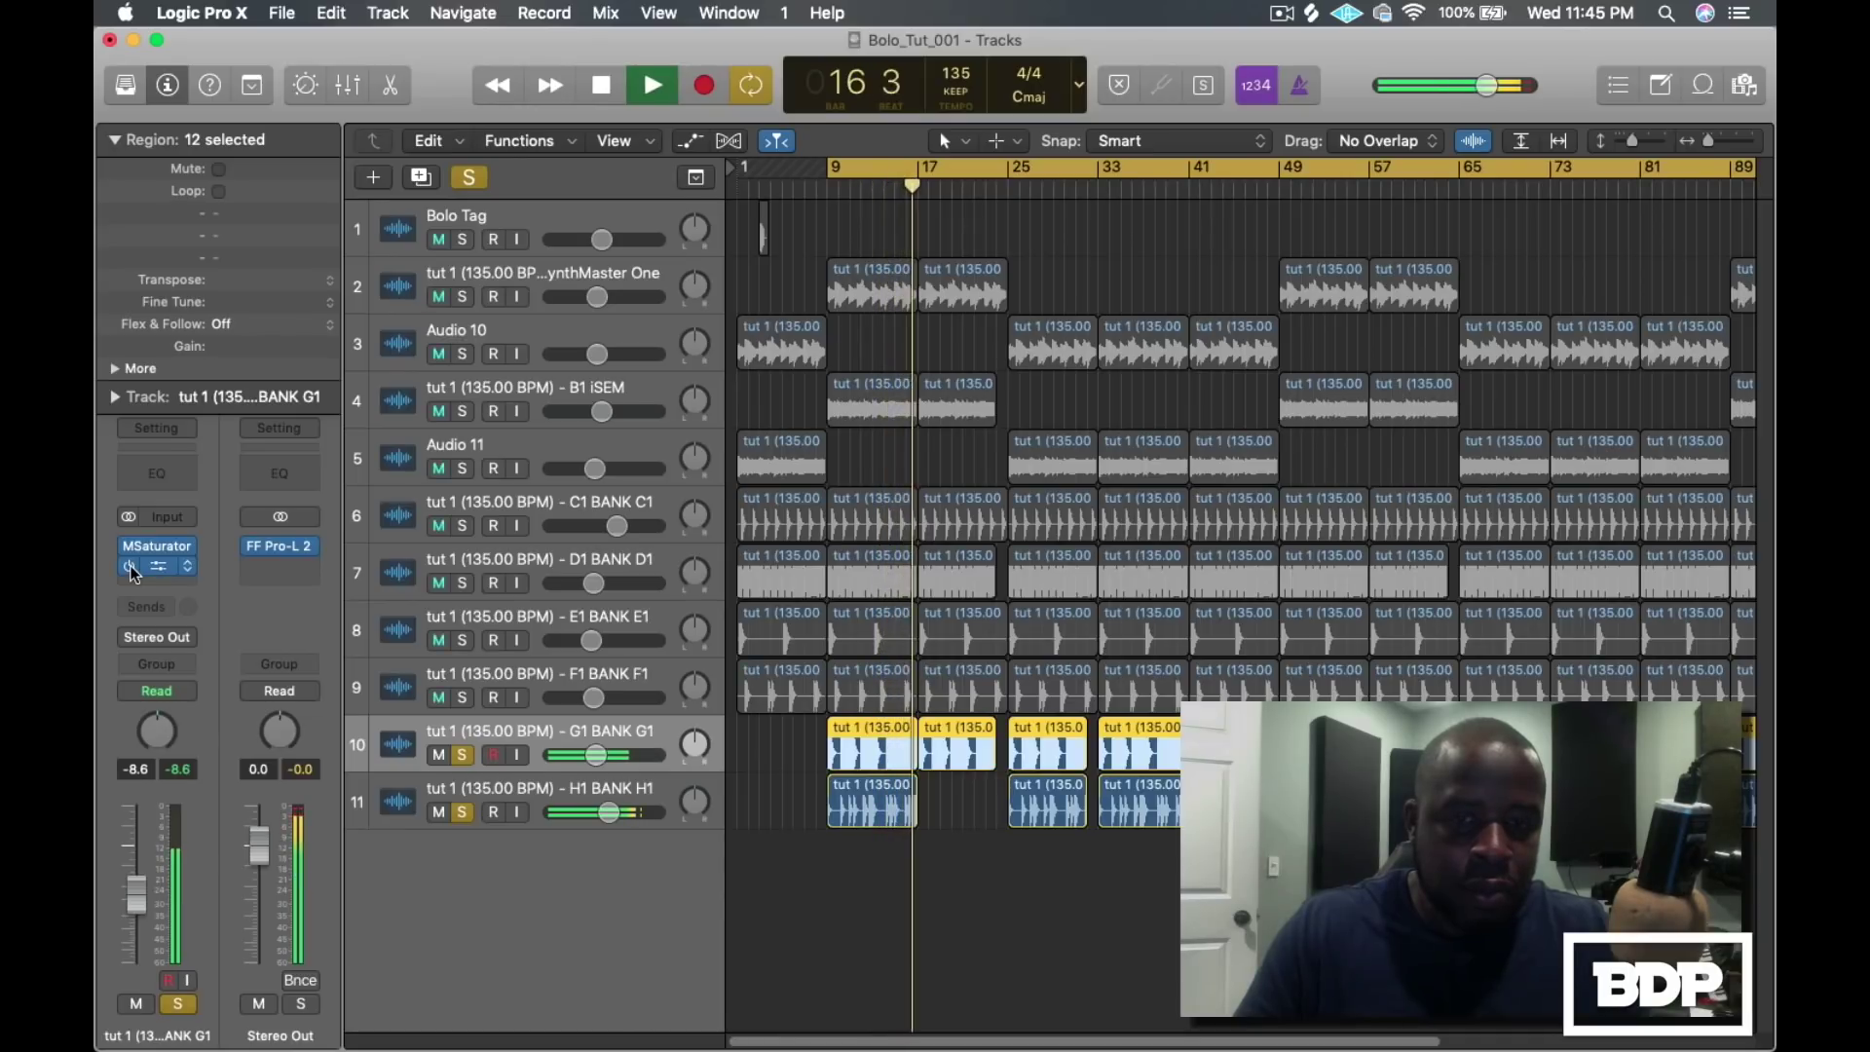
key("space")
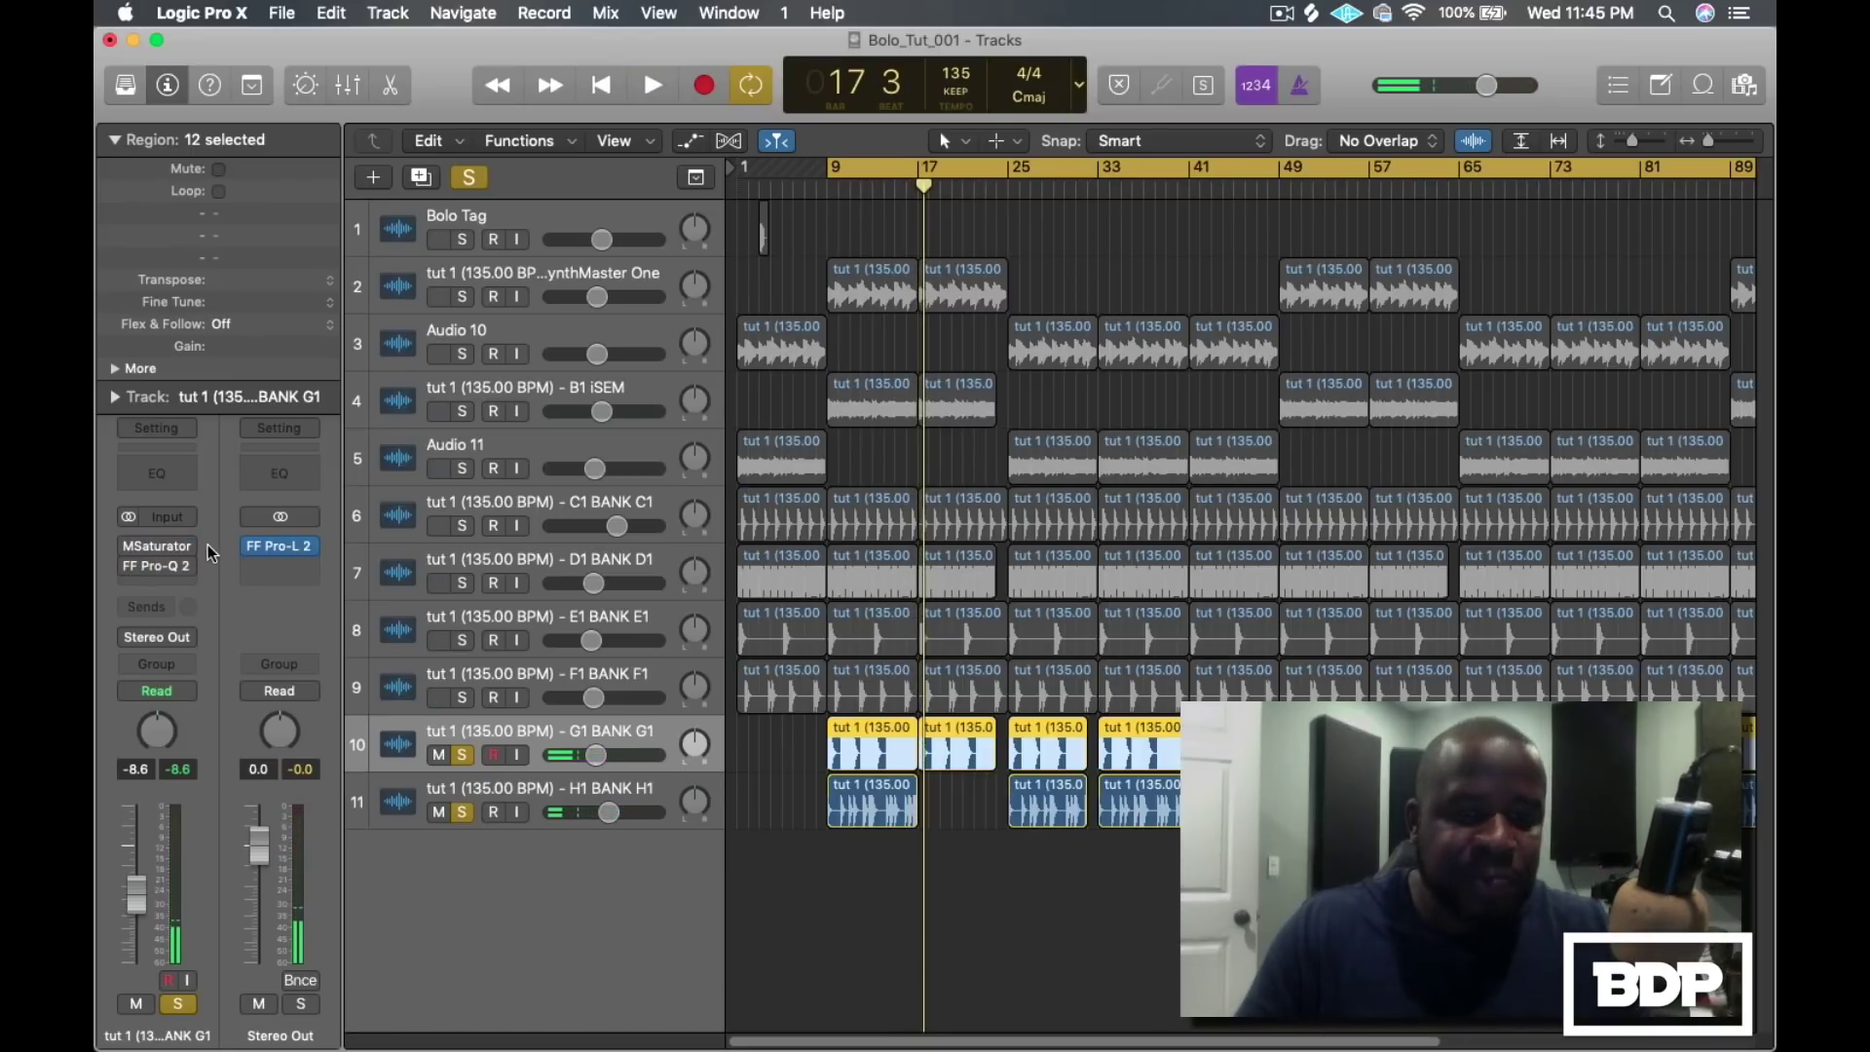
Replay G1 BANK G1 with H1 BANK H1 from bar 9, re-enabling MSaturator and FF Pro-Q 2 on G1 during playback
key("Return")
key("space")
mouse_move(185, 546)
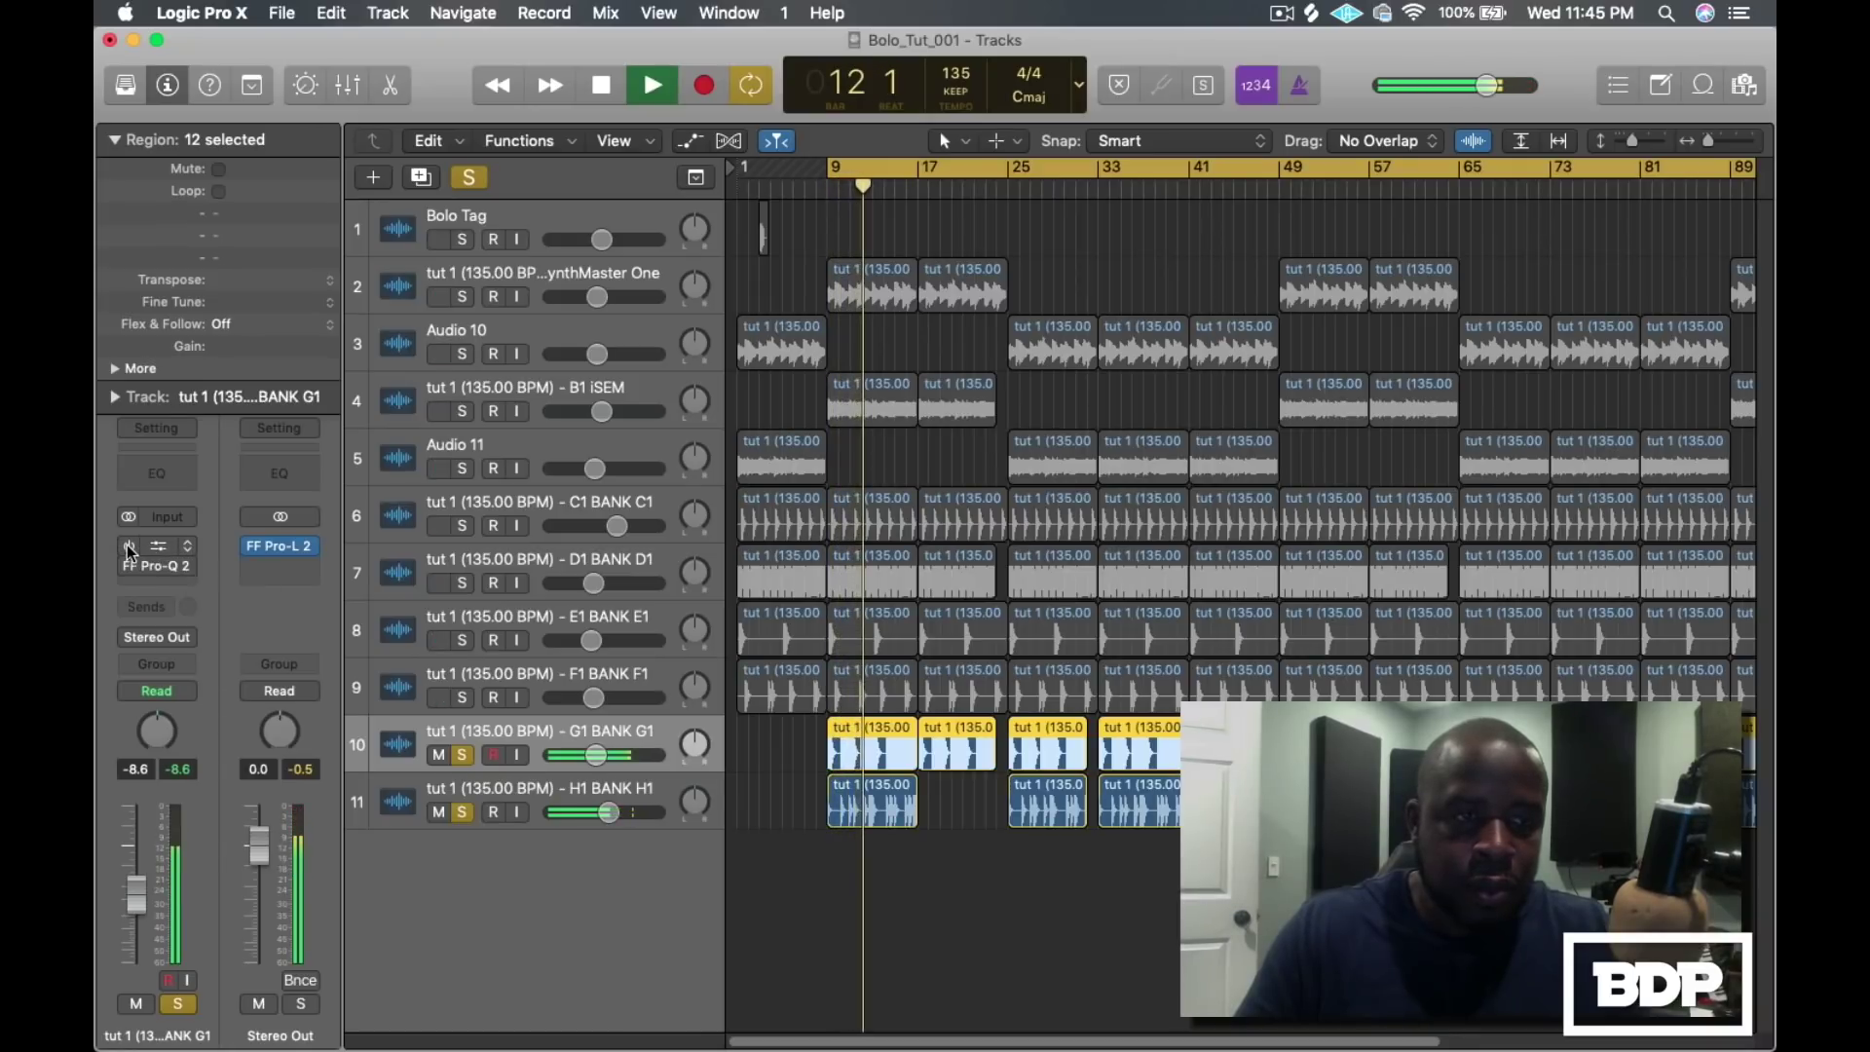
mouse_move(129, 568)
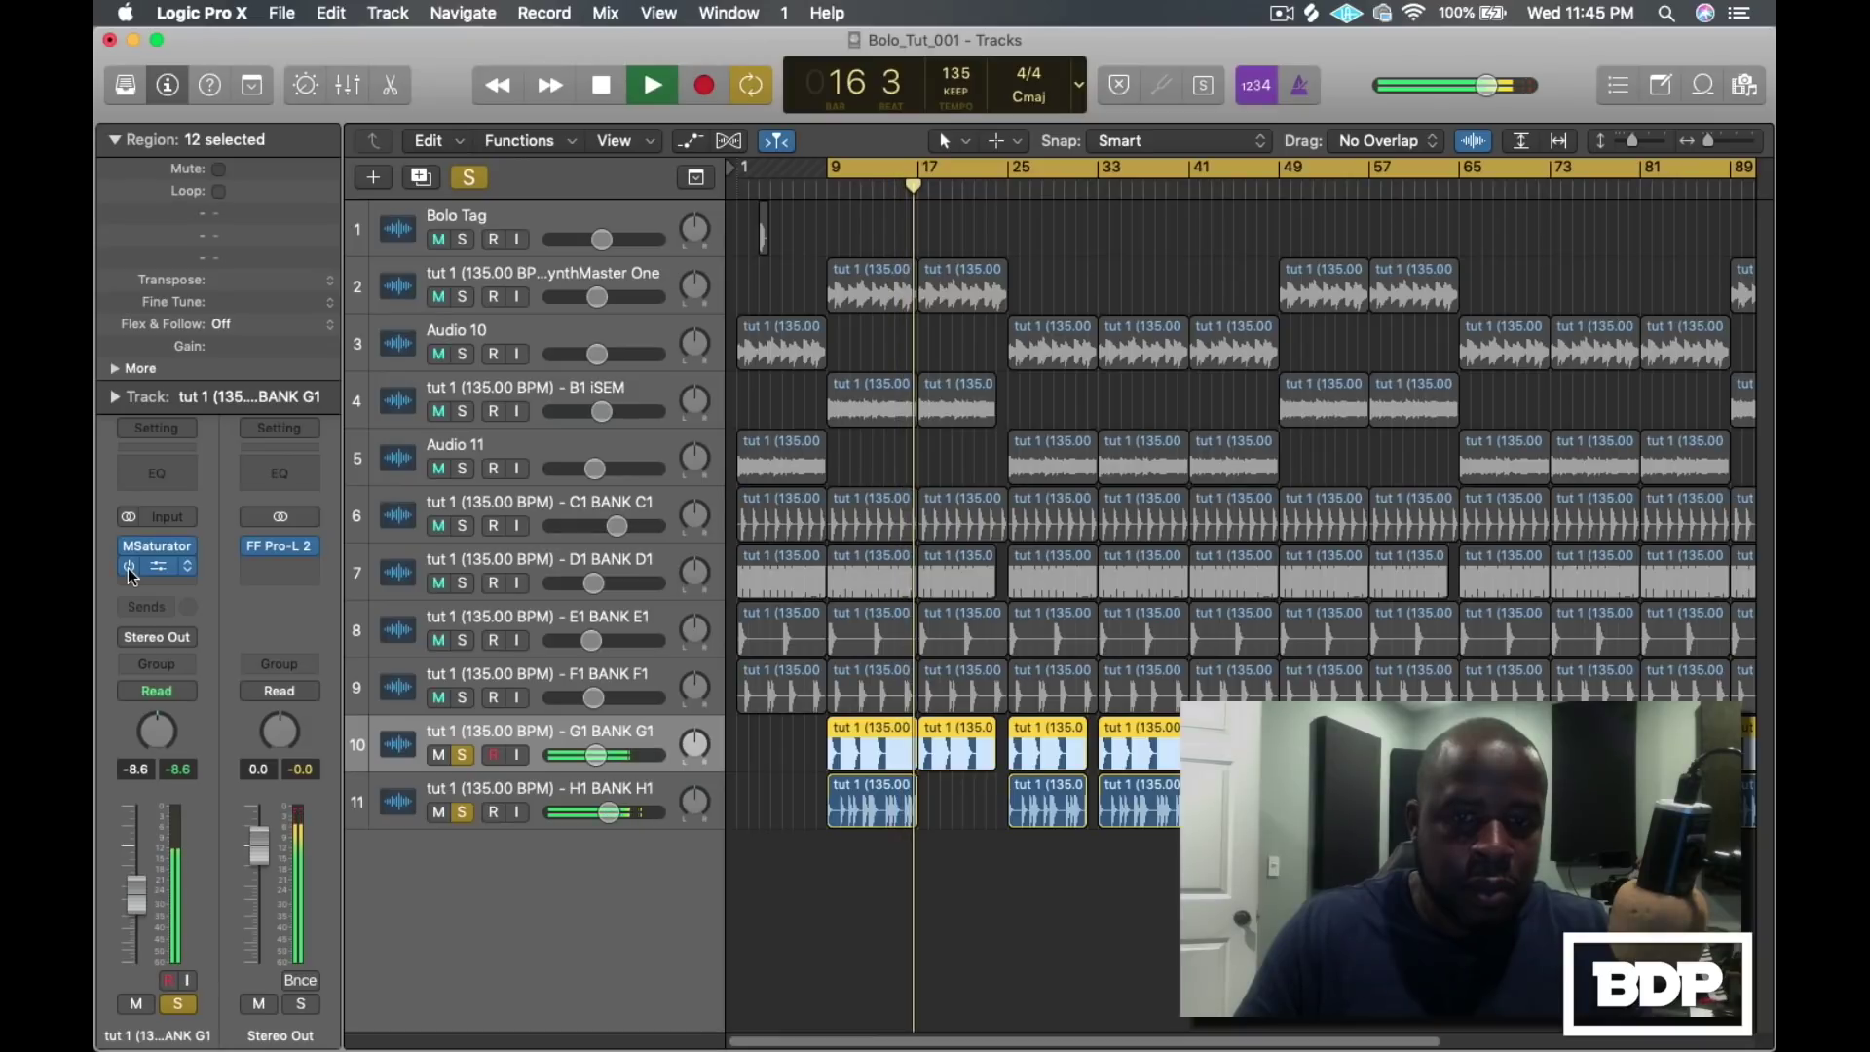
key("space")
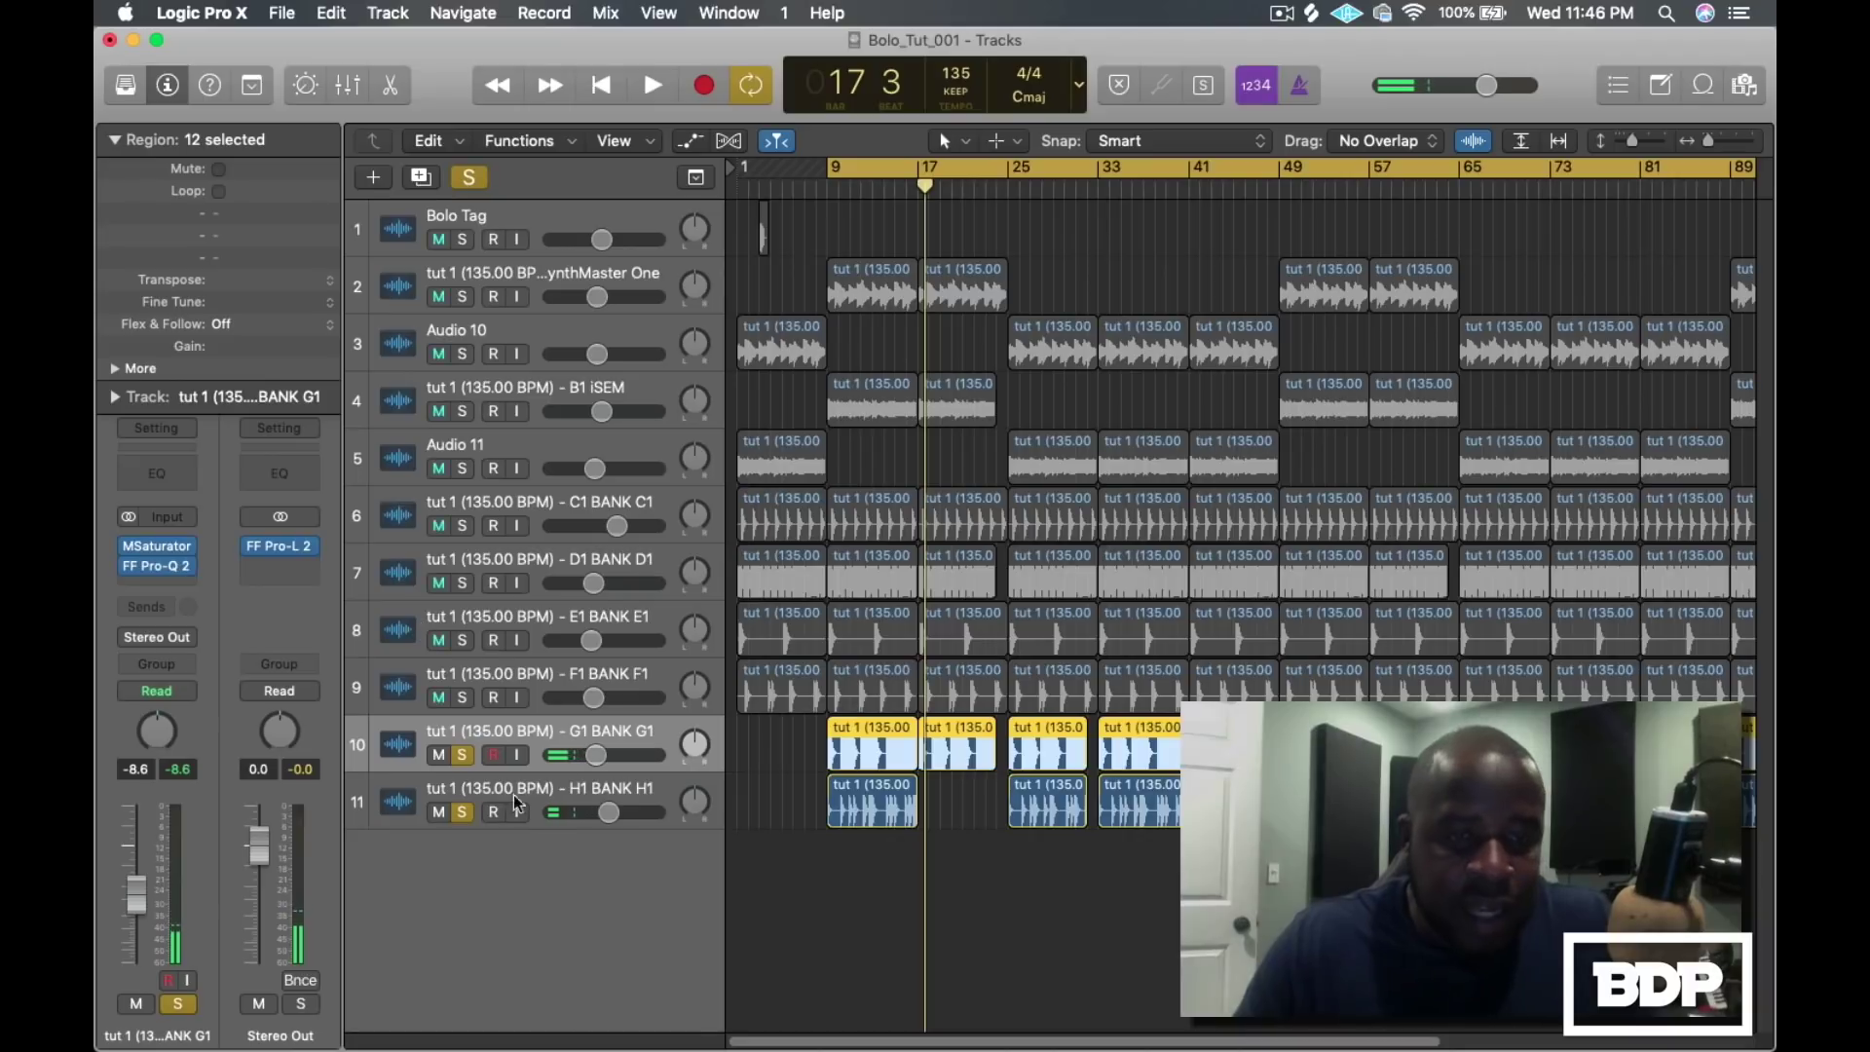
Unsolo G1 BANK G1 and H1 BANK H1, and extend the cycle range back to bar 1 with the playhead there
left_click(464, 754)
left_click(464, 812)
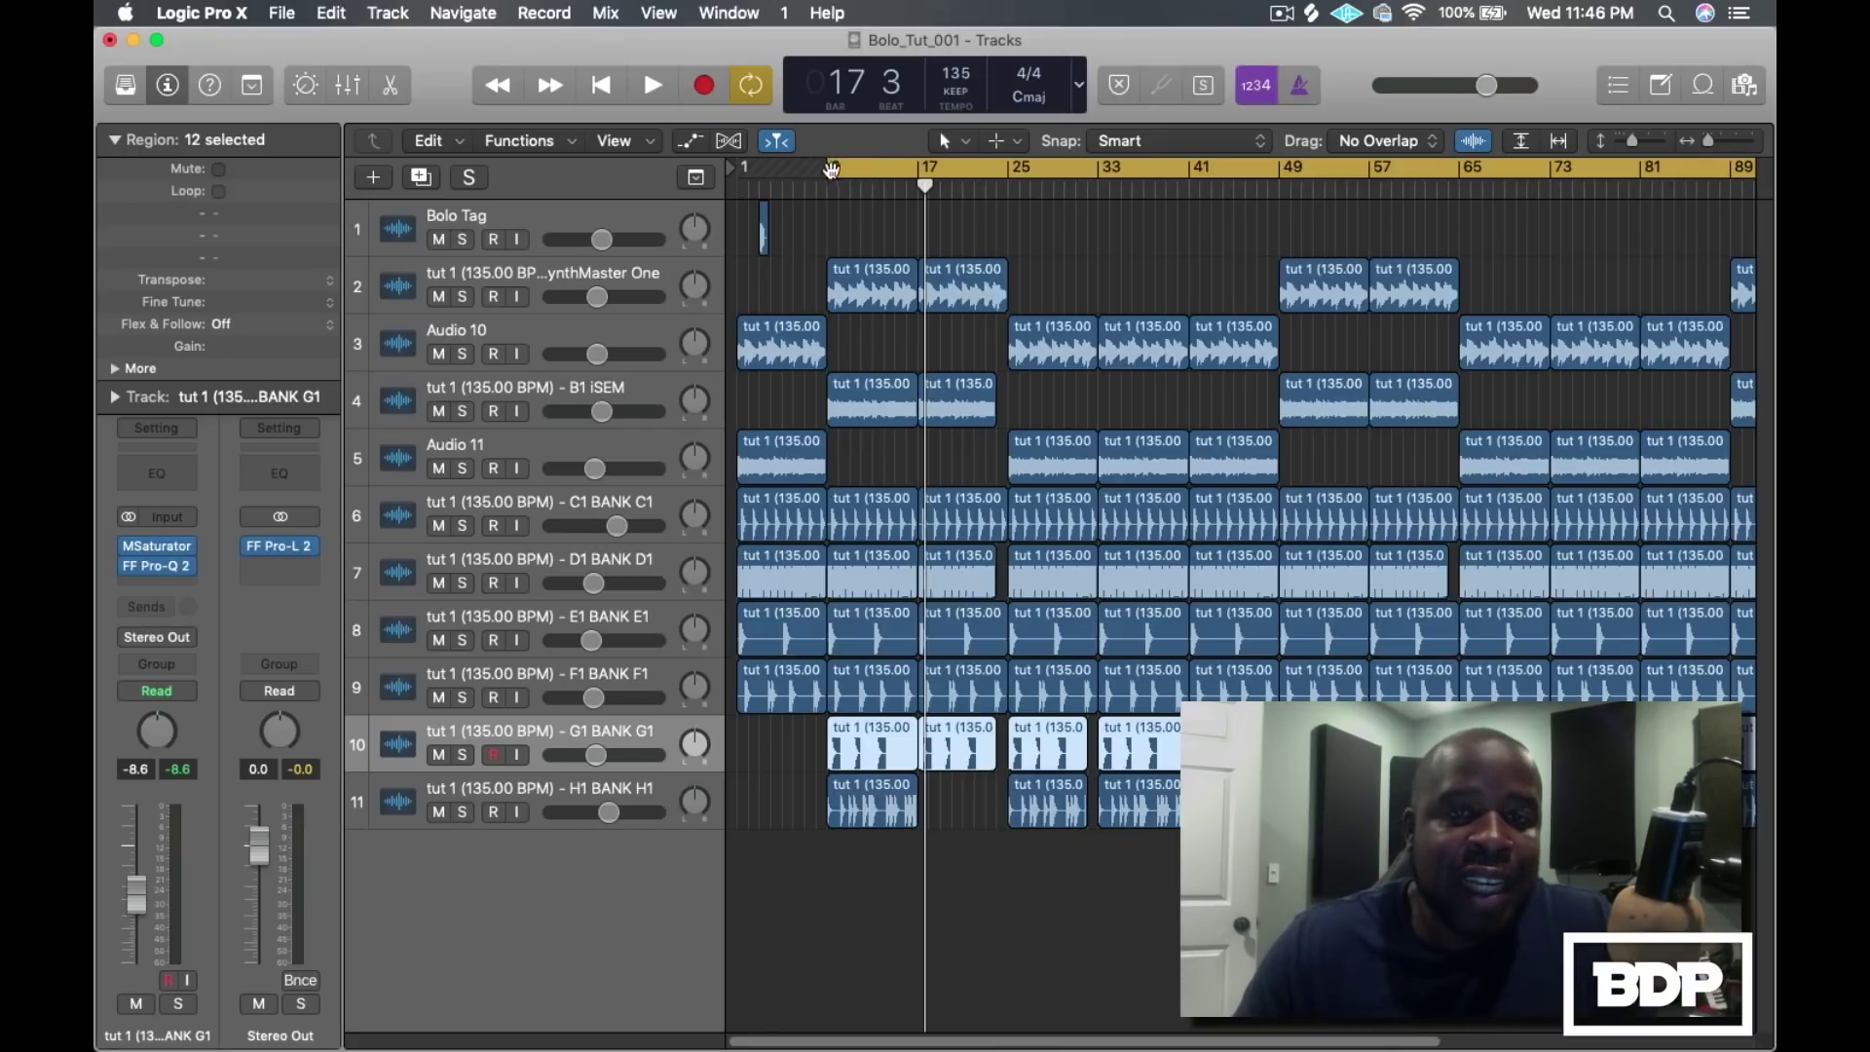
left_click_drag(831, 170, 735, 178)
left_click(735, 190)
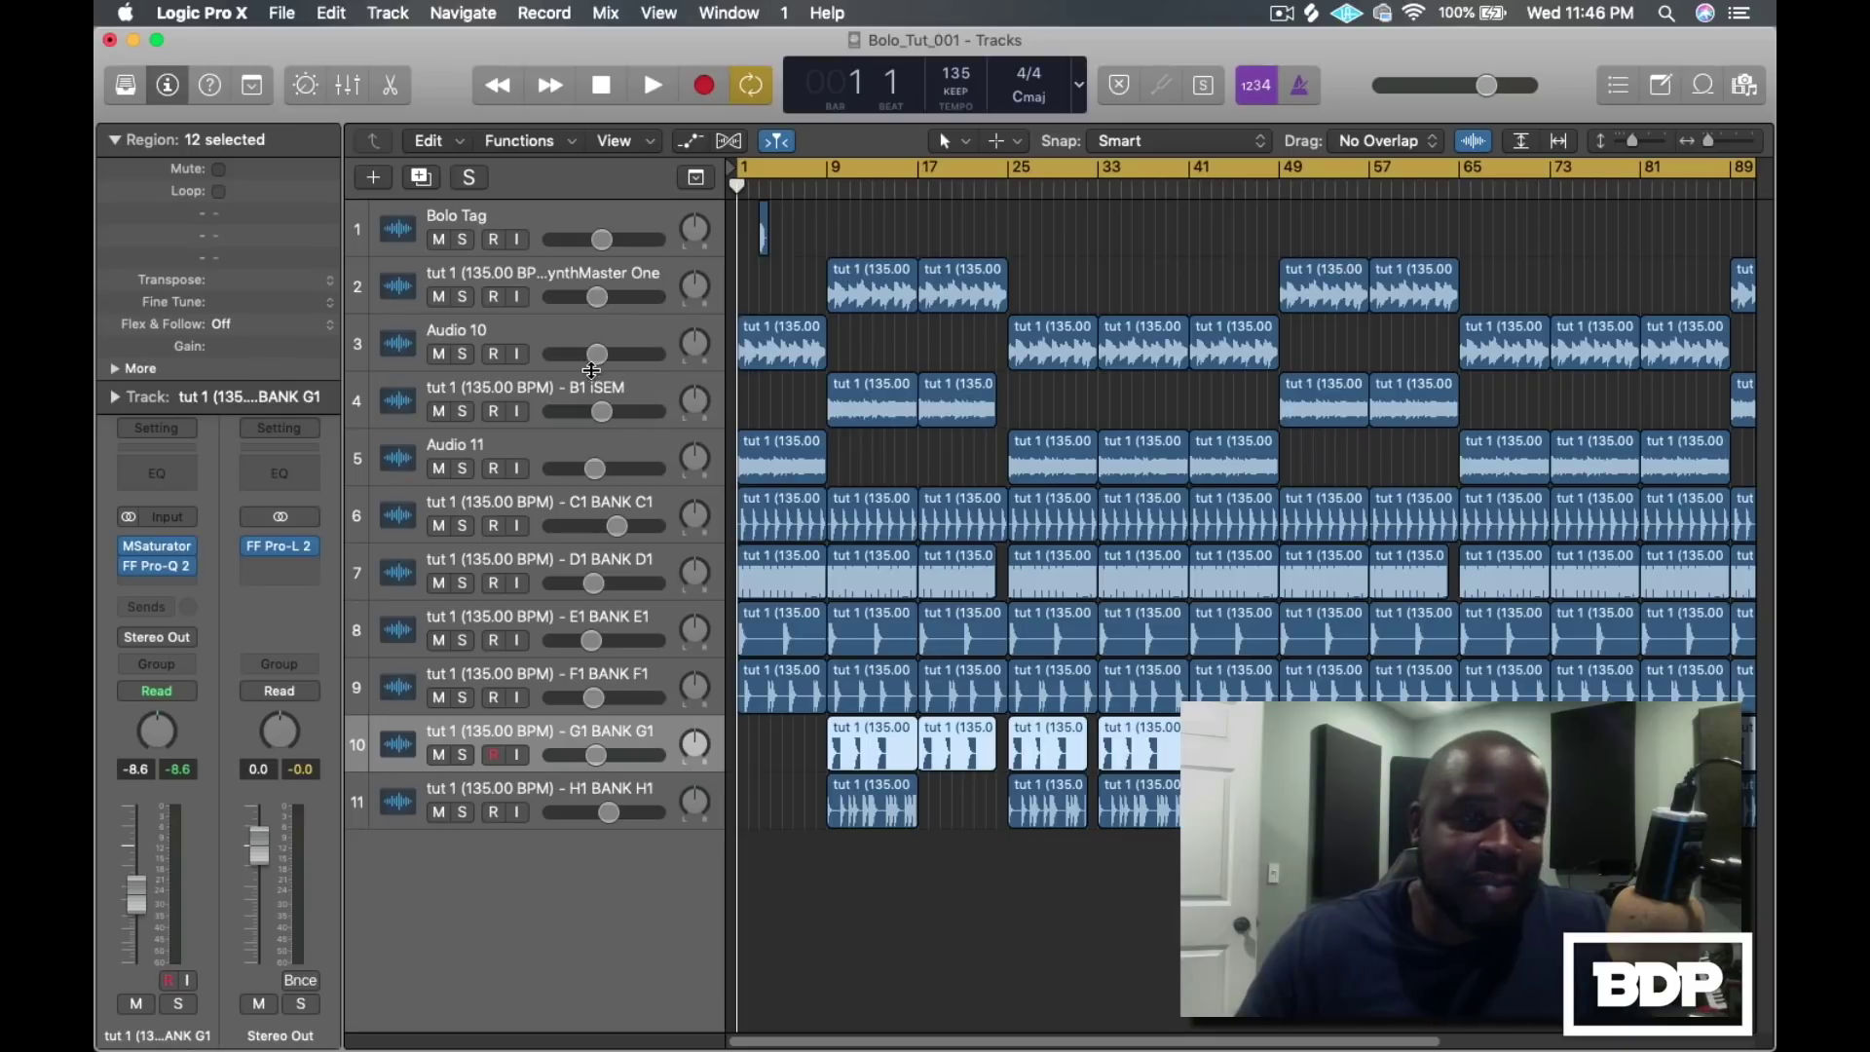
Open FF Pro-L 2 on the Stereo Out and examine its release, gain reduction meter and gain settings
left_click(281, 550)
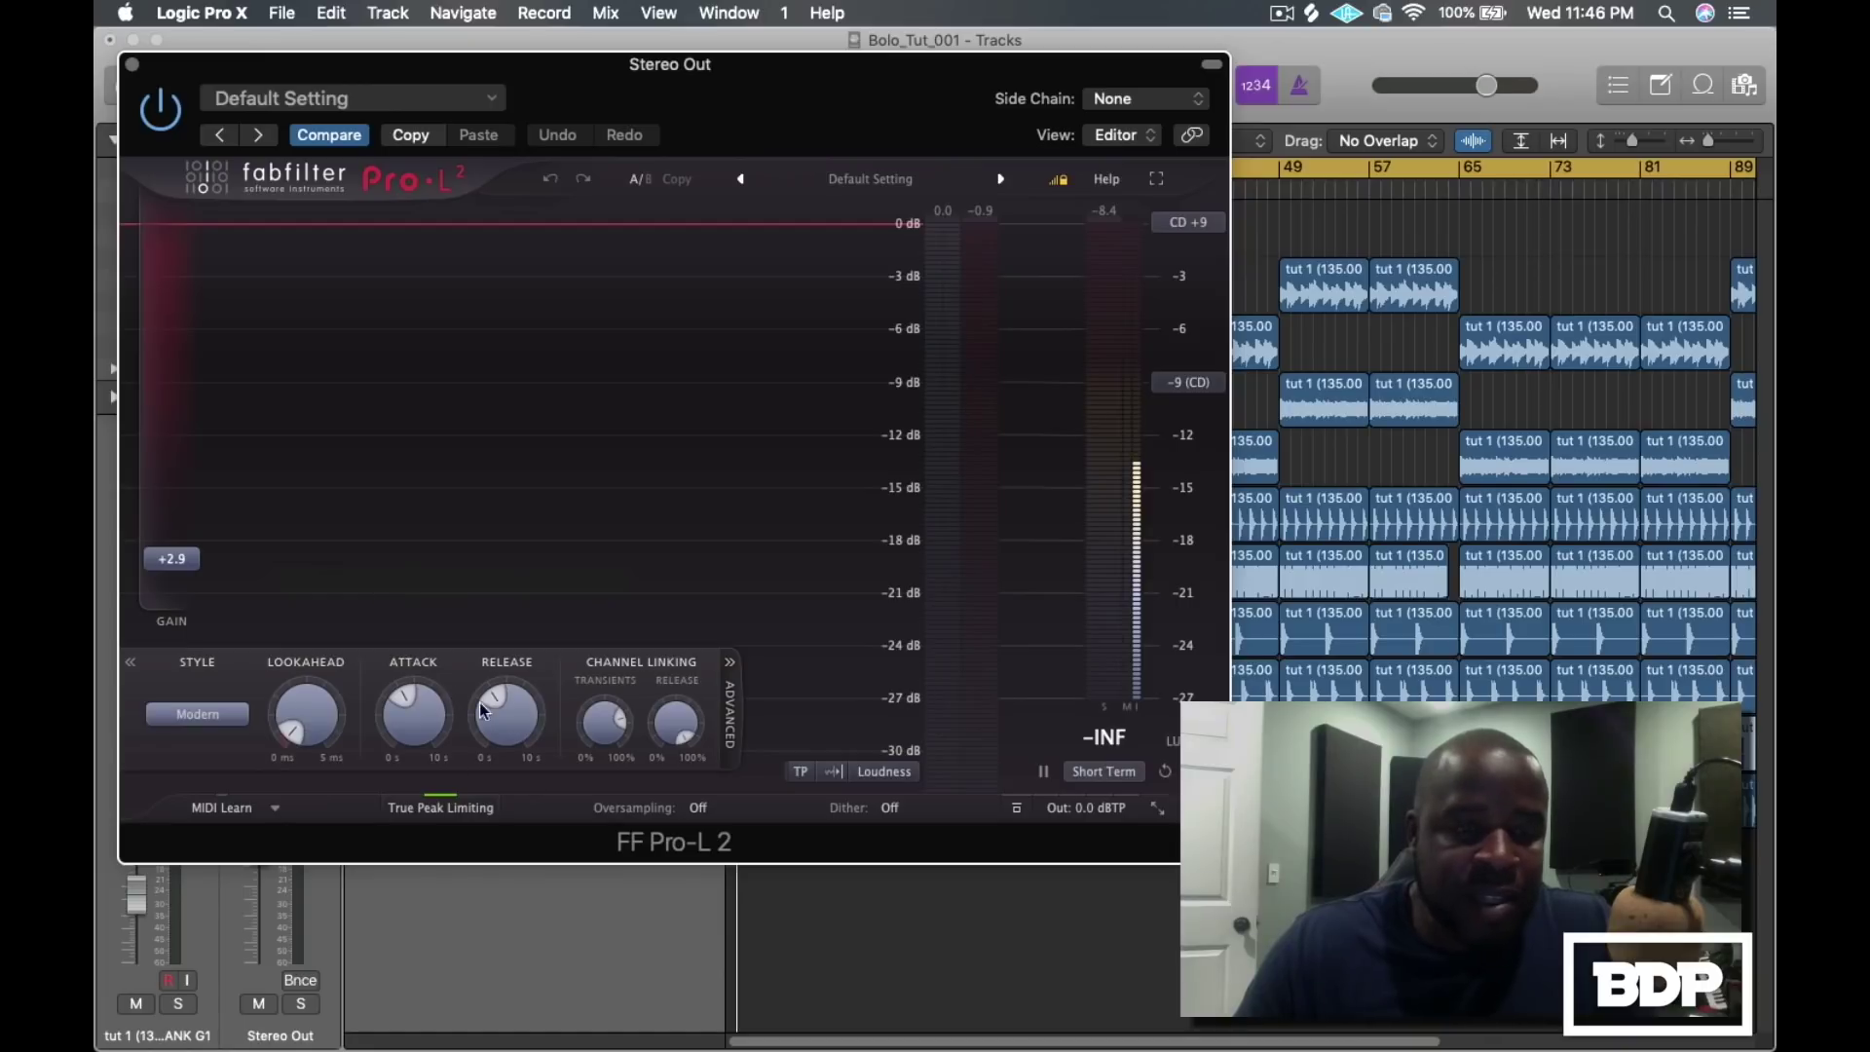
mouse_move(516, 690)
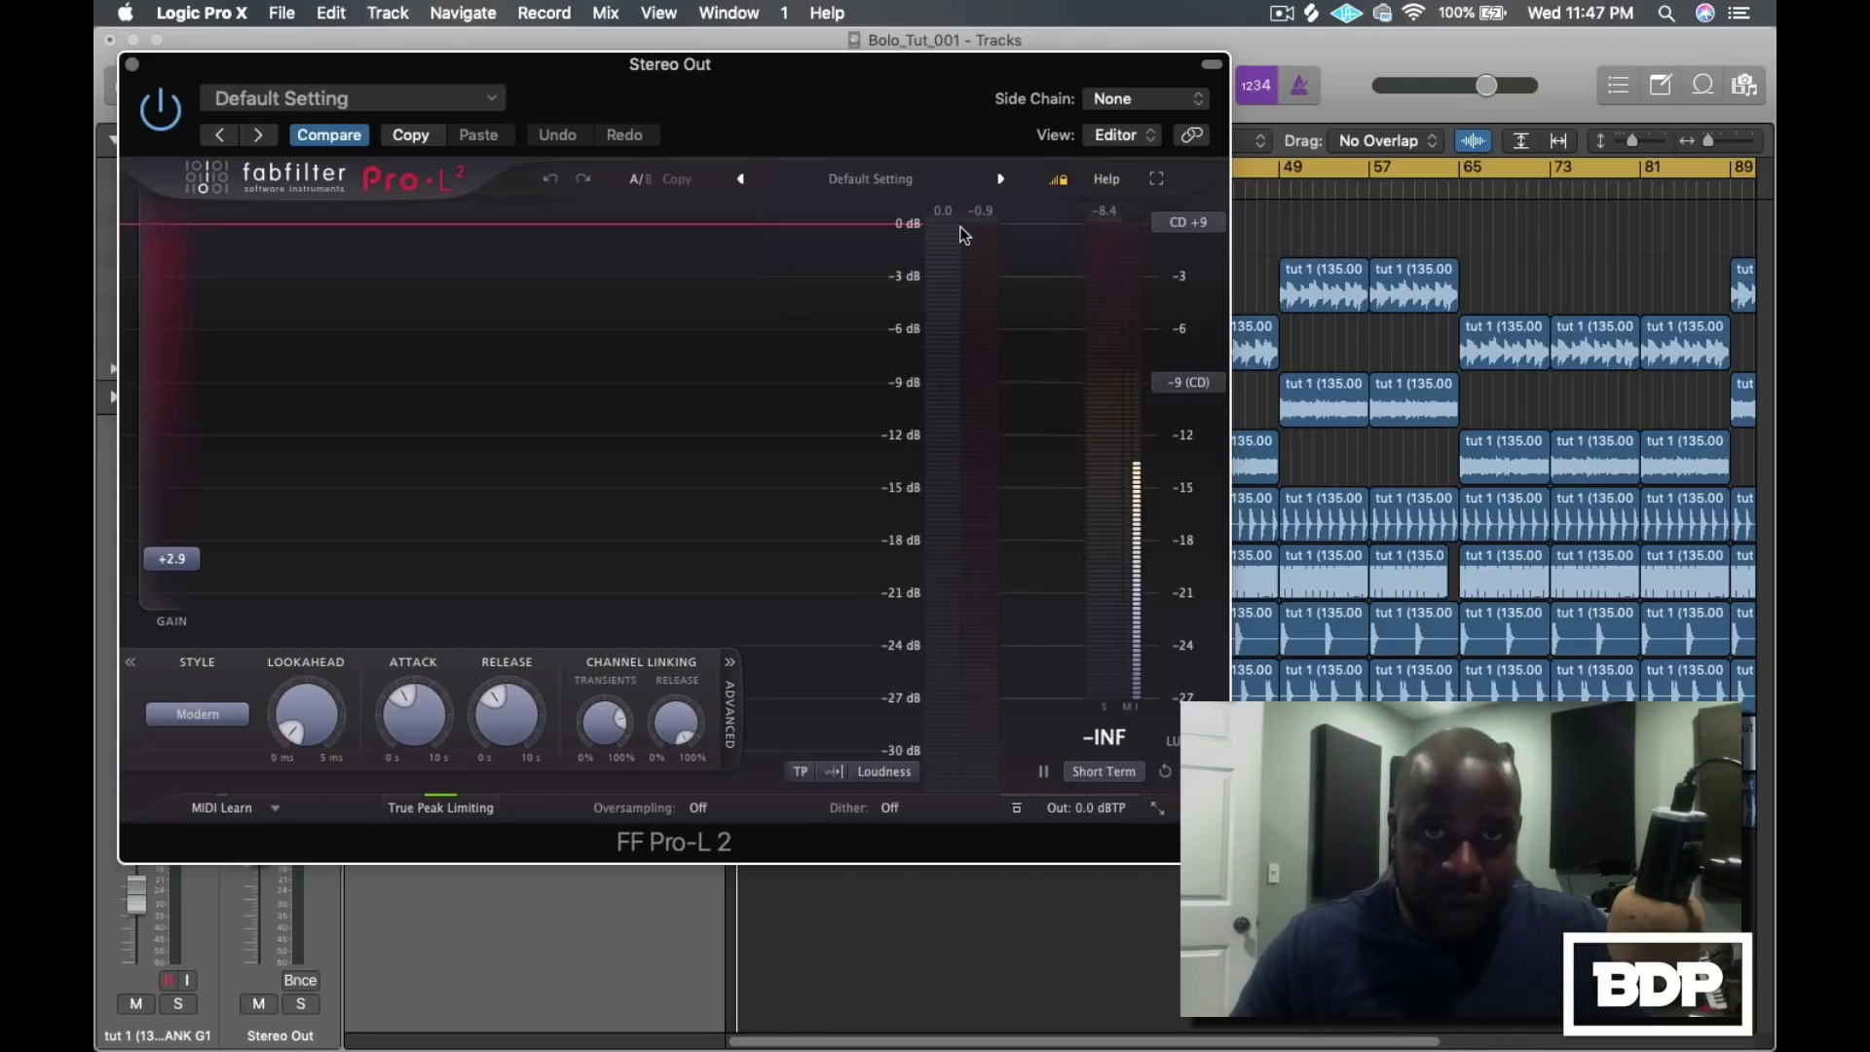
mouse_move(980, 237)
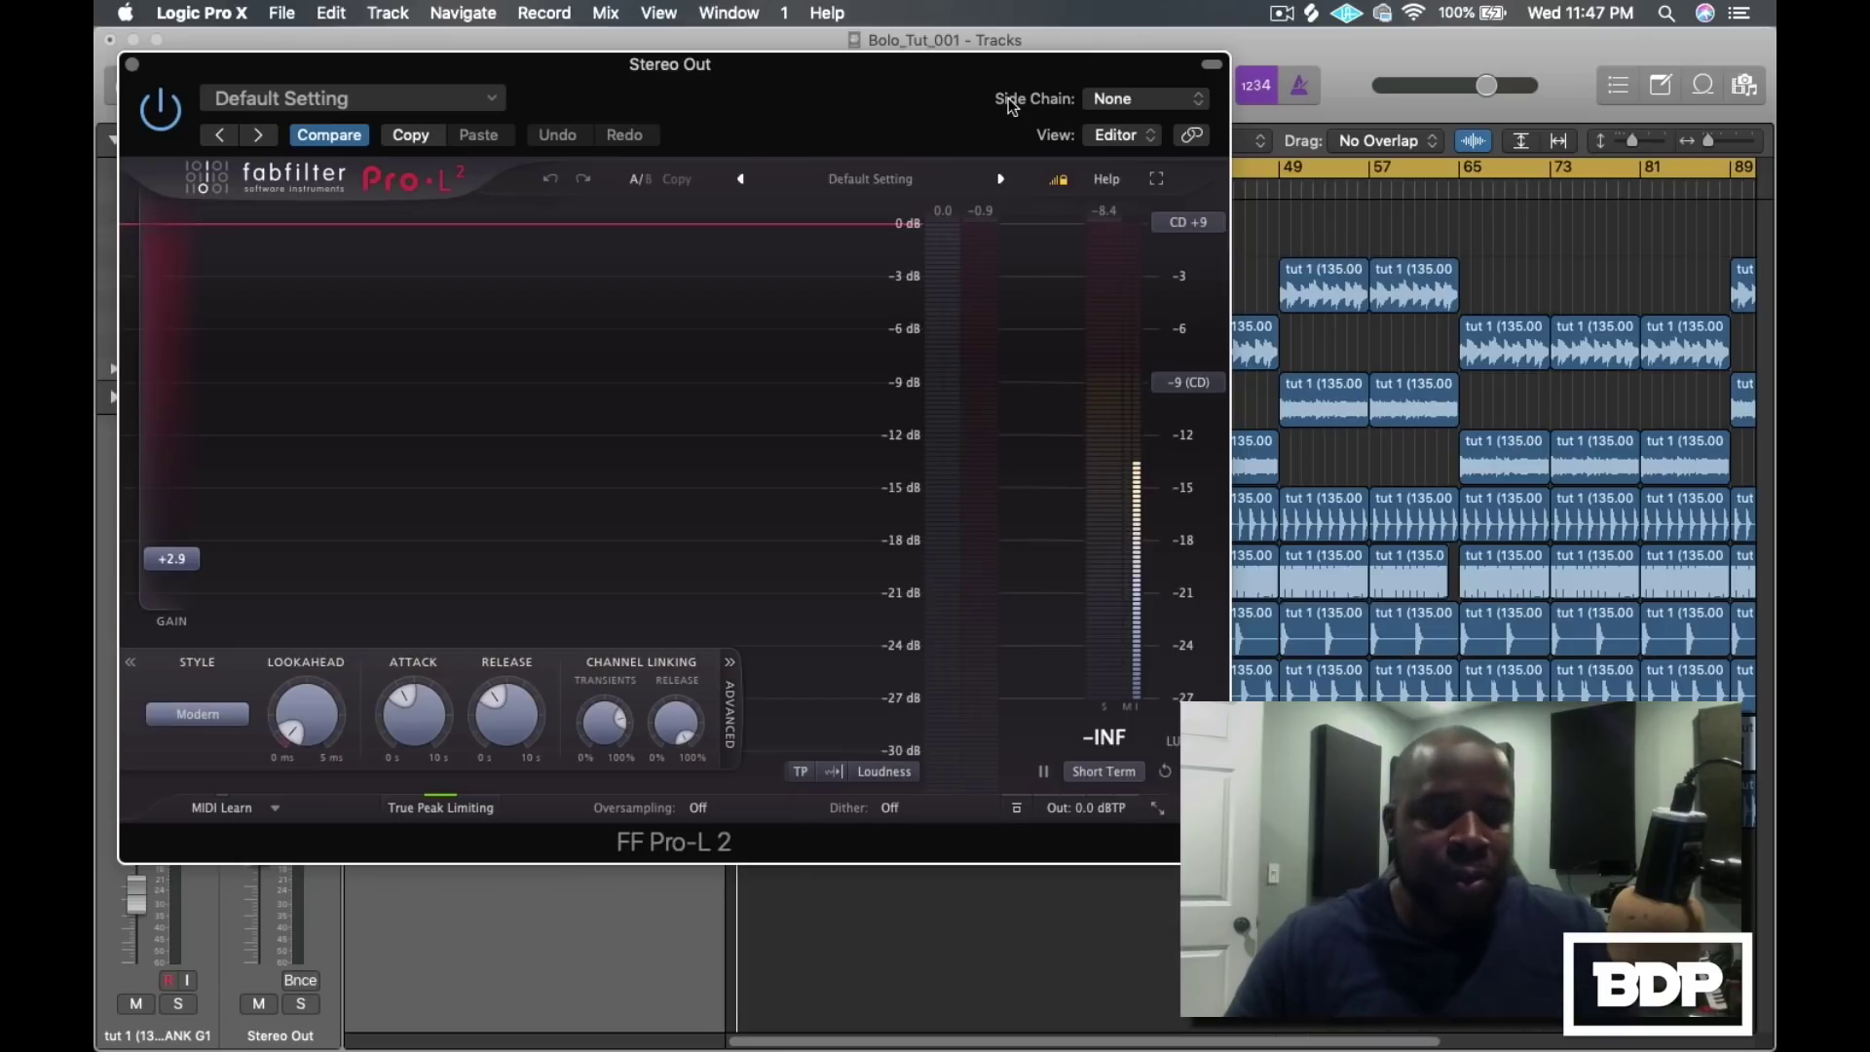
mouse_move(180, 601)
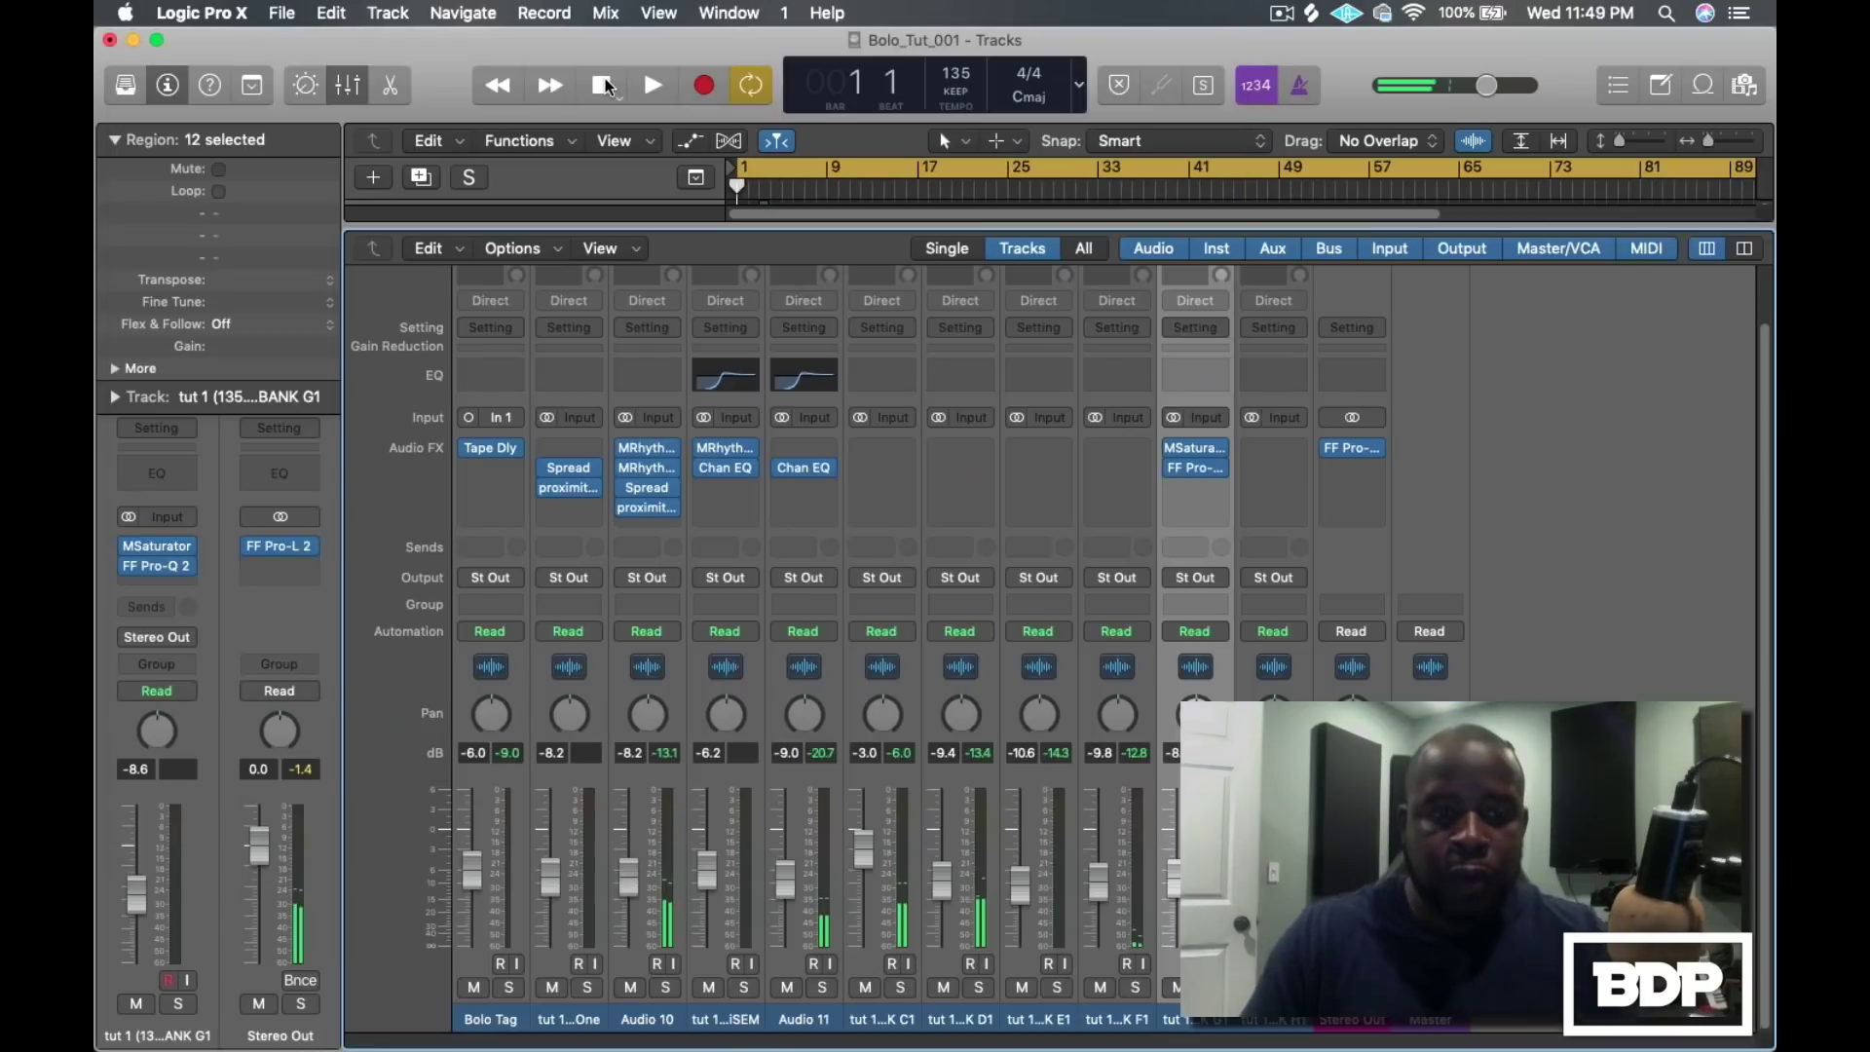
Play the full mix from bar 1 with the Stereo Out's FF Pro-L 2 open, hiding the mixer and moving the plug-in window to reveal the upper tracks
key("space")
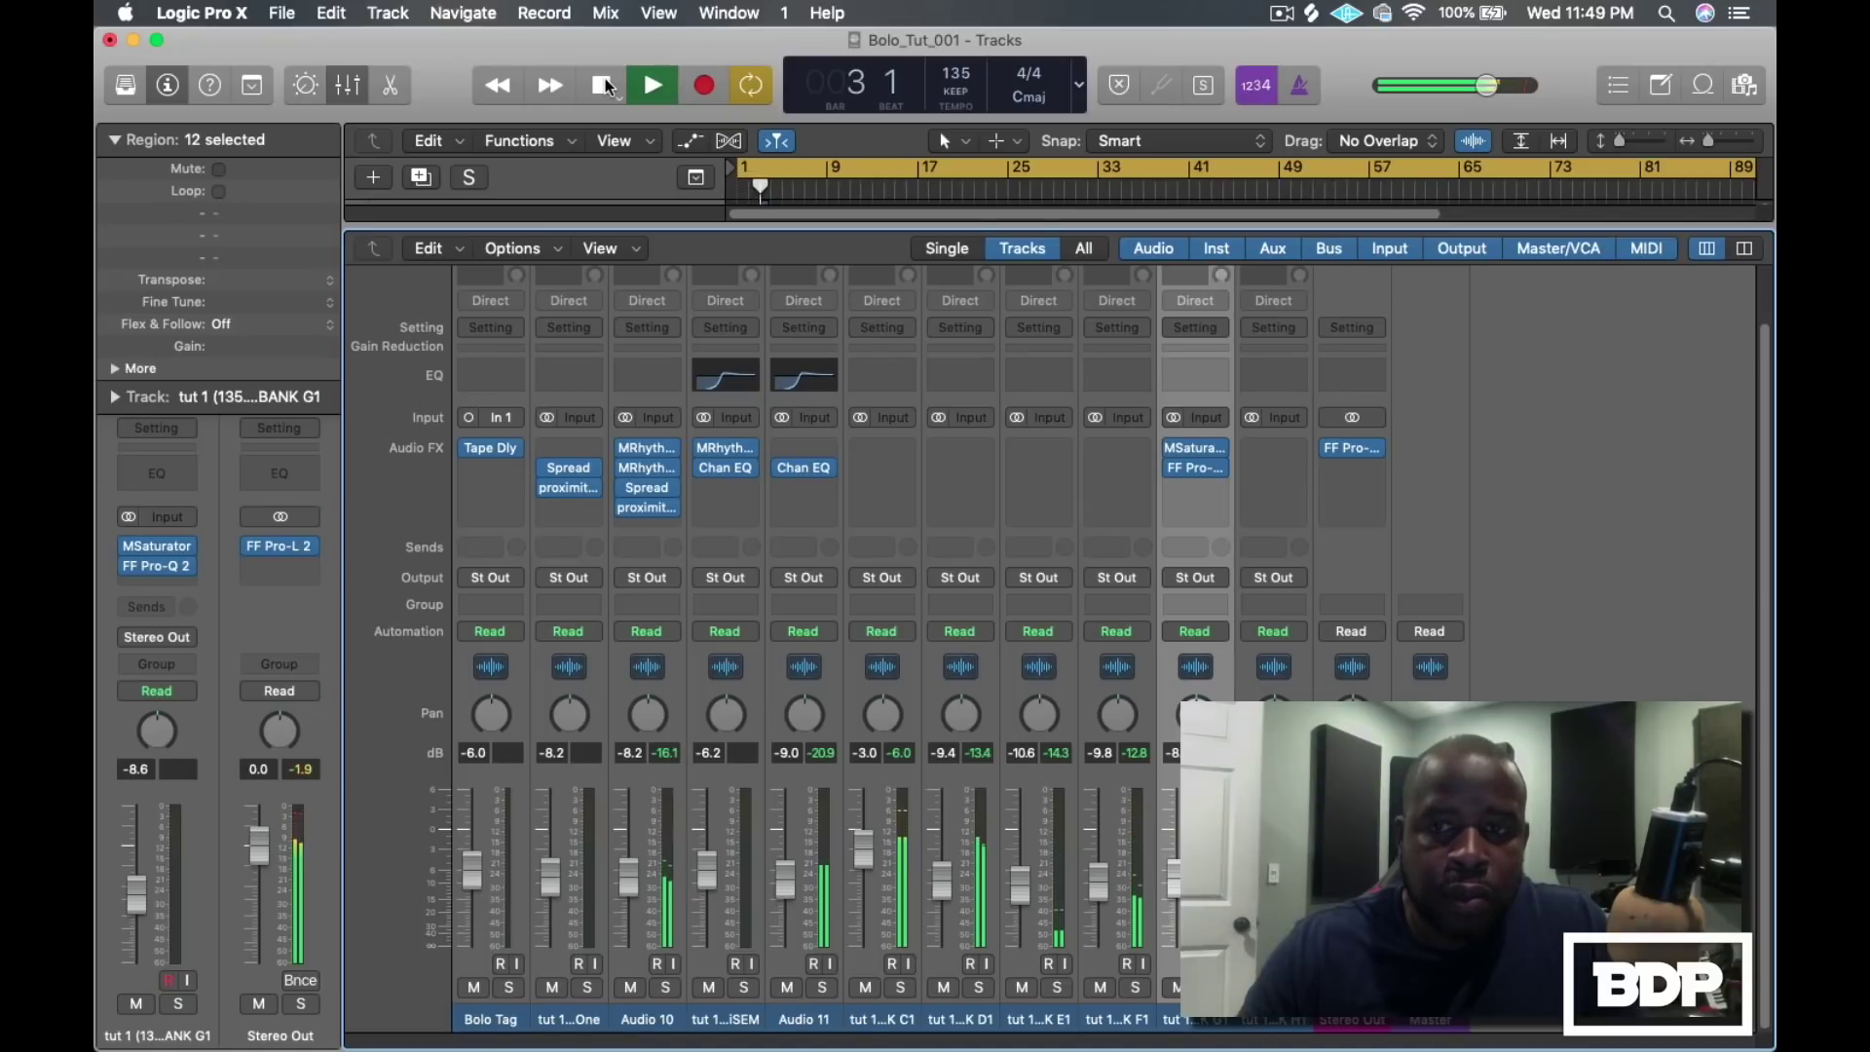
left_click(1349, 455)
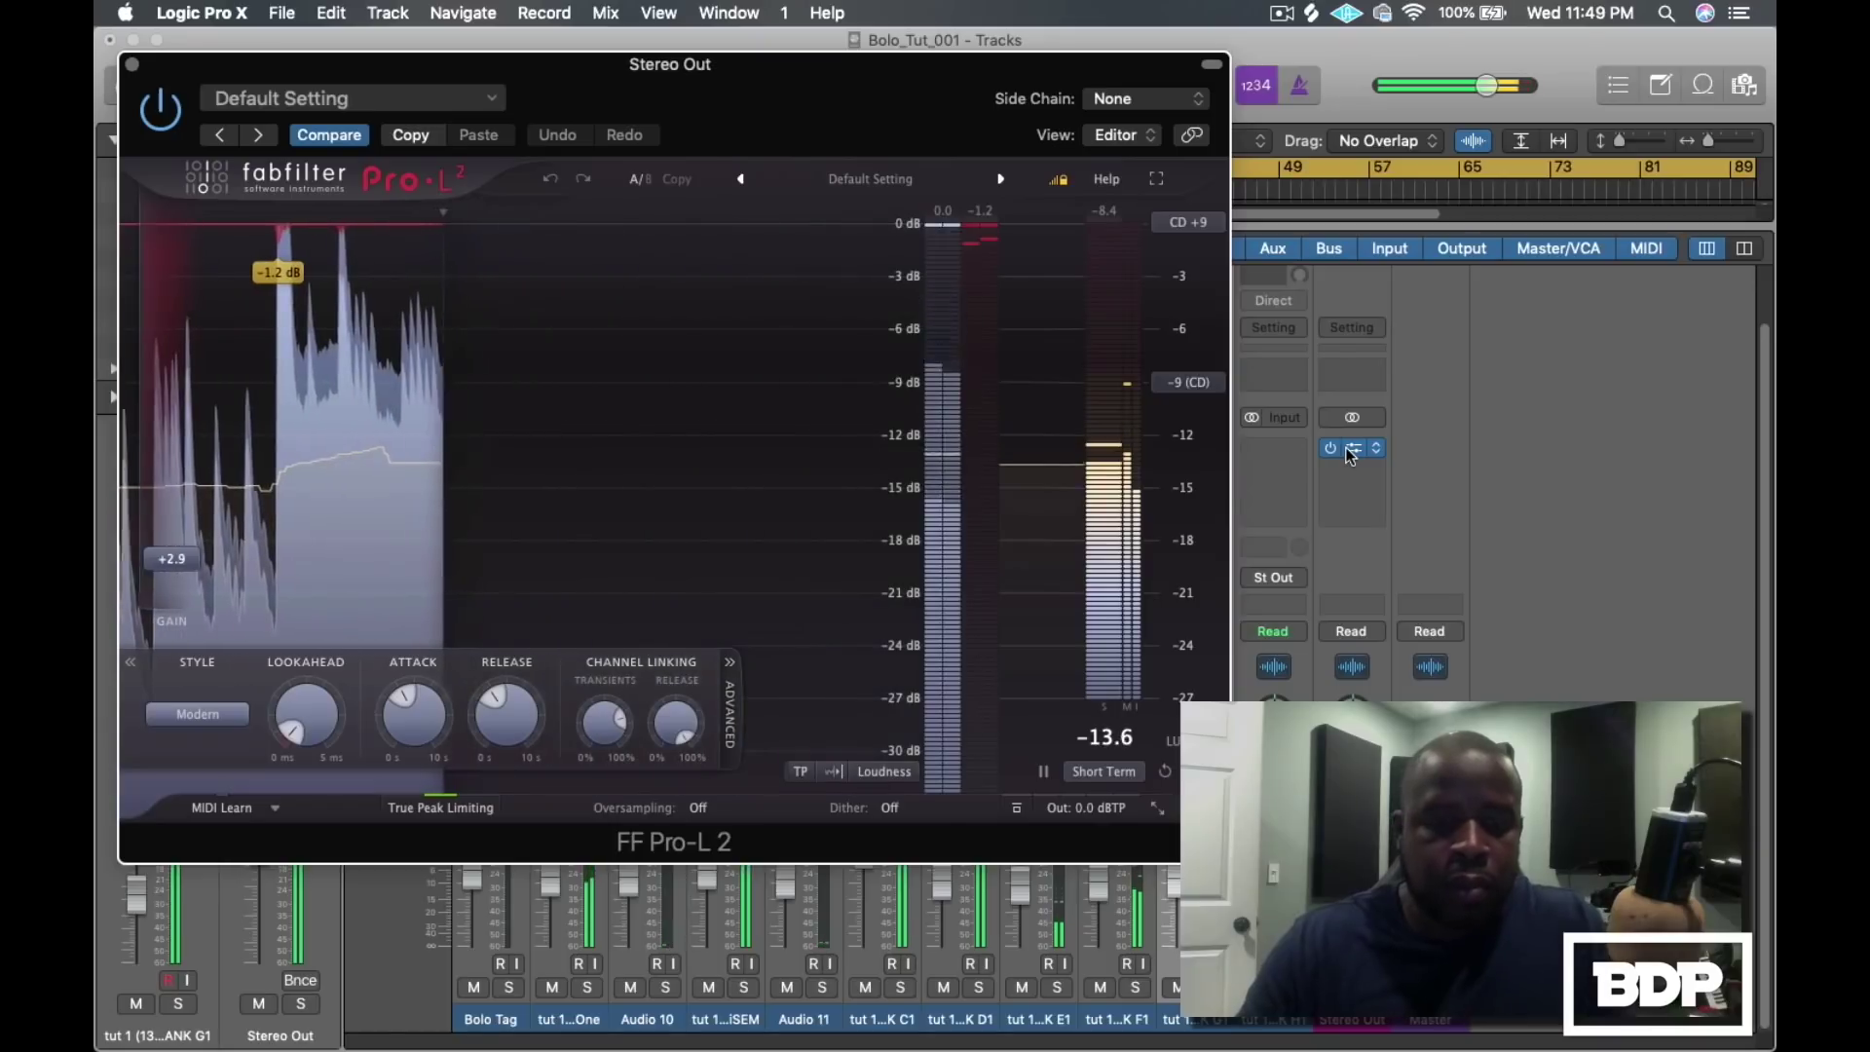
key("x")
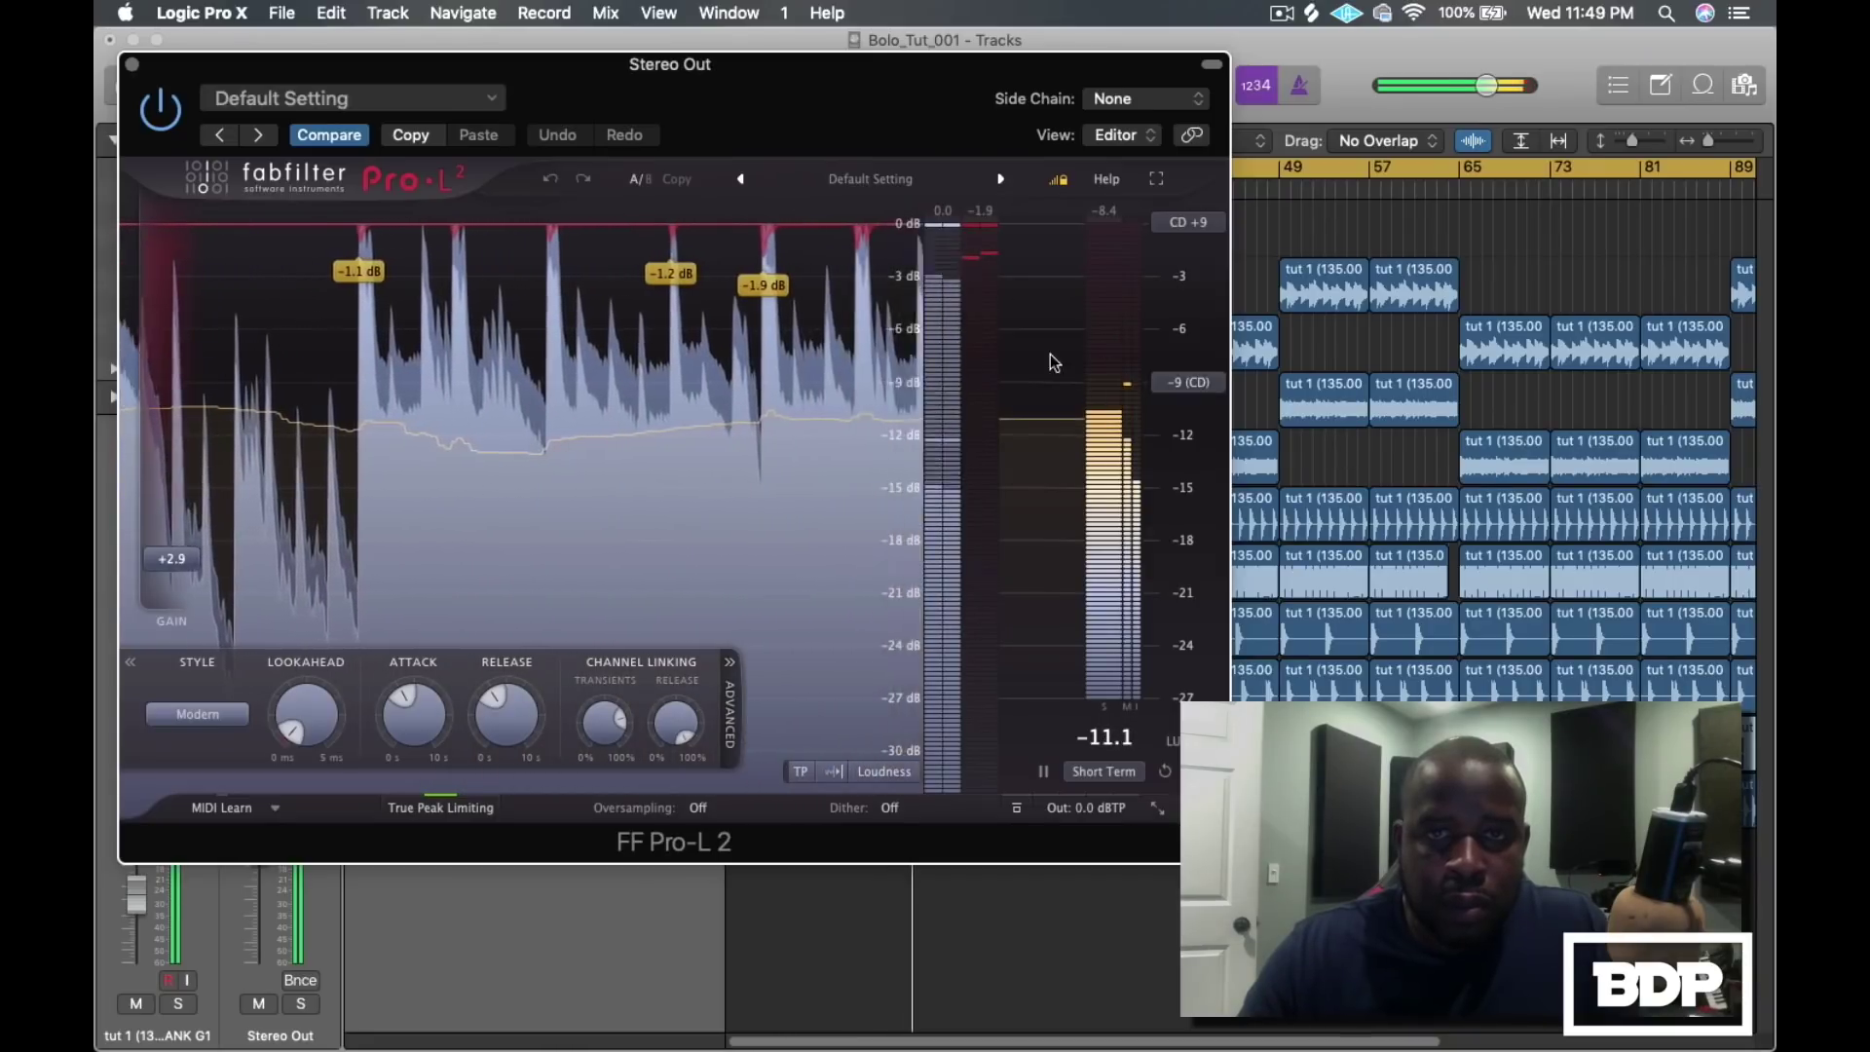
mouse_move(971, 101)
left_mouse_down()
mouse_move(976, 382)
mouse_move(1047, 477)
mouse_move(1018, 414)
left_mouse_up()
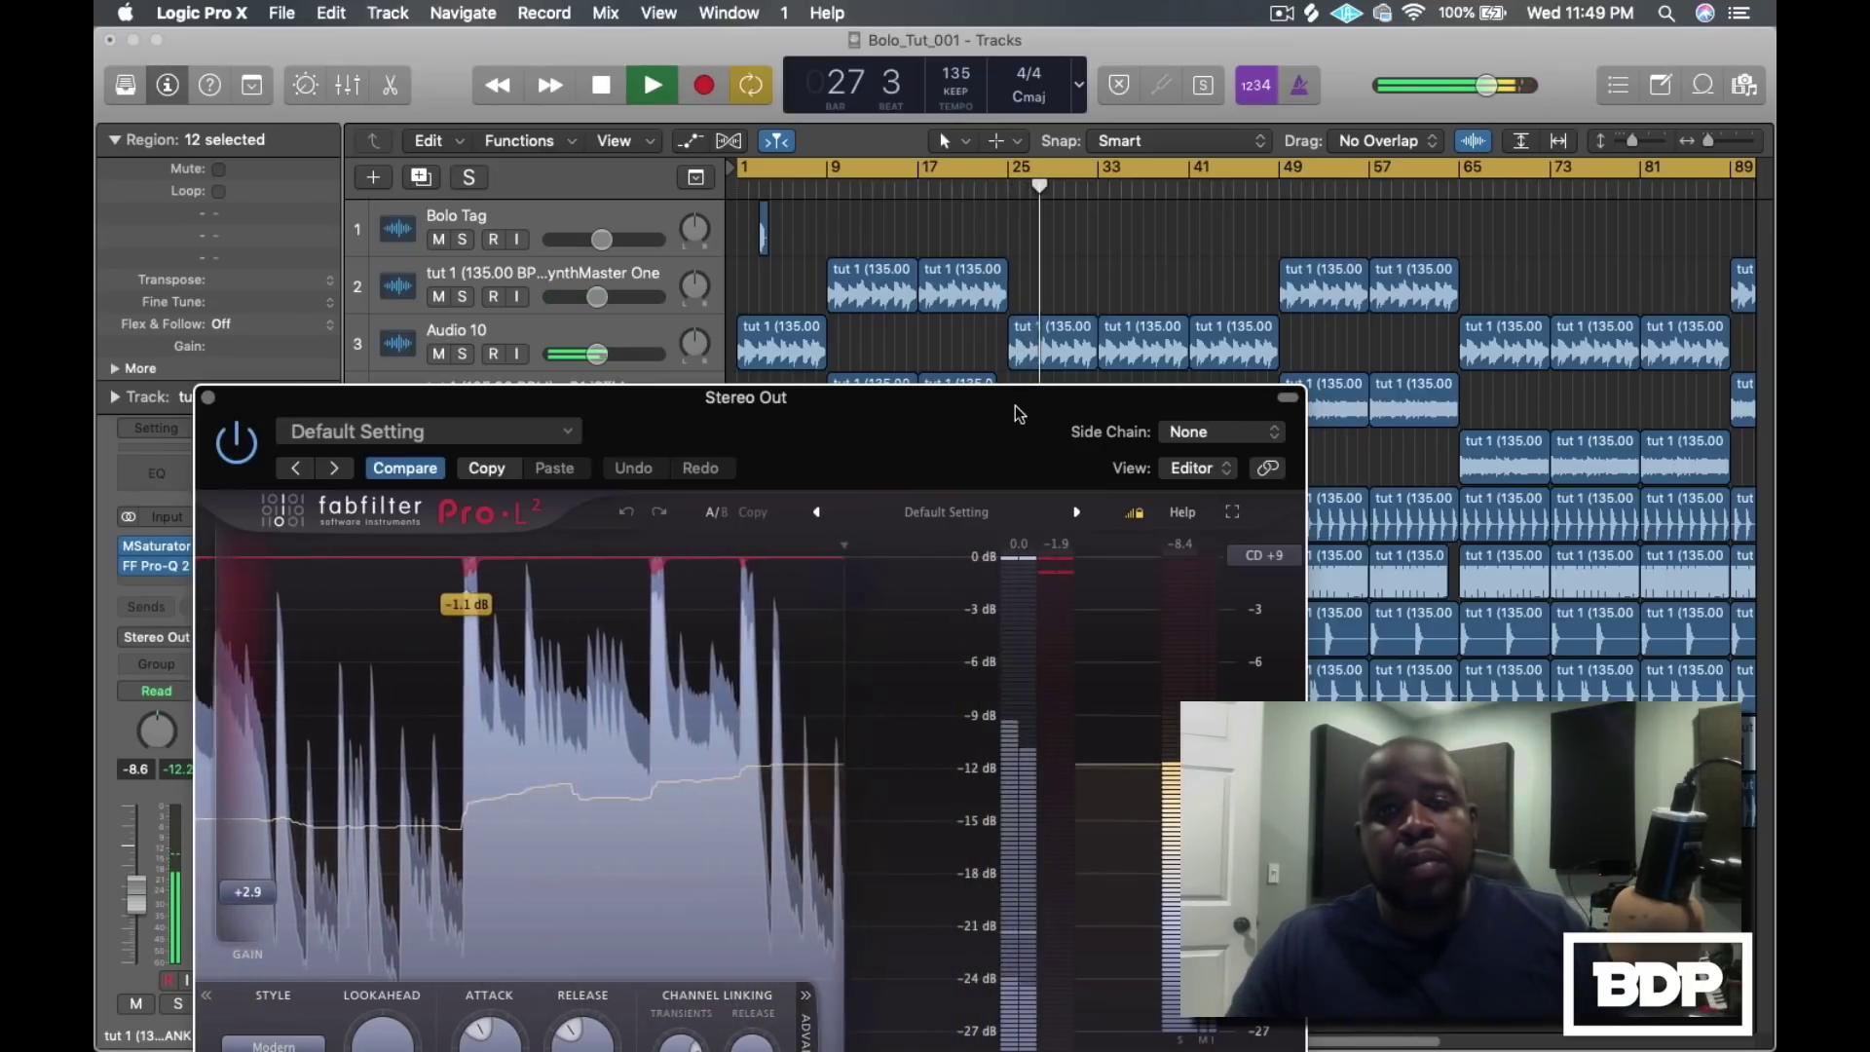
key("space")
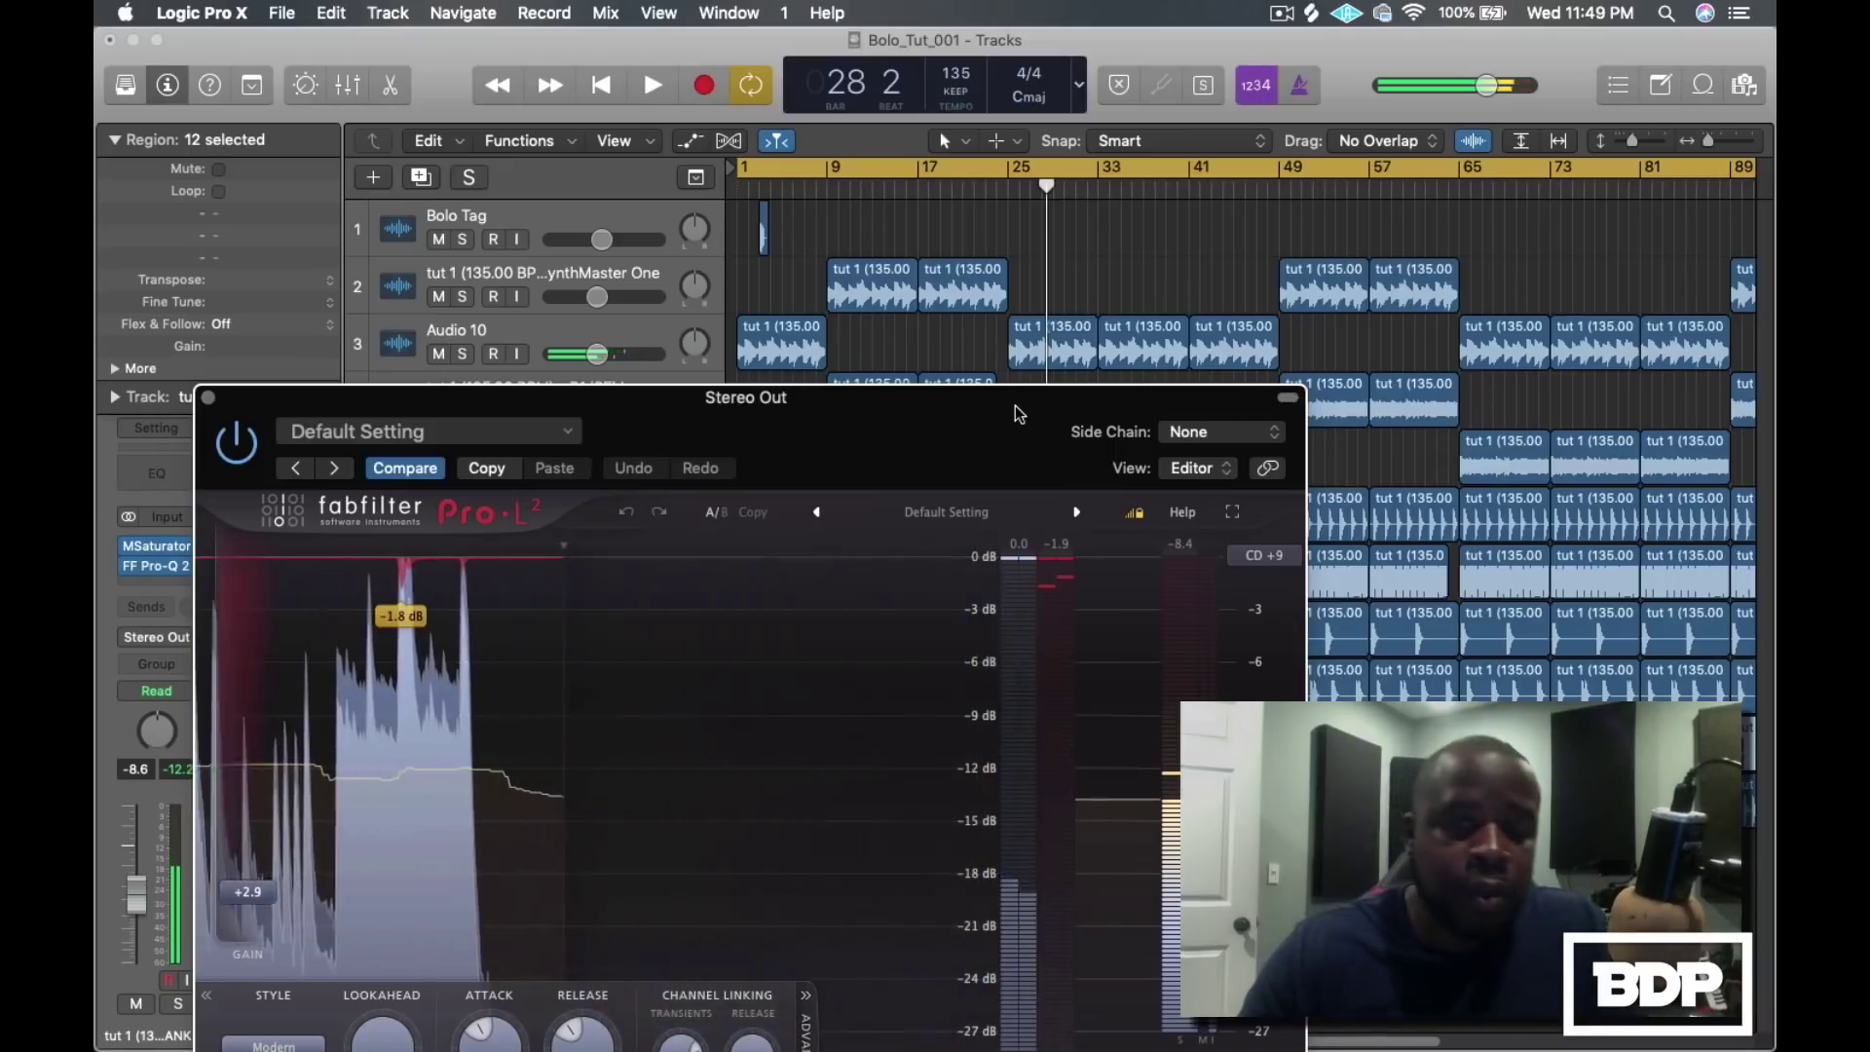